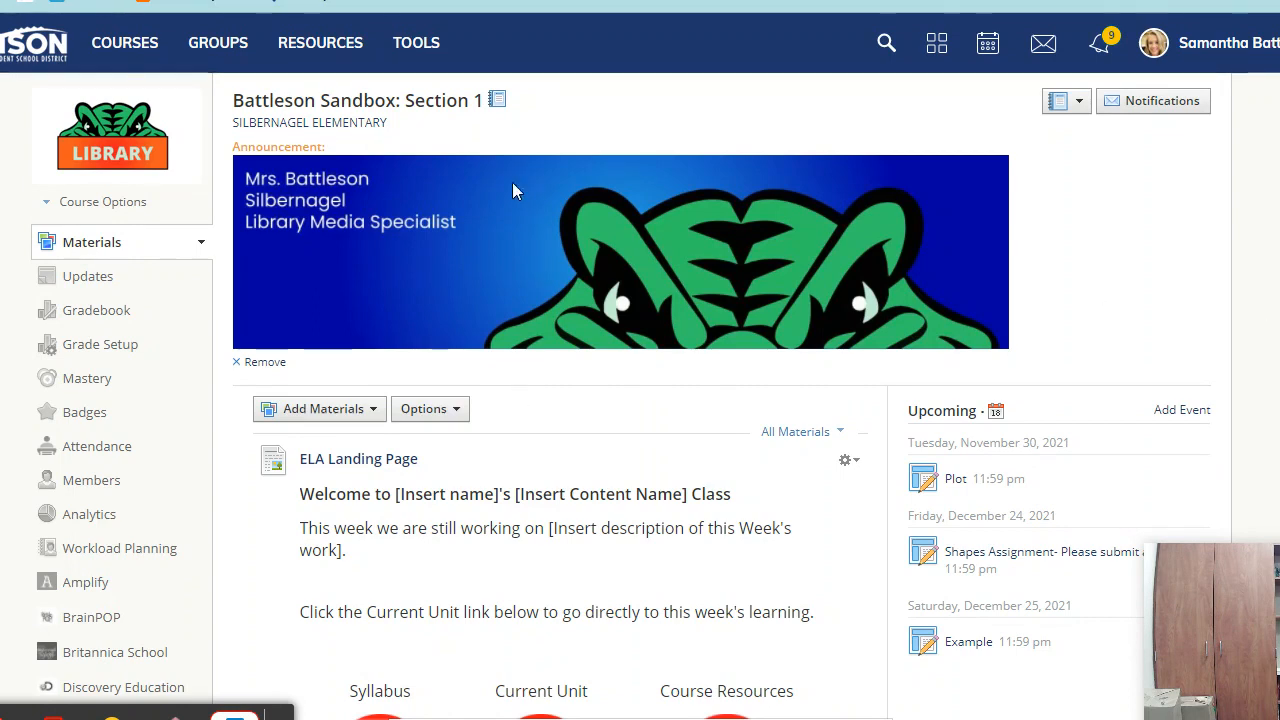
- Open the DISD Librarian Cohort group's Resources page and bring up the Add Resources choices
{"action": "left_click", "coordinate": [336, 410]}
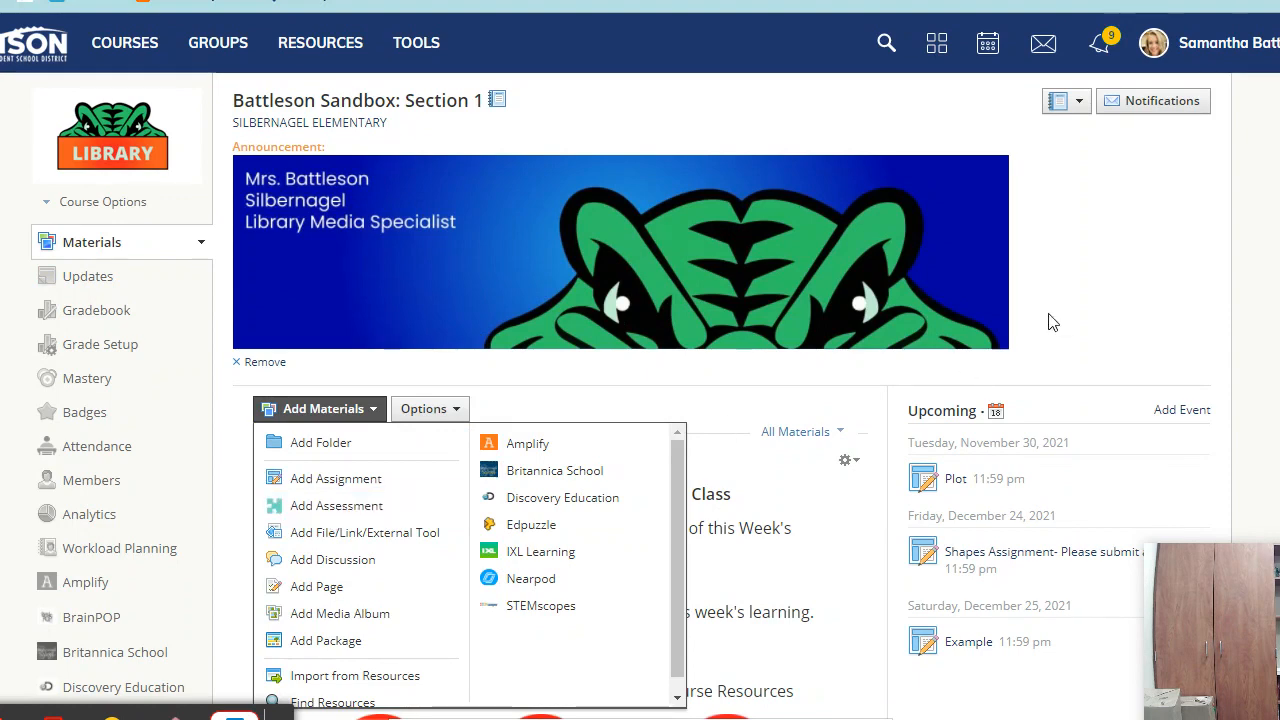
{"action": "left_click", "coordinate": [1108, 278]}
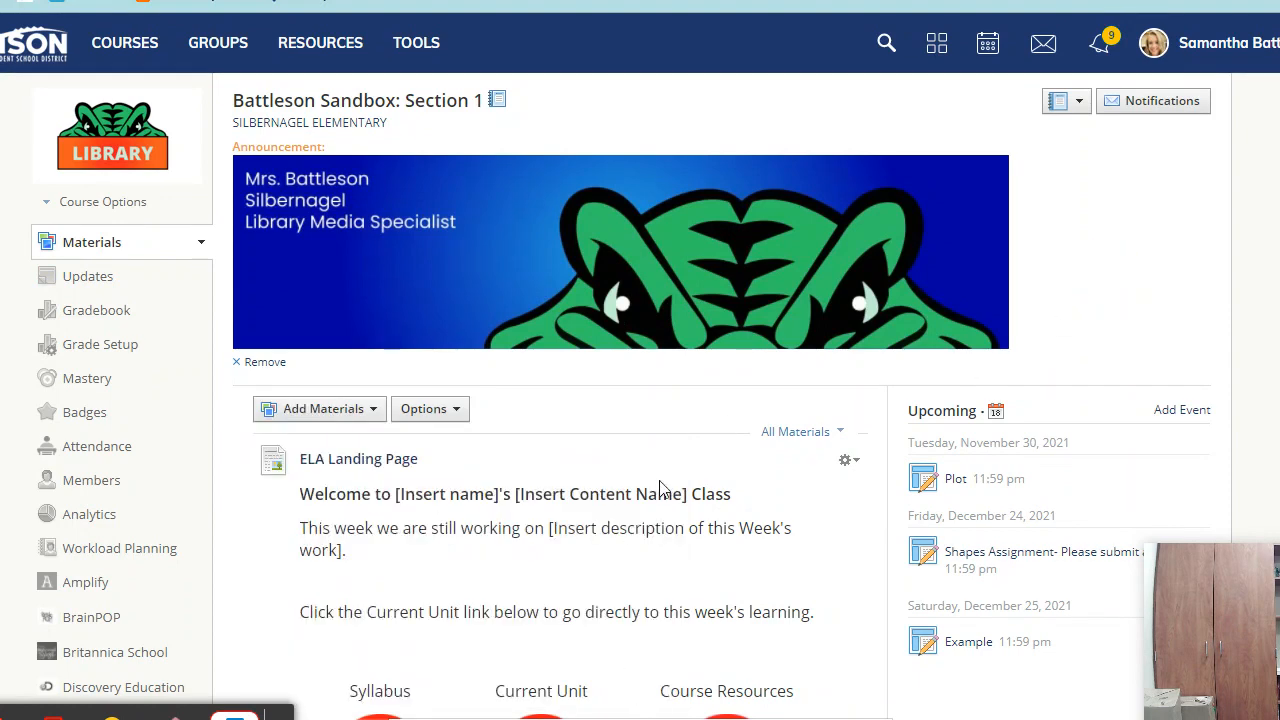
{"action": "left_click", "coordinate": [233, 50]}
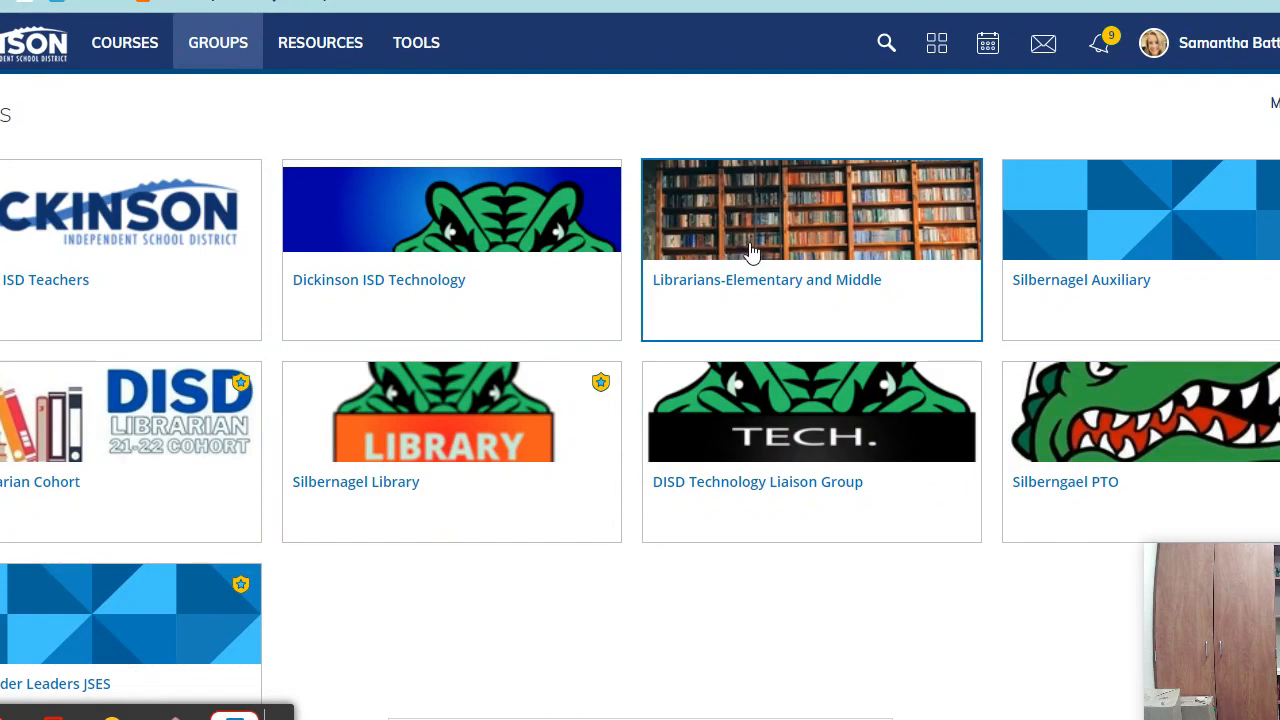
{"action": "left_click", "coordinate": [134, 474]}
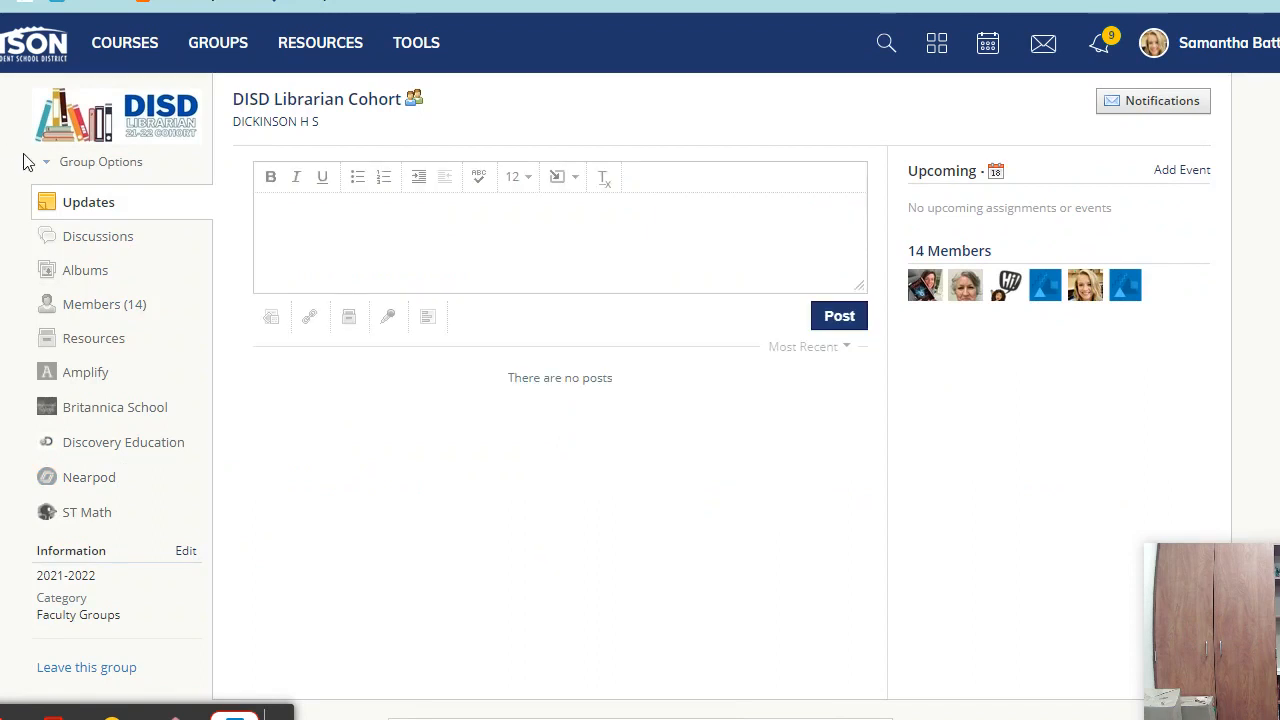
{"action": "left_click", "coordinate": [100, 340]}
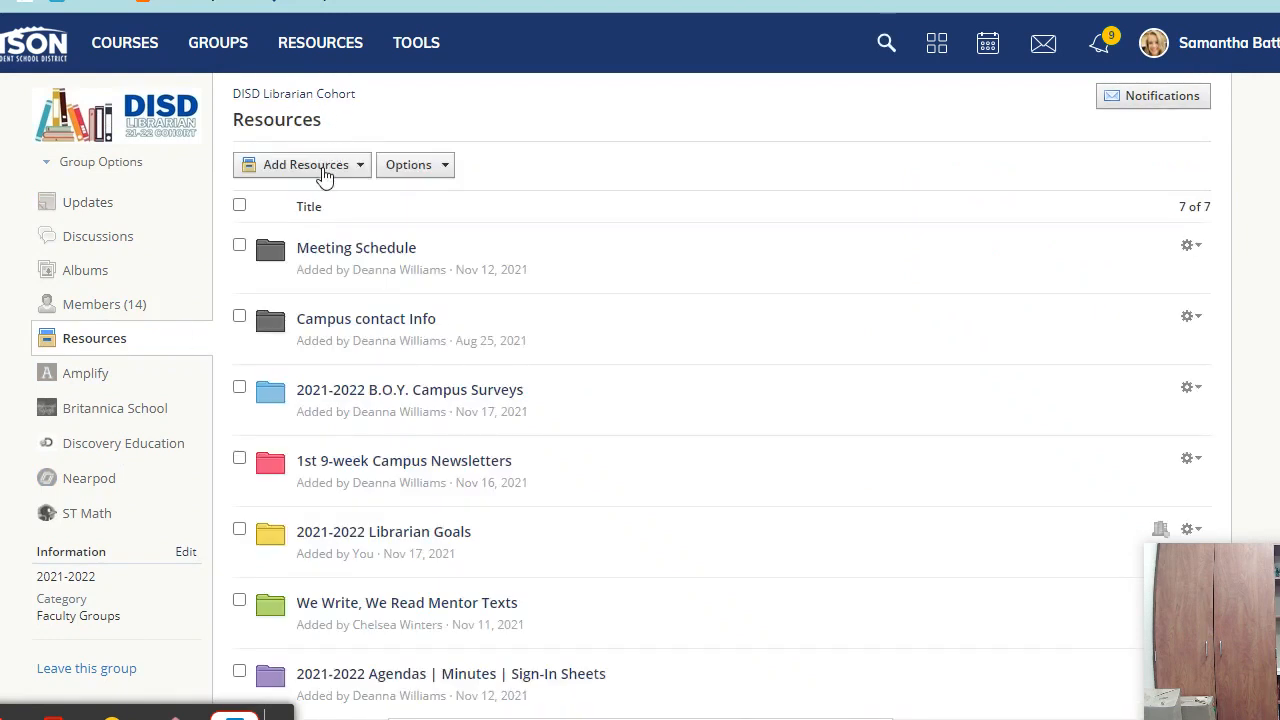
{"action": "left_click", "coordinate": [325, 175]}
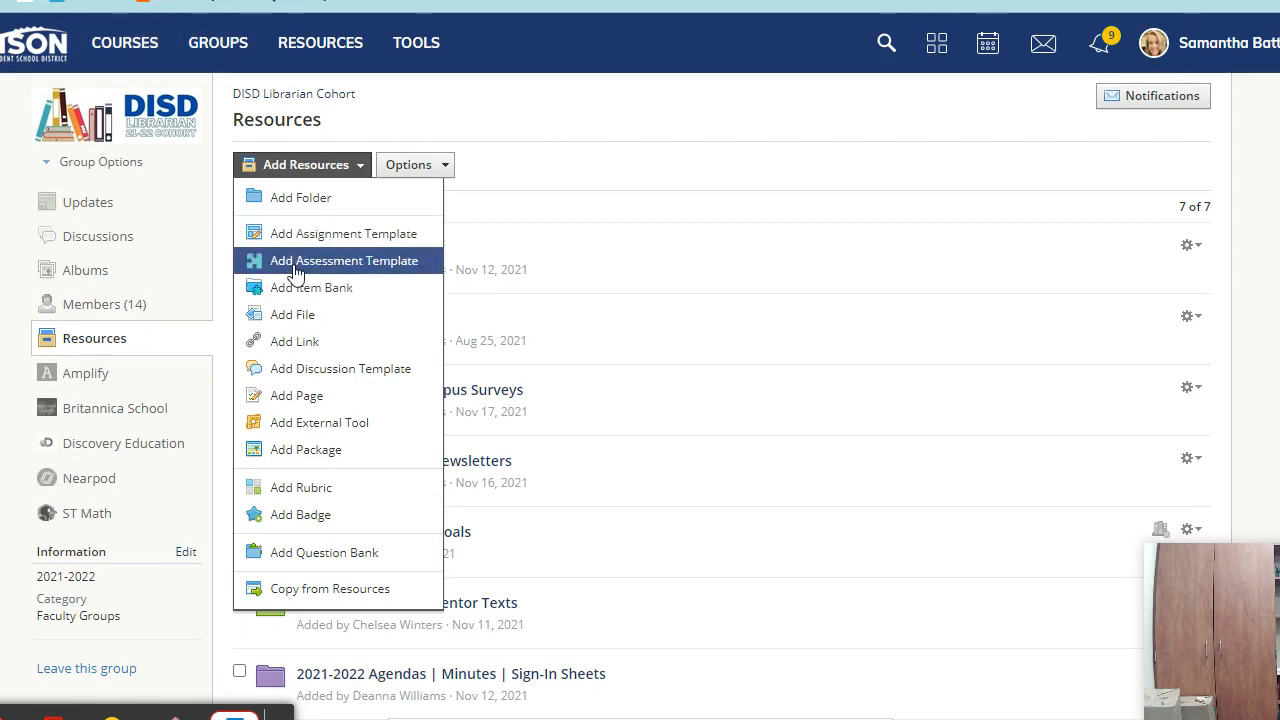
- Start a new assessment named 'Matter' in Battleson Sandbox, due November 30
{"action": "left_click", "coordinate": [108, 48]}
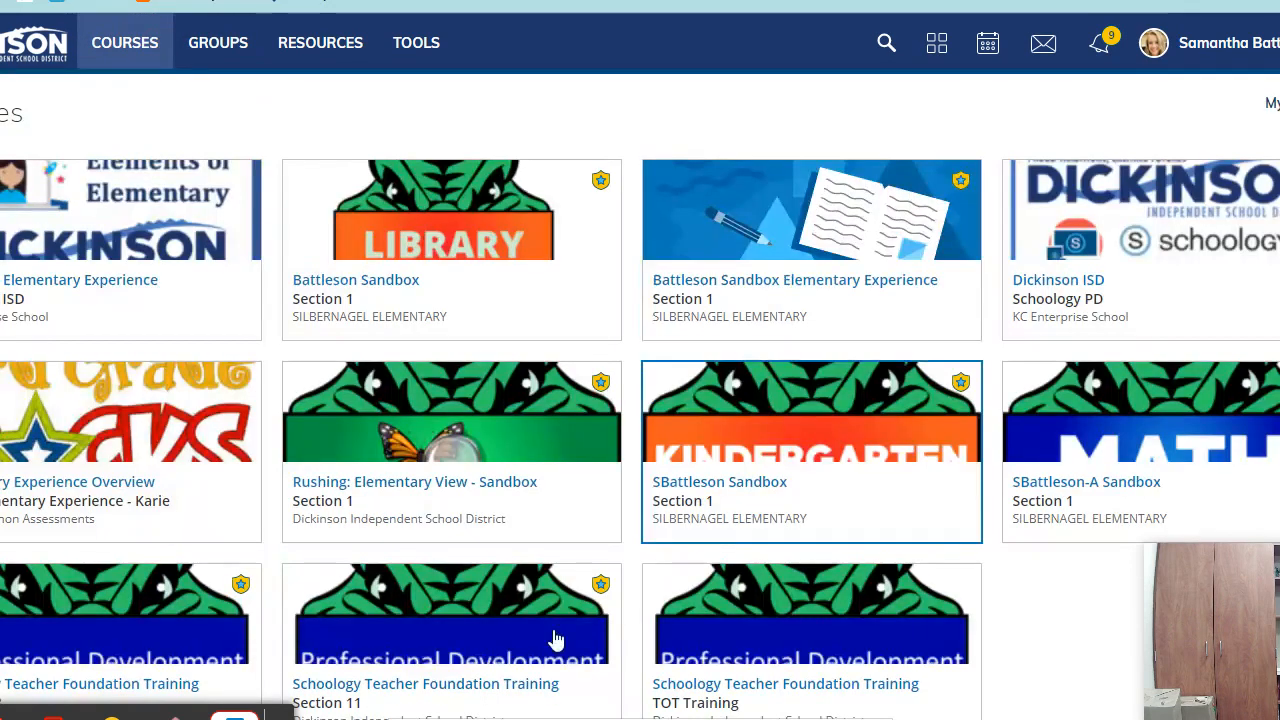
{"action": "left_click", "coordinate": [508, 242]}
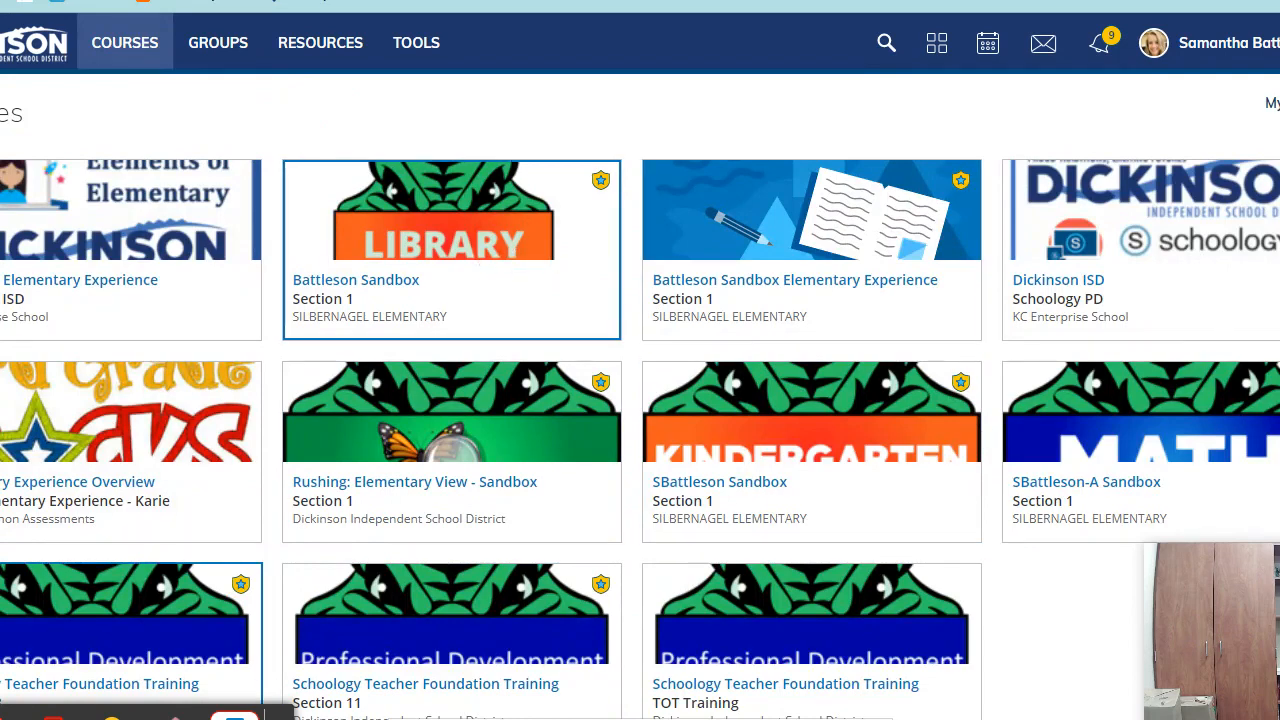
{"action": "left_click", "coordinate": [322, 410]}
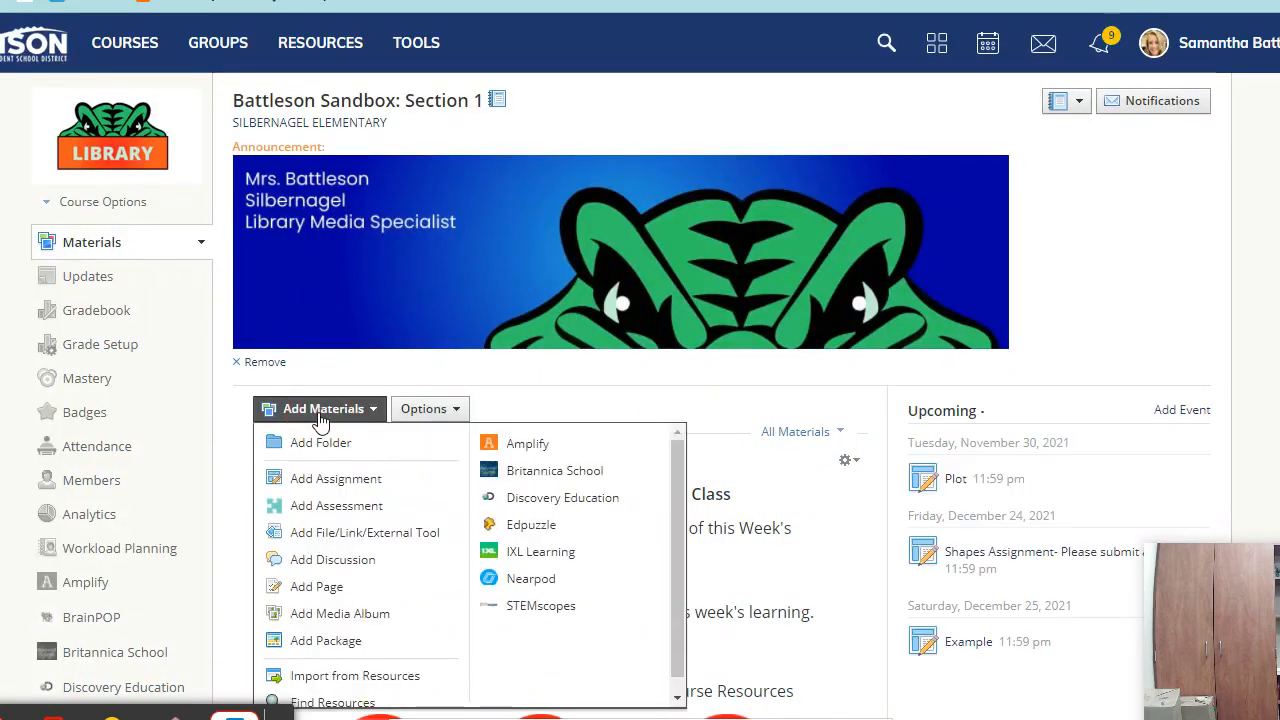
{"action": "left_click", "coordinate": [340, 505]}
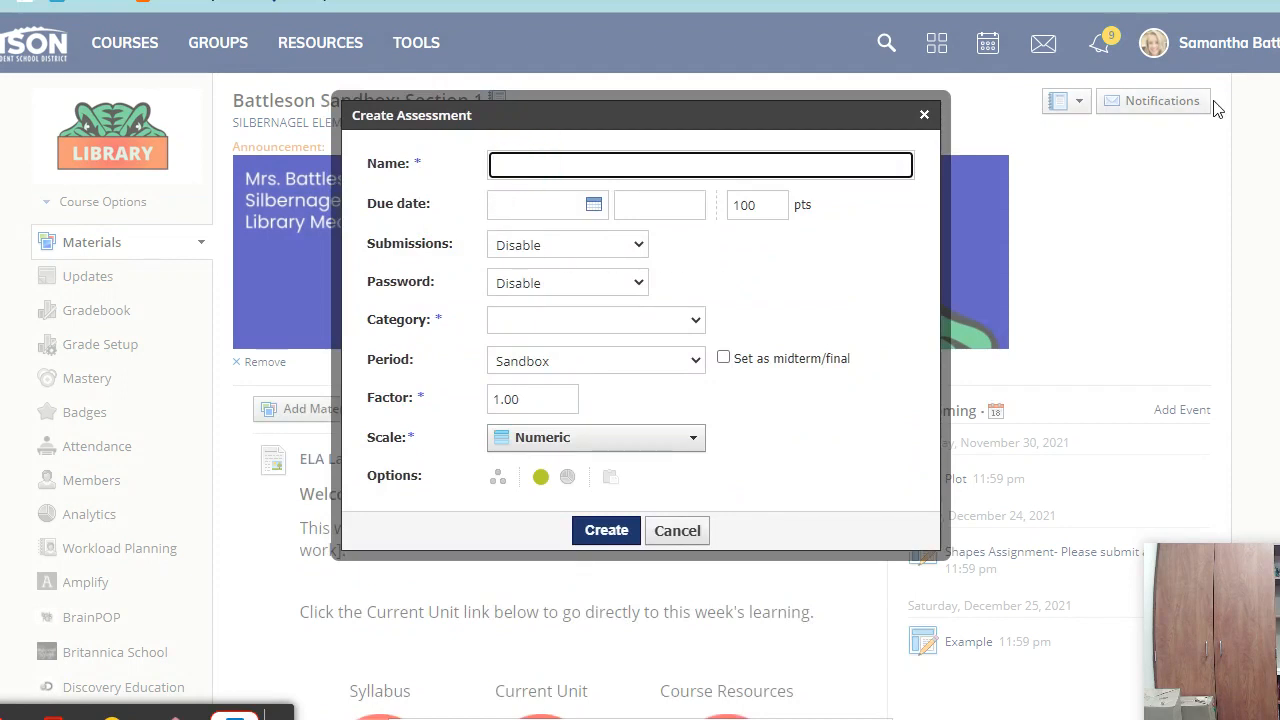
{"action": "type", "text": "Matter"}
{"action": "left_click", "coordinate": [594, 204]}
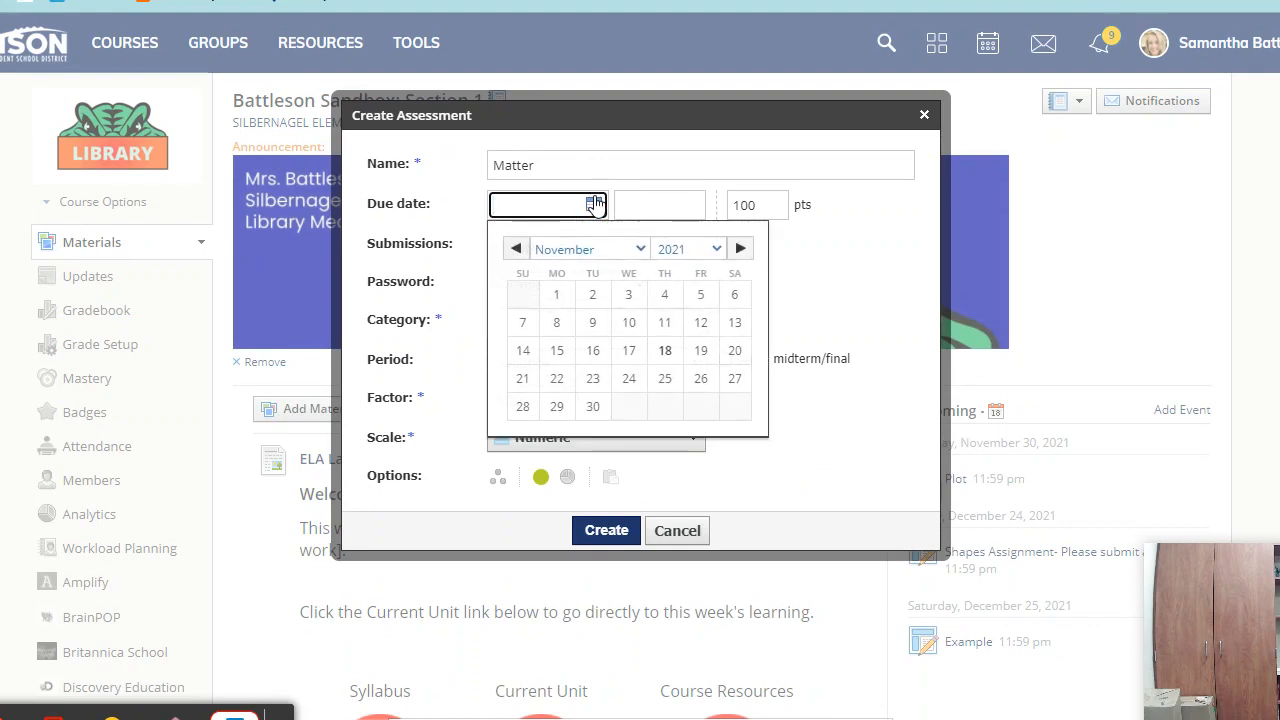
{"action": "left_click", "coordinate": [590, 414]}
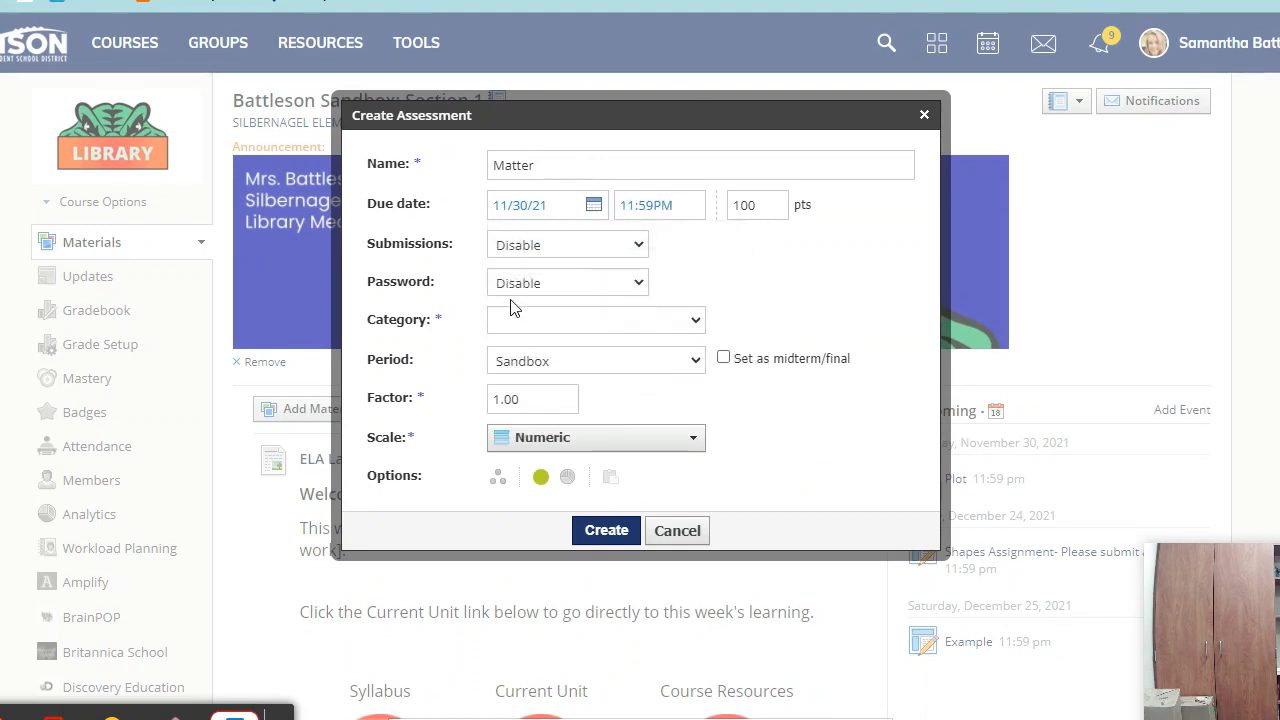
- Enable submissions, limited to a from–until window
{"action": "left_click", "coordinate": [577, 251]}
{"action": "left_click", "coordinate": [771, 277]}
{"action": "left_click", "coordinate": [534, 250]}
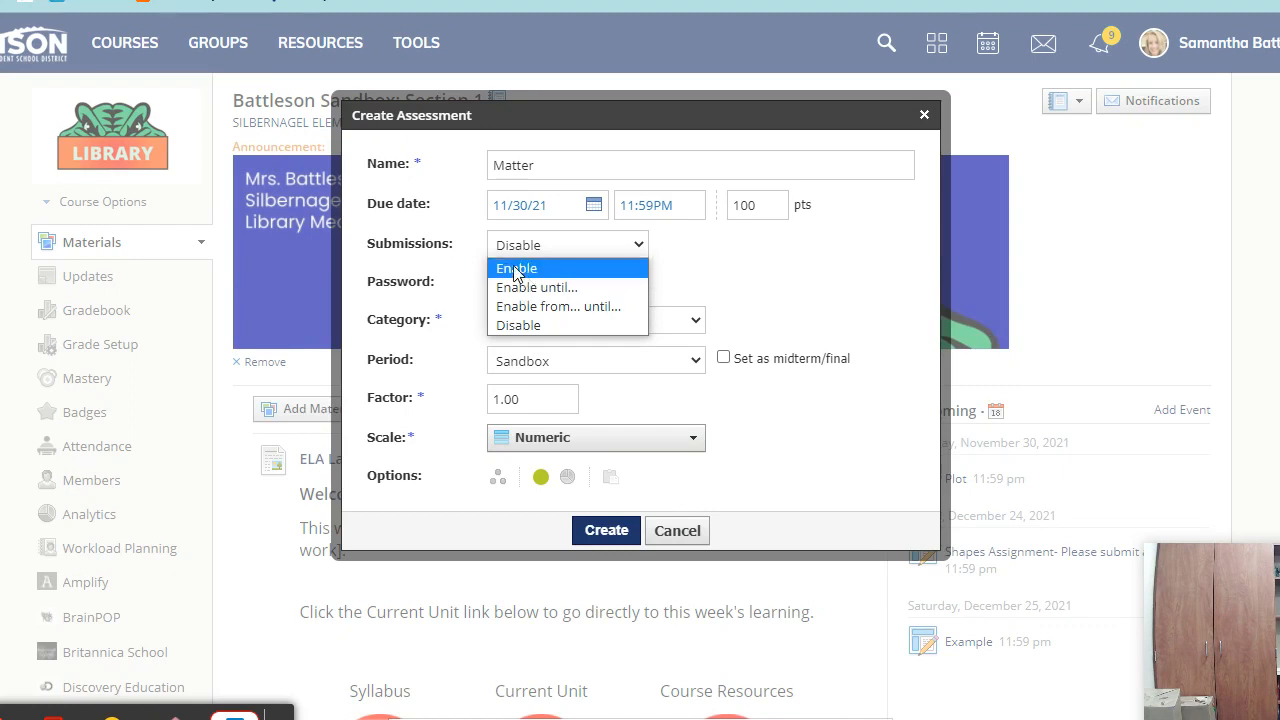
{"action": "left_click", "coordinate": [515, 269]}
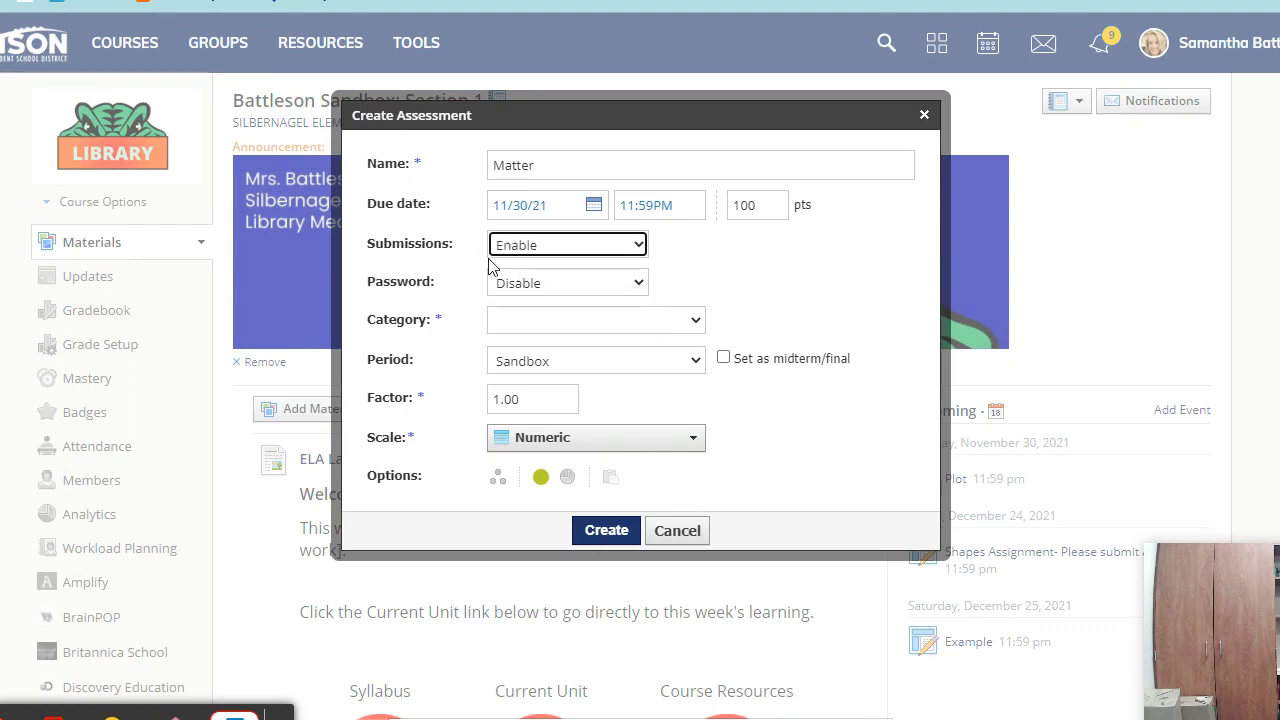
{"action": "left_click", "coordinate": [545, 250]}
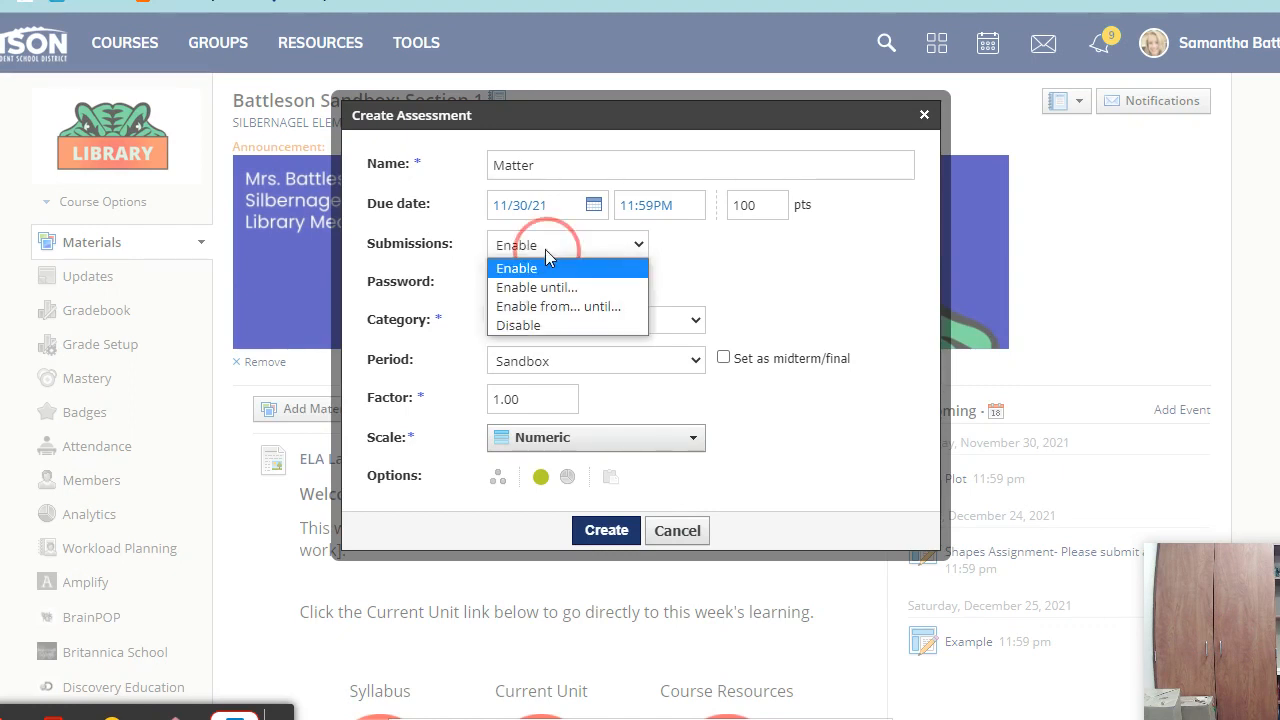
{"action": "left_click", "coordinate": [537, 310]}
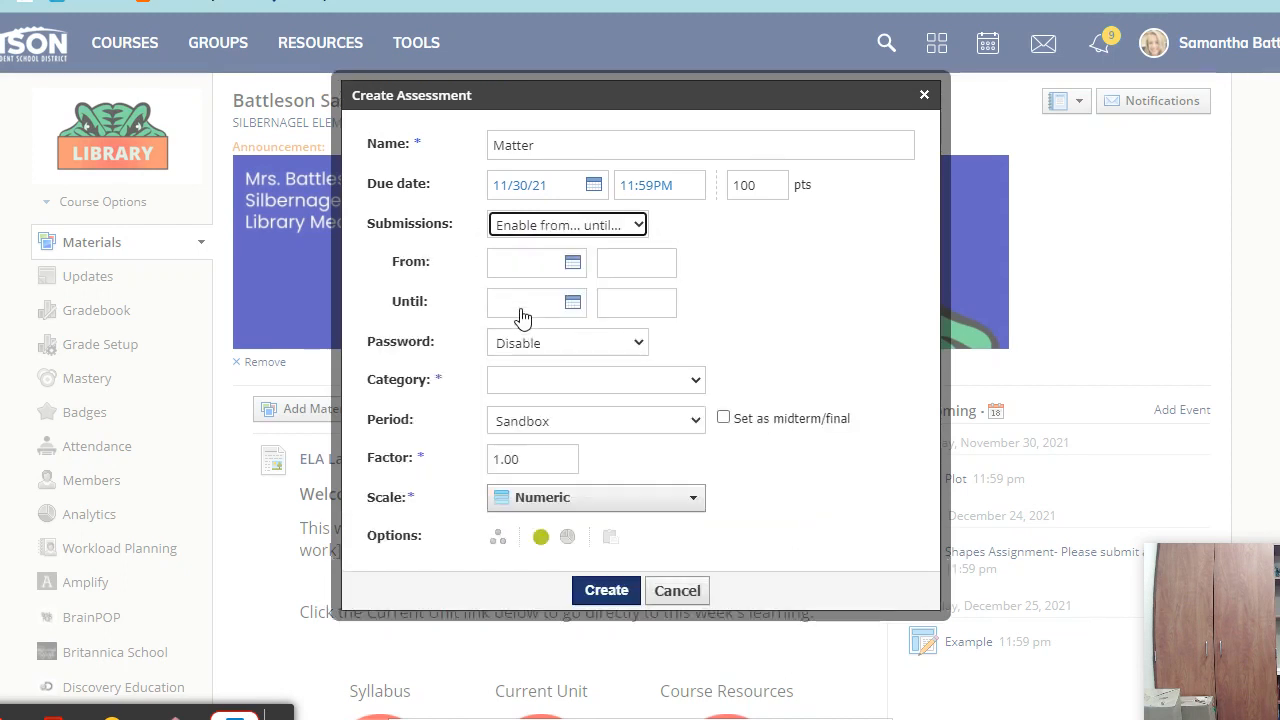
- Set both the submission start and end dates to 11/24/21
{"action": "left_click", "coordinate": [572, 262]}
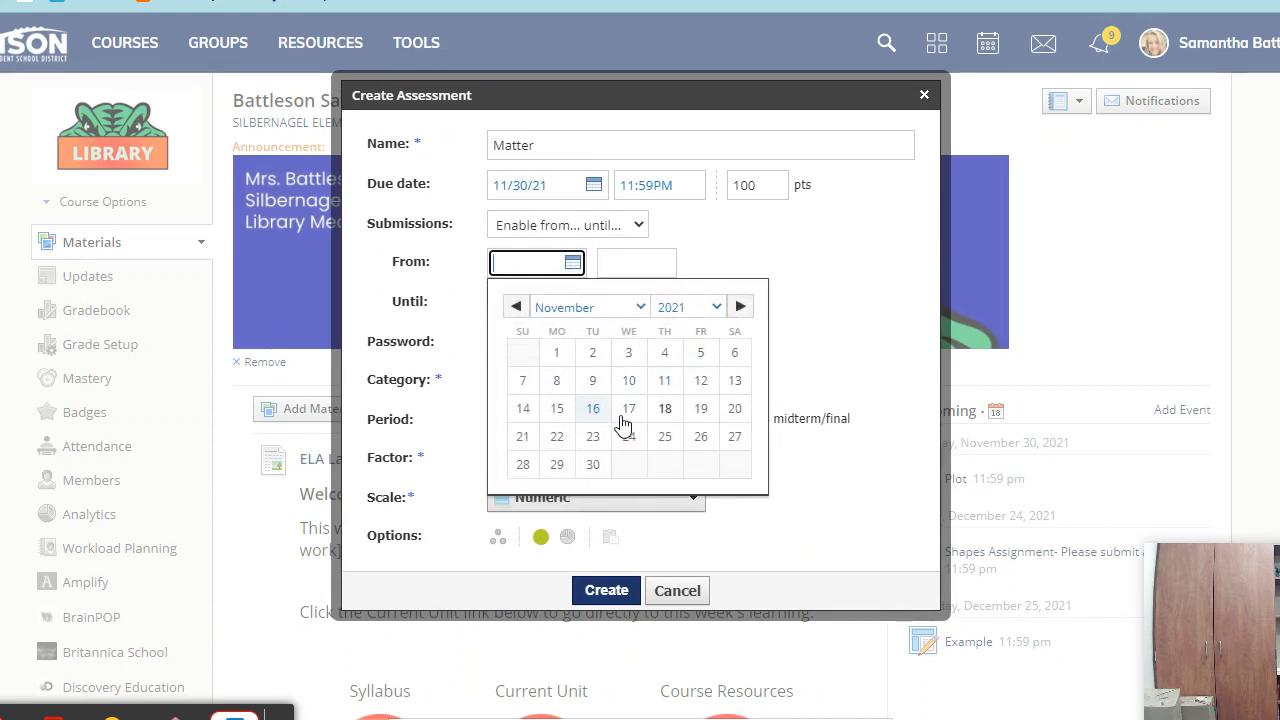
{"action": "left_click", "coordinate": [626, 436]}
{"action": "left_click", "coordinate": [571, 305]}
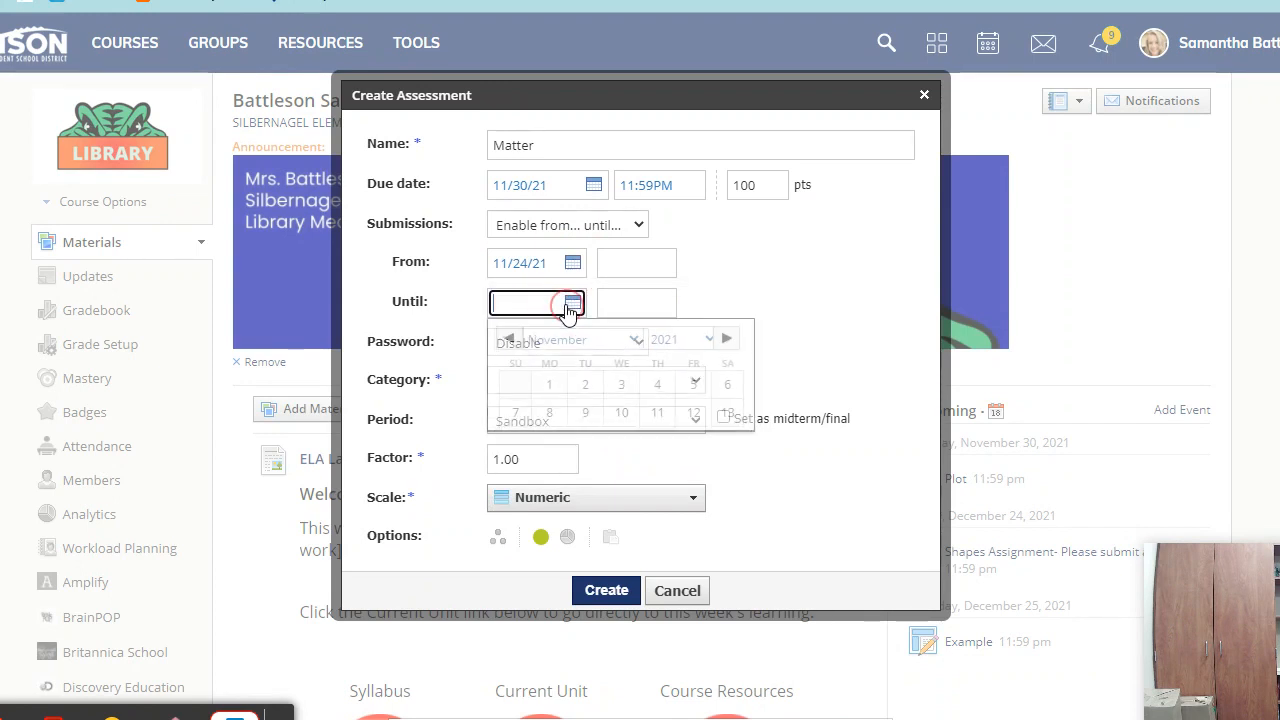
{"action": "left_click", "coordinate": [629, 477]}
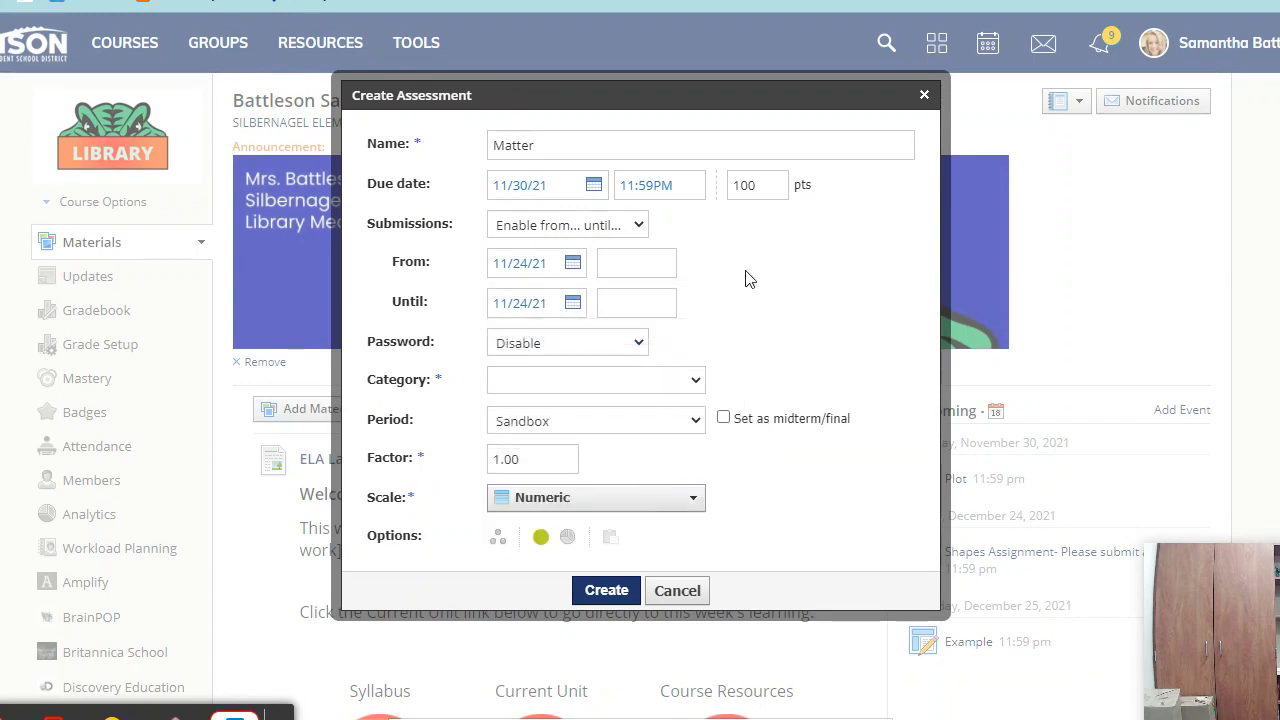
- Set the submission window times to 08:00 AM start and 04:00 PM end
{"action": "left_click", "coordinate": [634, 262]}
{"action": "type", "text": "8:00AM"}
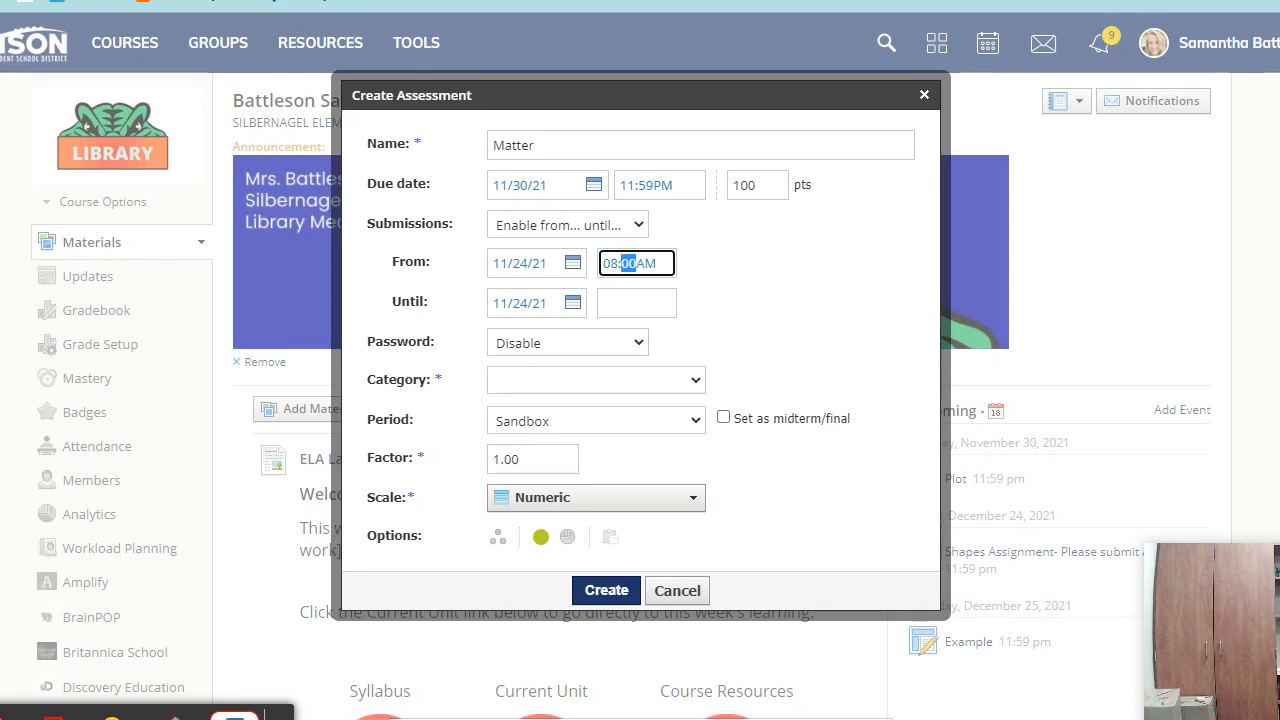
{"action": "left_click", "coordinate": [665, 303]}
{"action": "type", "text": "4:00AM"}
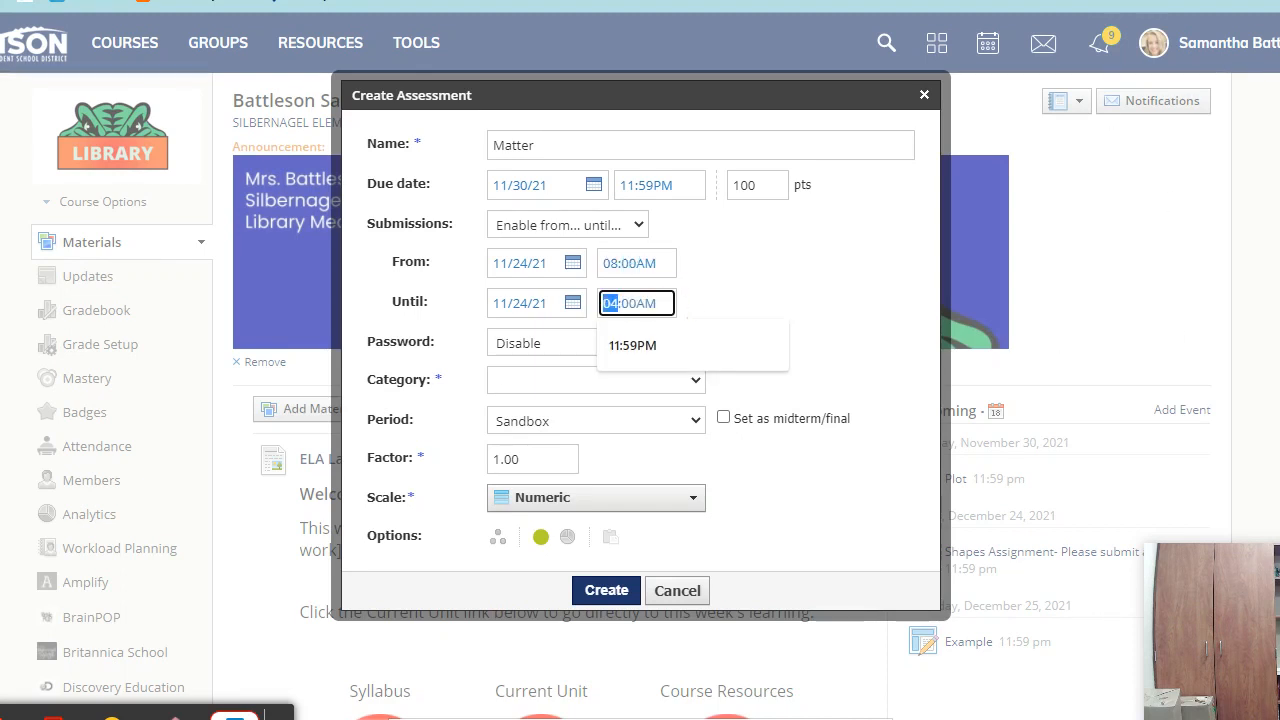
{"action": "type", "text": ":"}
{"action": "key", "text": "Tab"}
{"action": "type", "text": "p"}
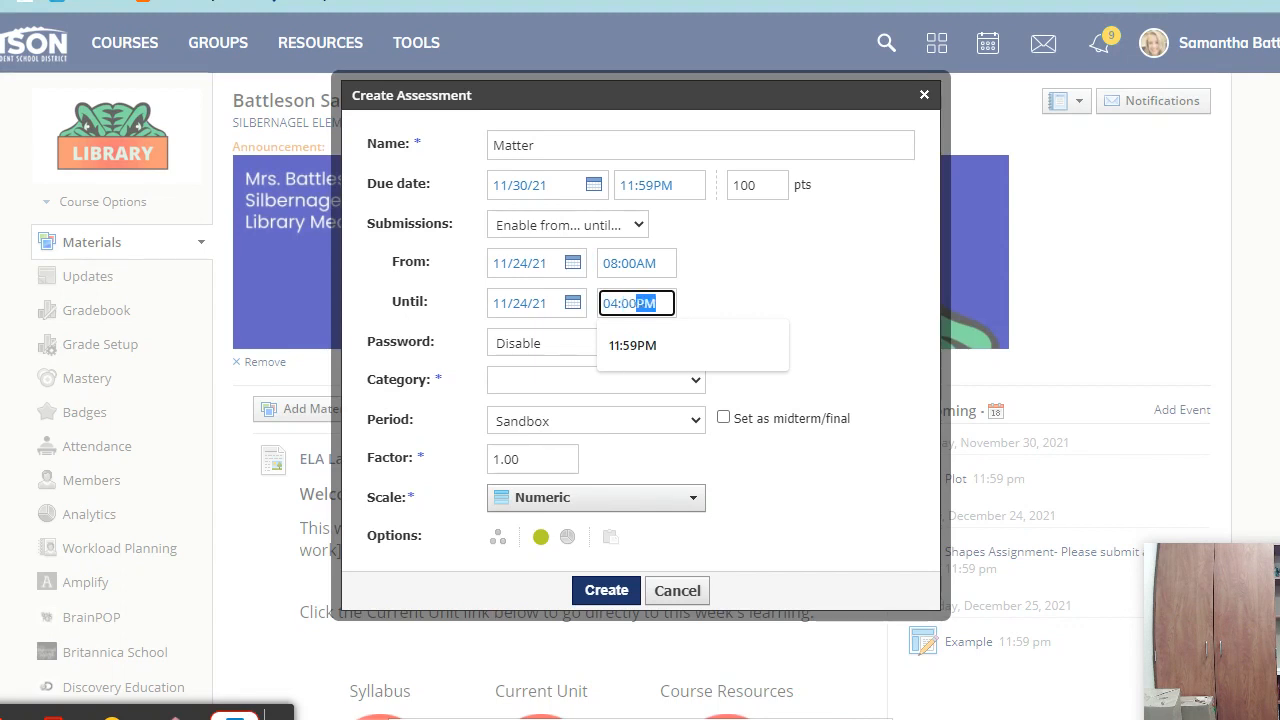
{"action": "left_click", "coordinate": [837, 238]}
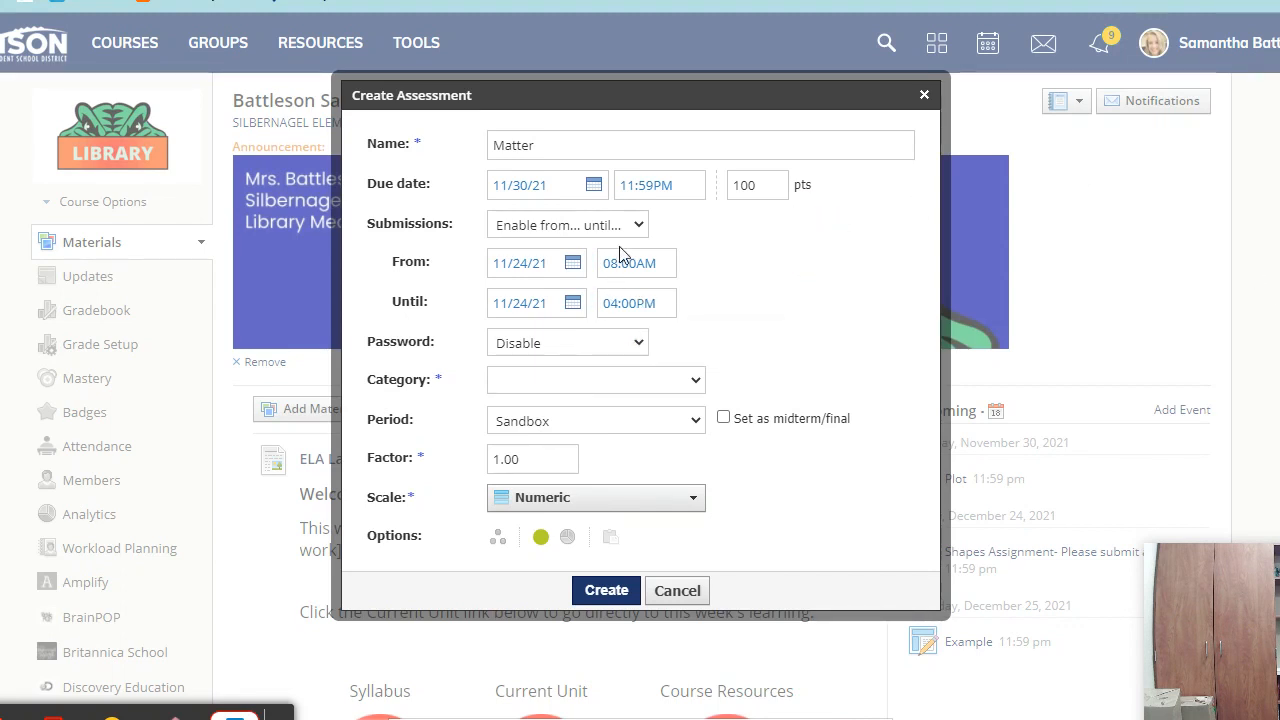
- Put the assessment in Formative Assignment, keep the Numeric scale, and enable grade statistics
{"action": "left_click", "coordinate": [525, 385]}
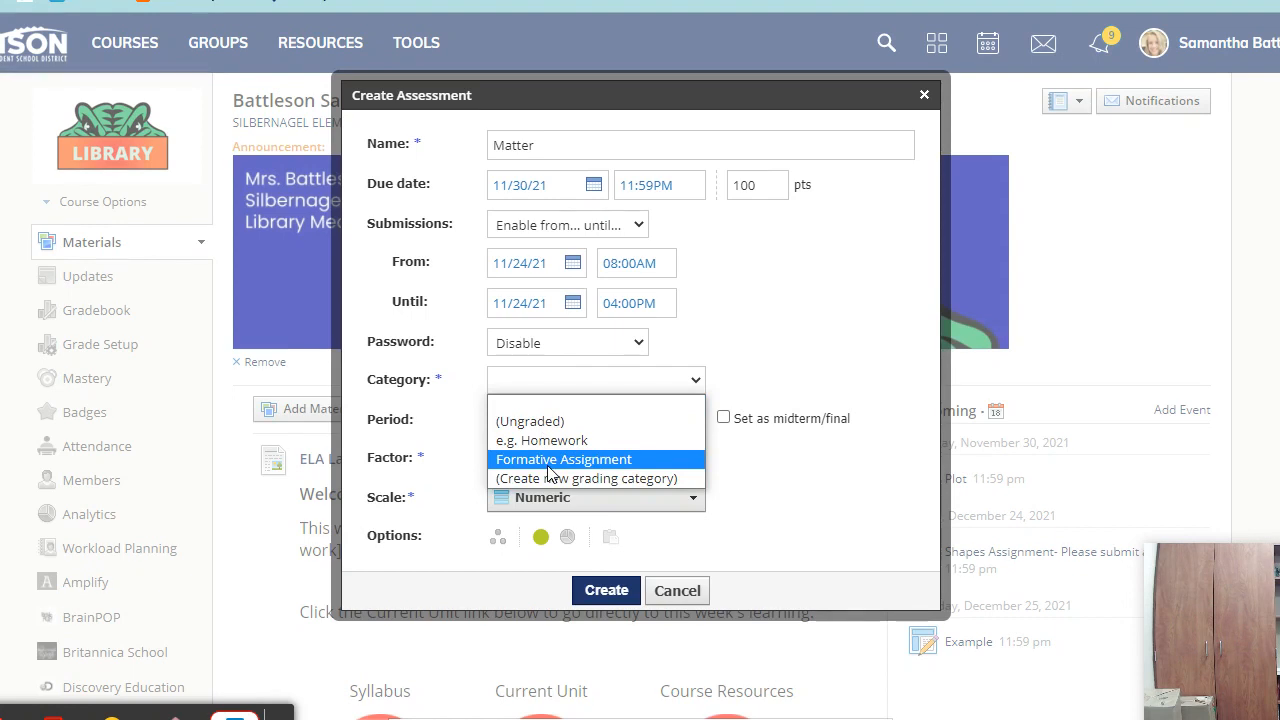
{"action": "left_click", "coordinate": [618, 468]}
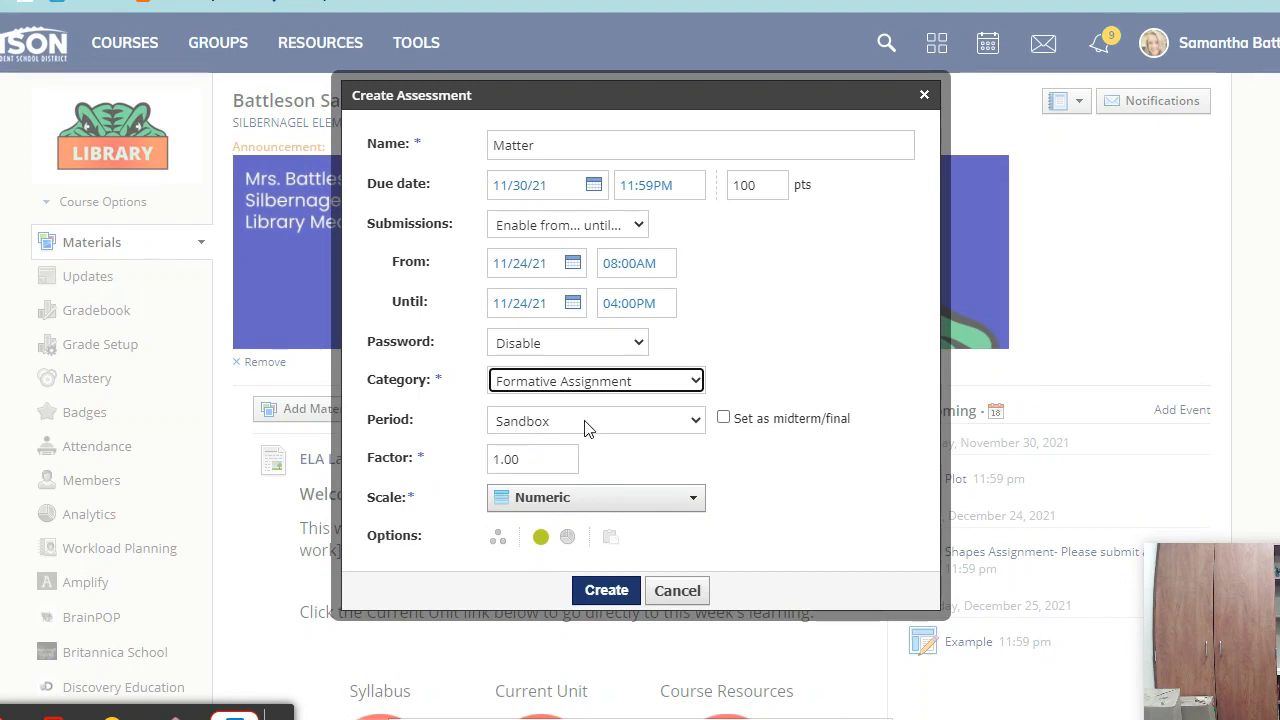
{"action": "left_click", "coordinate": [612, 509]}
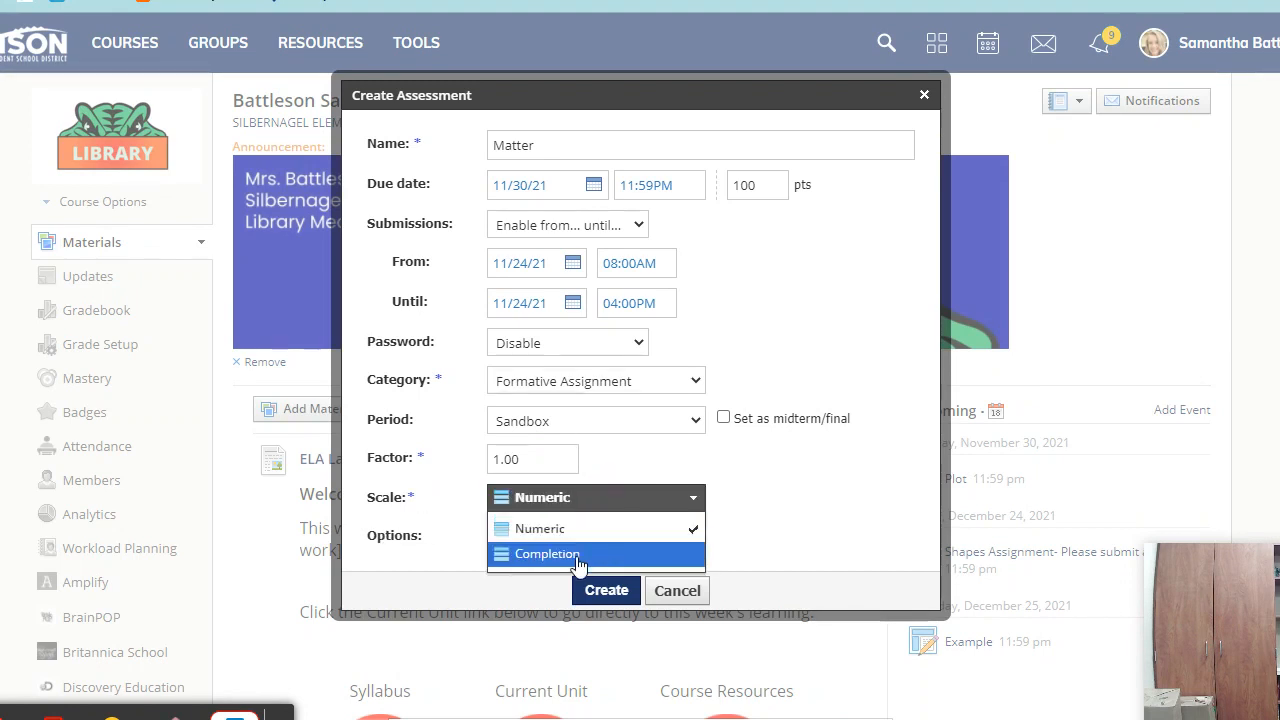
{"action": "left_click", "coordinate": [807, 499]}
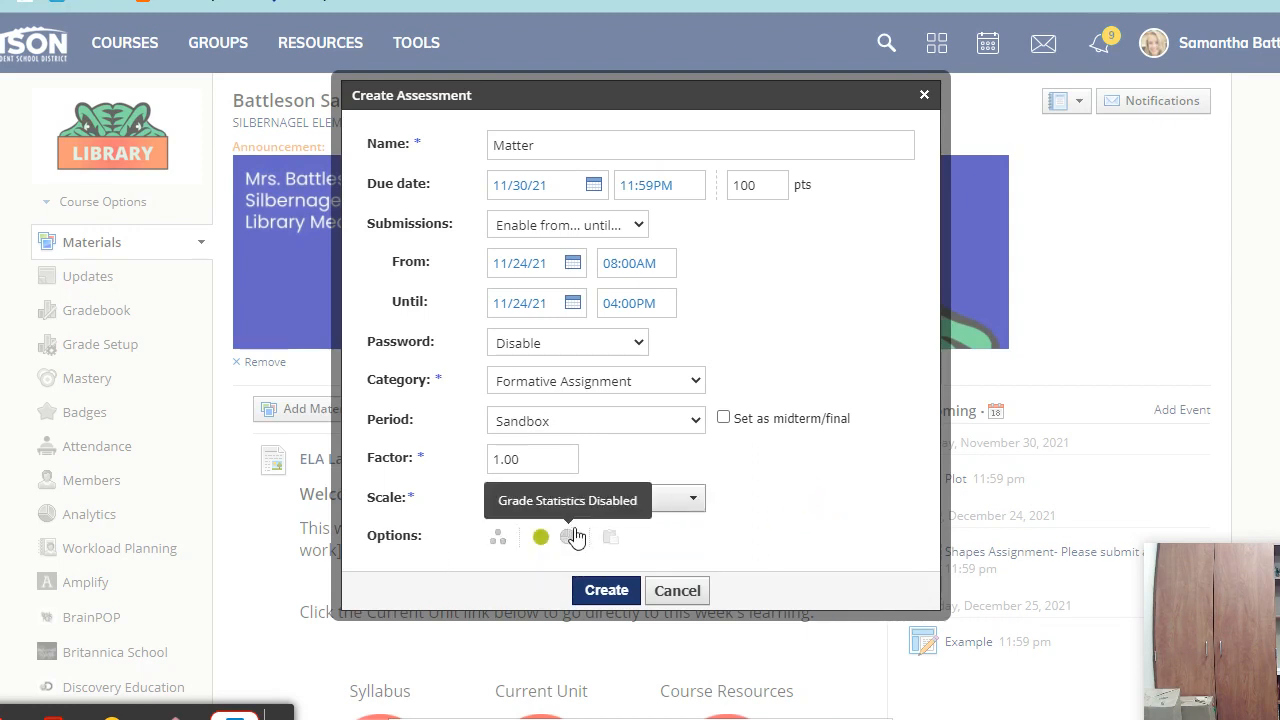
{"action": "left_click", "coordinate": [568, 539]}
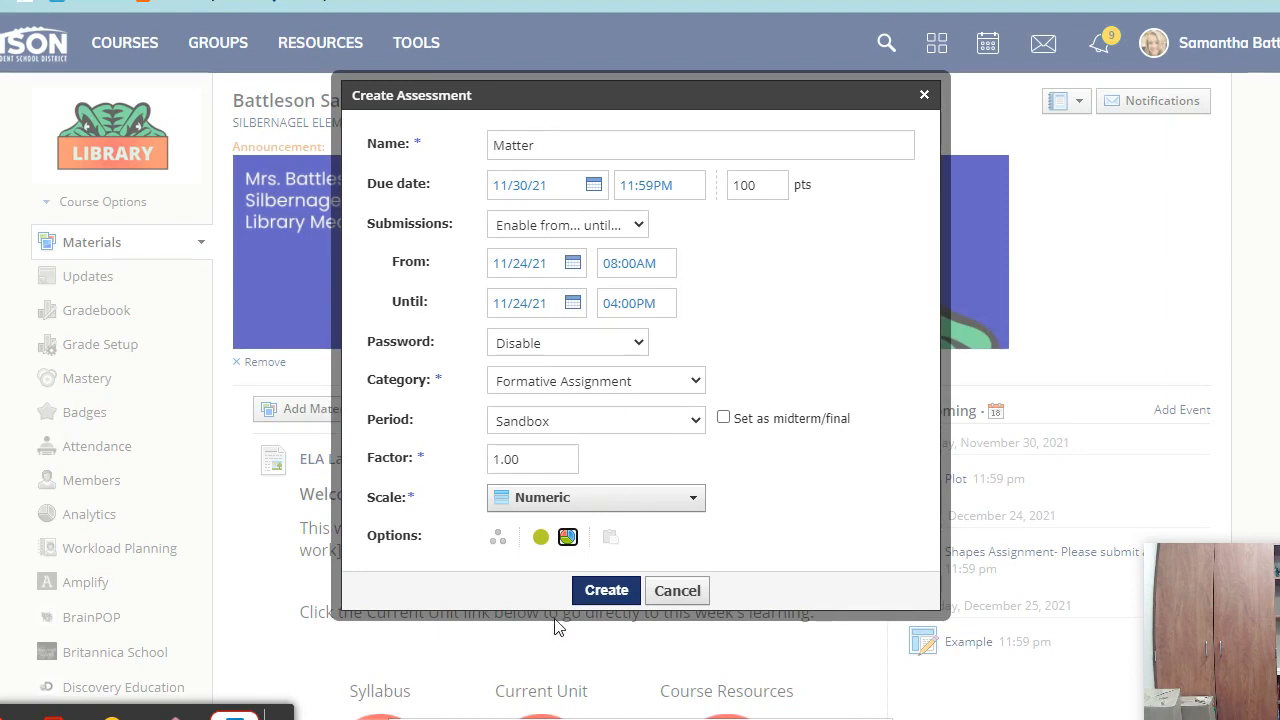
- Create the Matter assessment from the filled-in form
{"action": "left_click", "coordinate": [607, 592]}
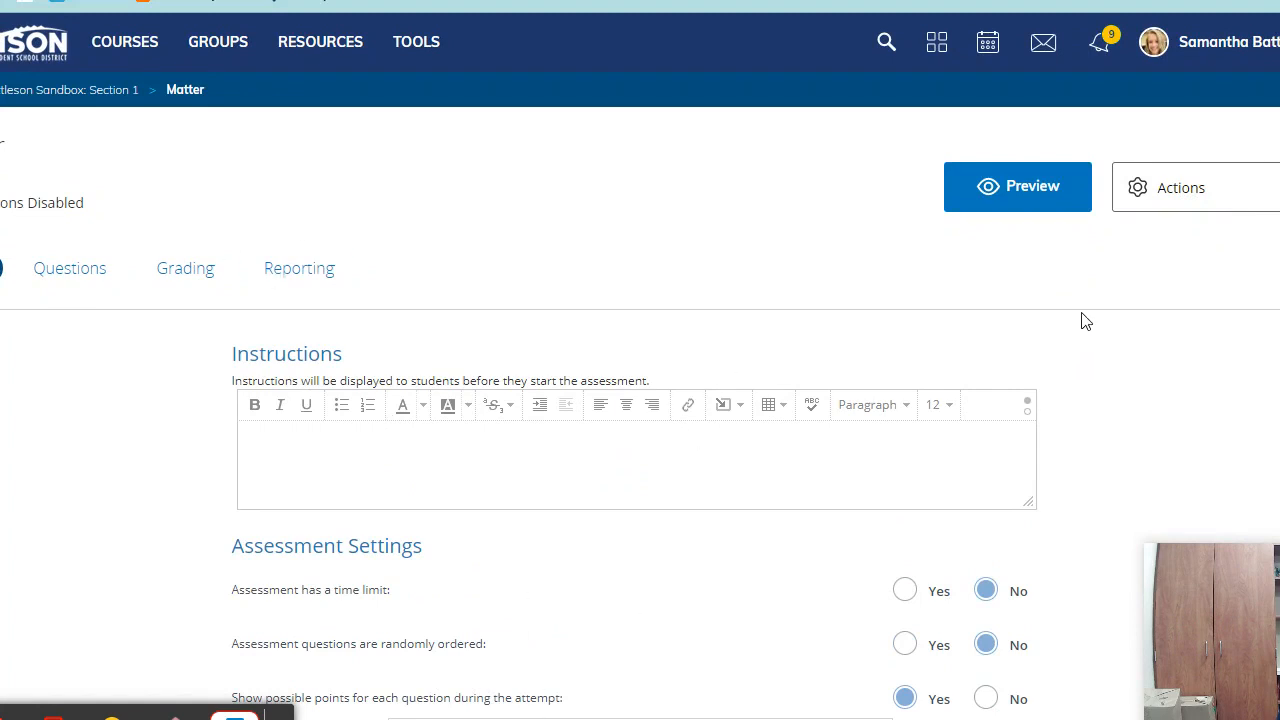
- Allow flagging questions, eliminating answer choices, and a basic calculator in the toolbar
{"action": "scroll", "coordinate": [1085, 320], "scroll_direction": "down", "scroll_amount": 3}
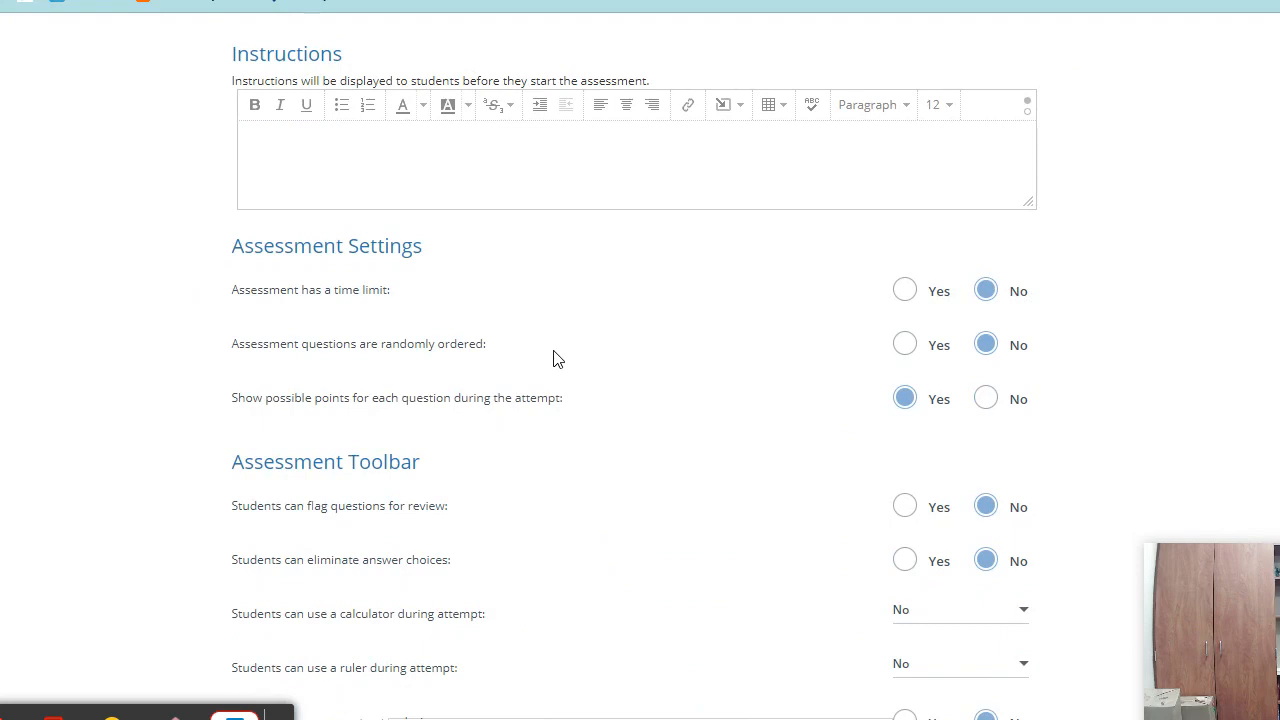
{"action": "scroll", "coordinate": [648, 397], "scroll_direction": "down", "scroll_amount": 3}
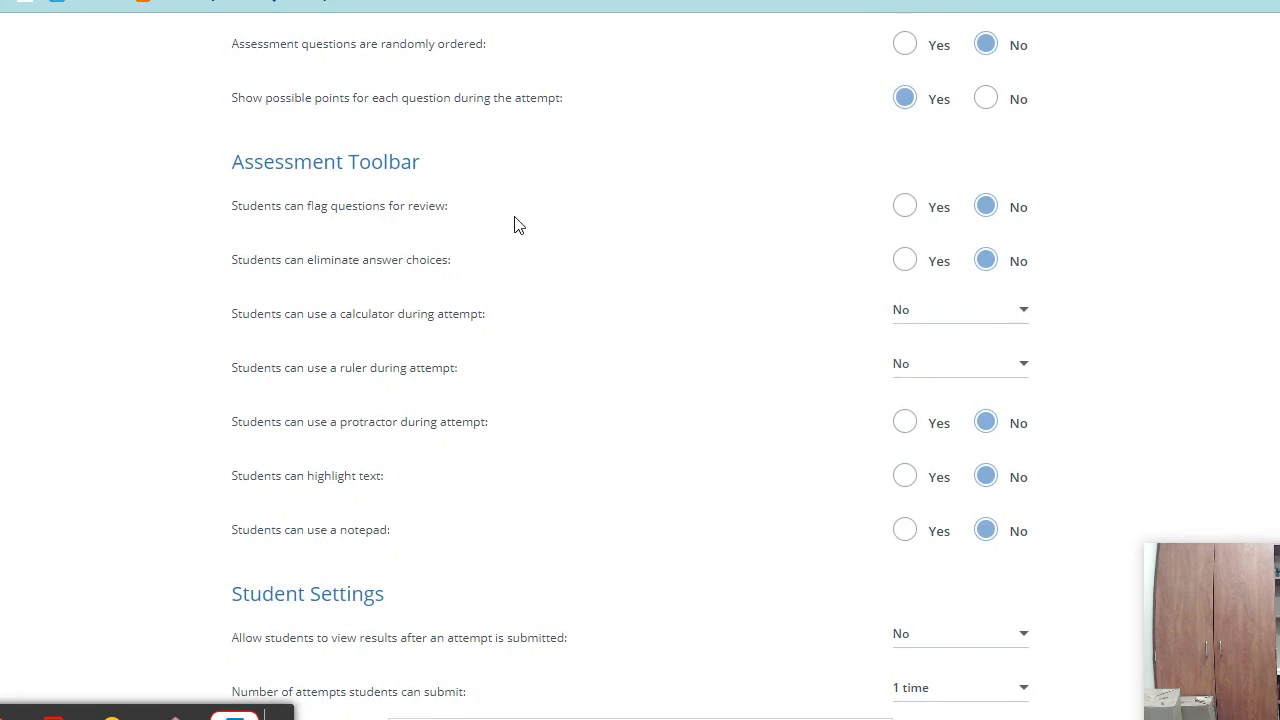
{"action": "left_click", "coordinate": [904, 206]}
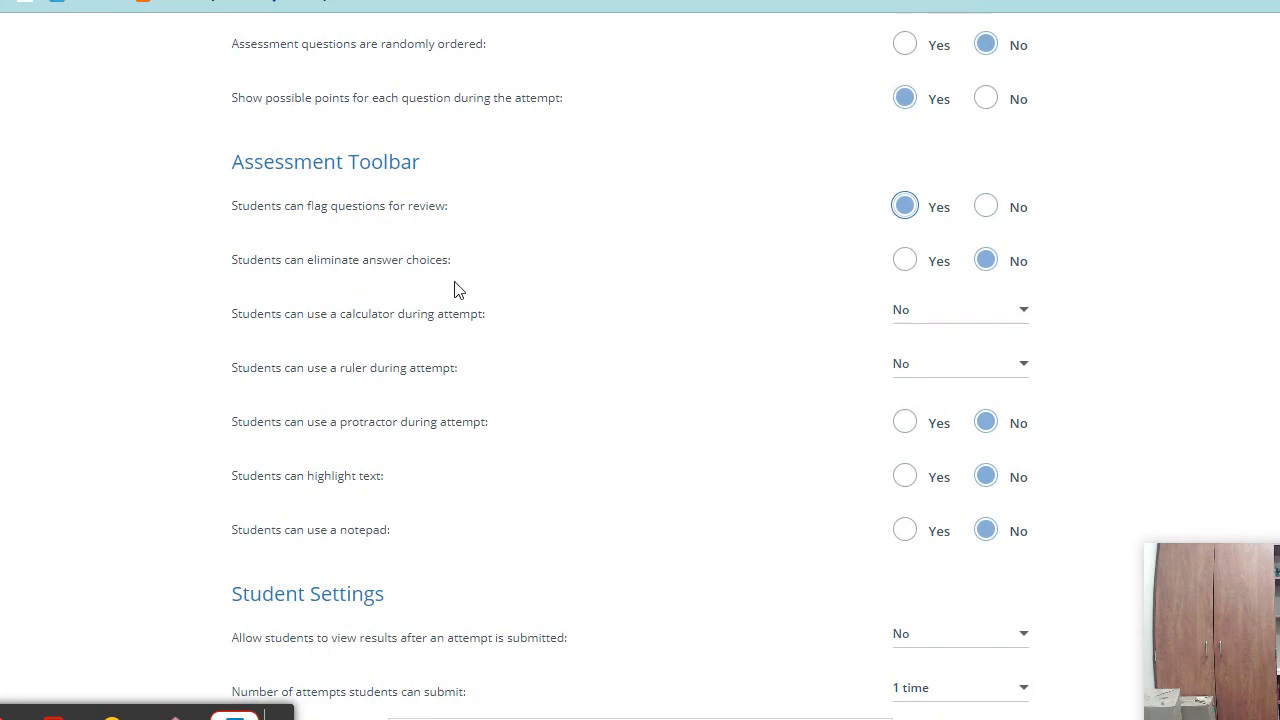
{"action": "left_click", "coordinate": [906, 263]}
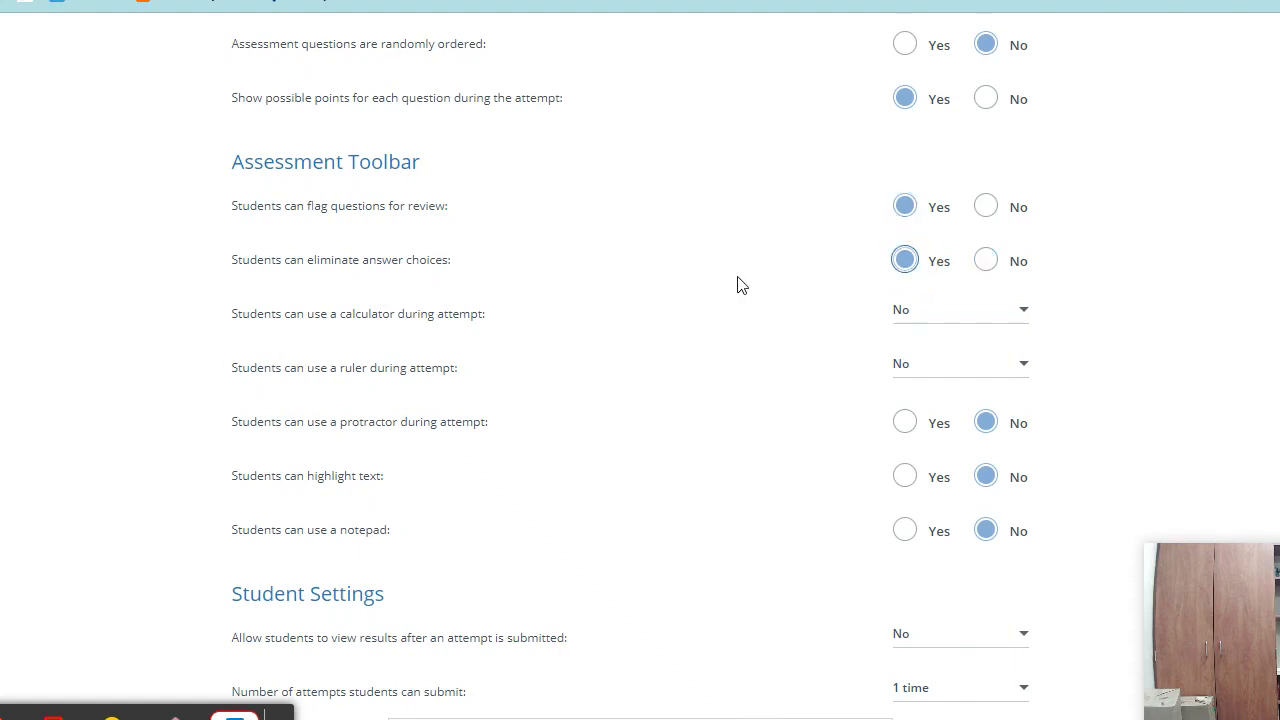
{"action": "scroll", "coordinate": [600, 215], "scroll_direction": "down", "scroll_amount": 1}
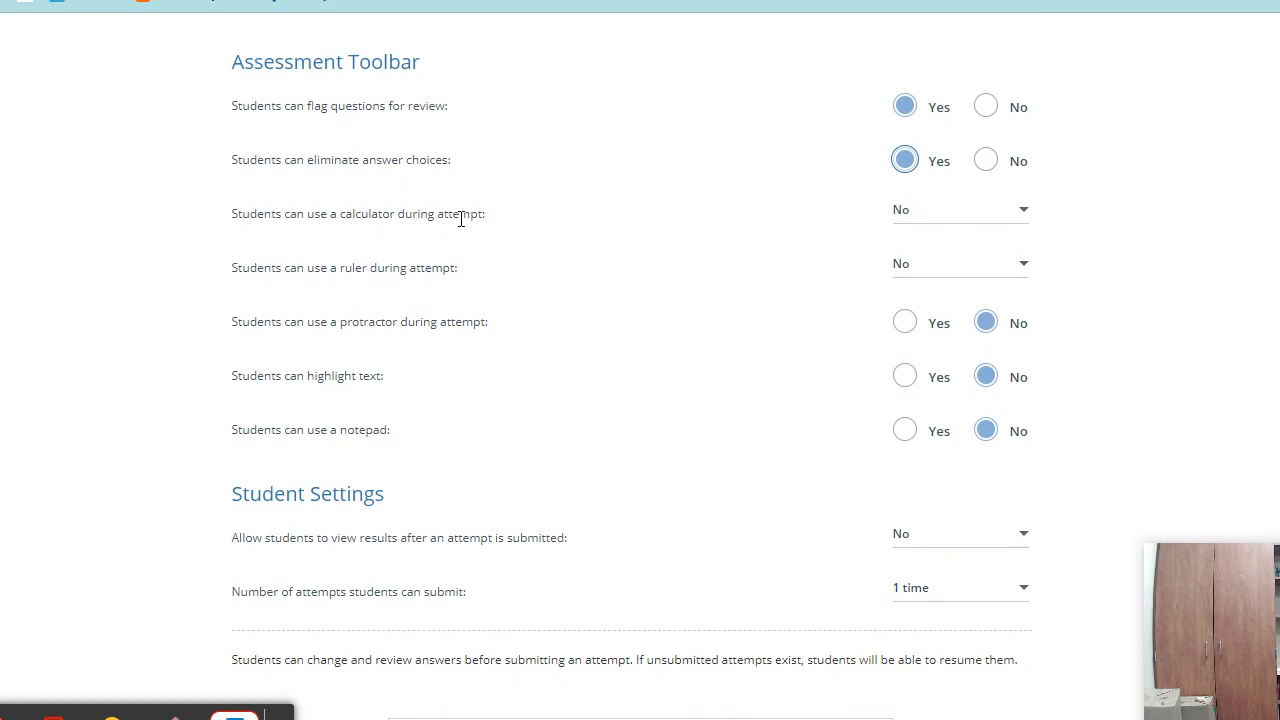
{"action": "left_click", "coordinate": [912, 214]}
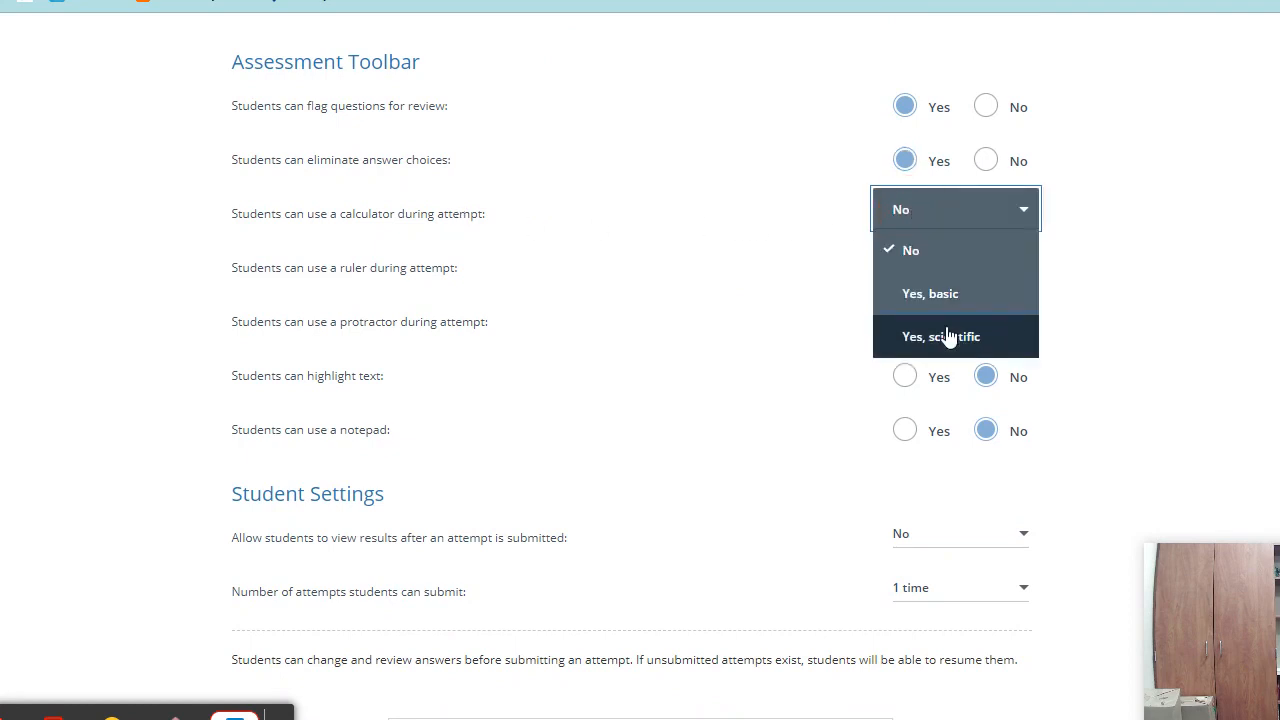
{"action": "left_click", "coordinate": [938, 296]}
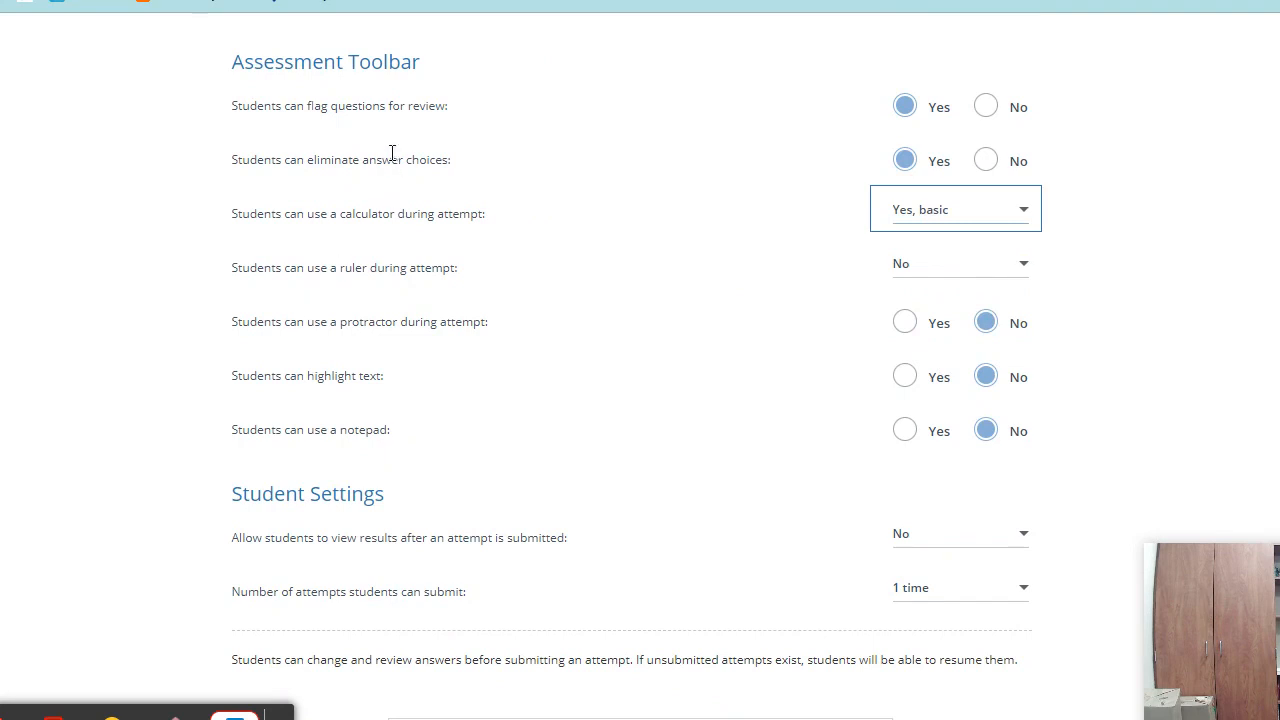
- Allow students to highlight text and use a notepad
{"action": "scroll", "coordinate": [632, 283], "scroll_direction": "down", "scroll_amount": 2}
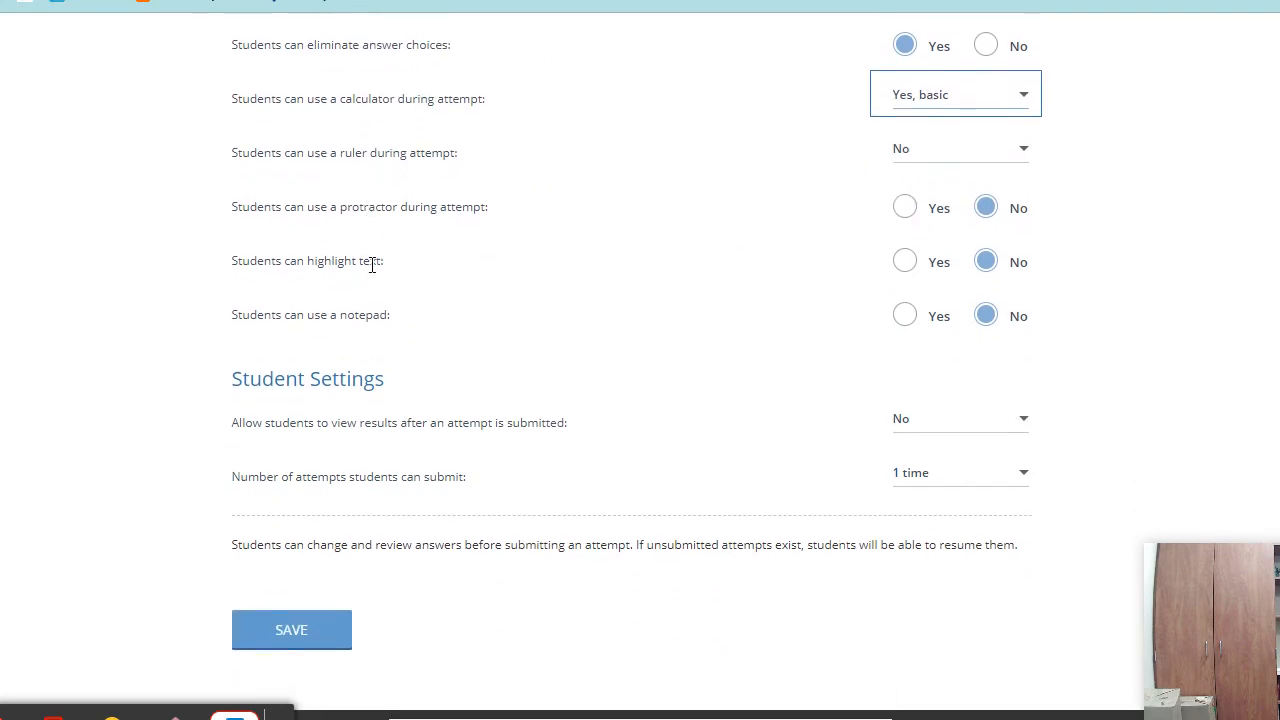
{"action": "left_click", "coordinate": [905, 262]}
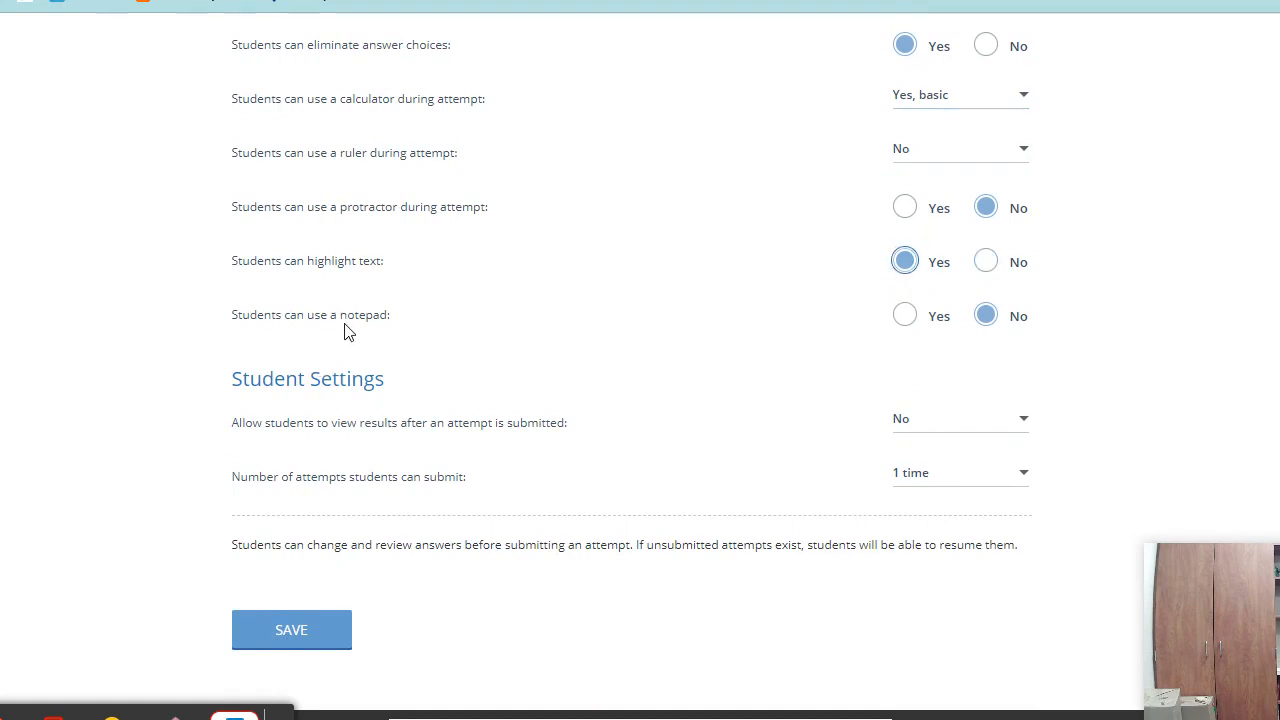
{"action": "left_click", "coordinate": [908, 319]}
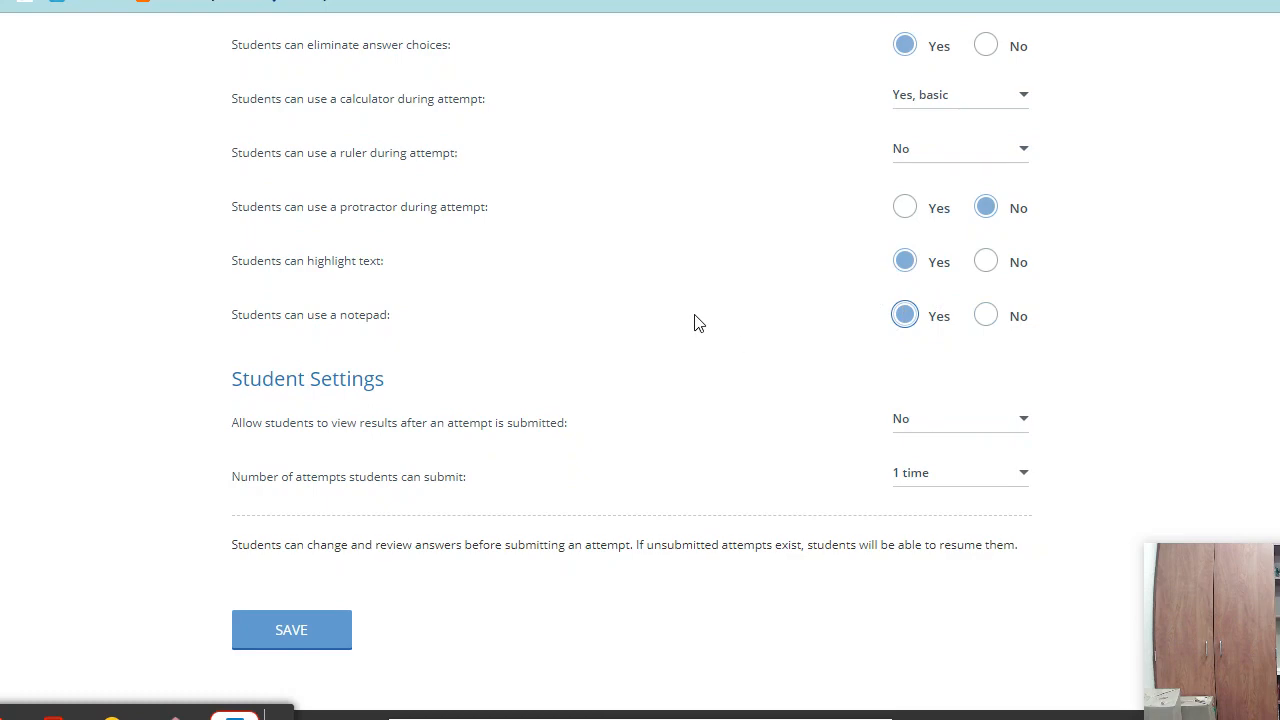
{"action": "scroll", "coordinate": [777, 309], "scroll_direction": "up", "scroll_amount": 3}
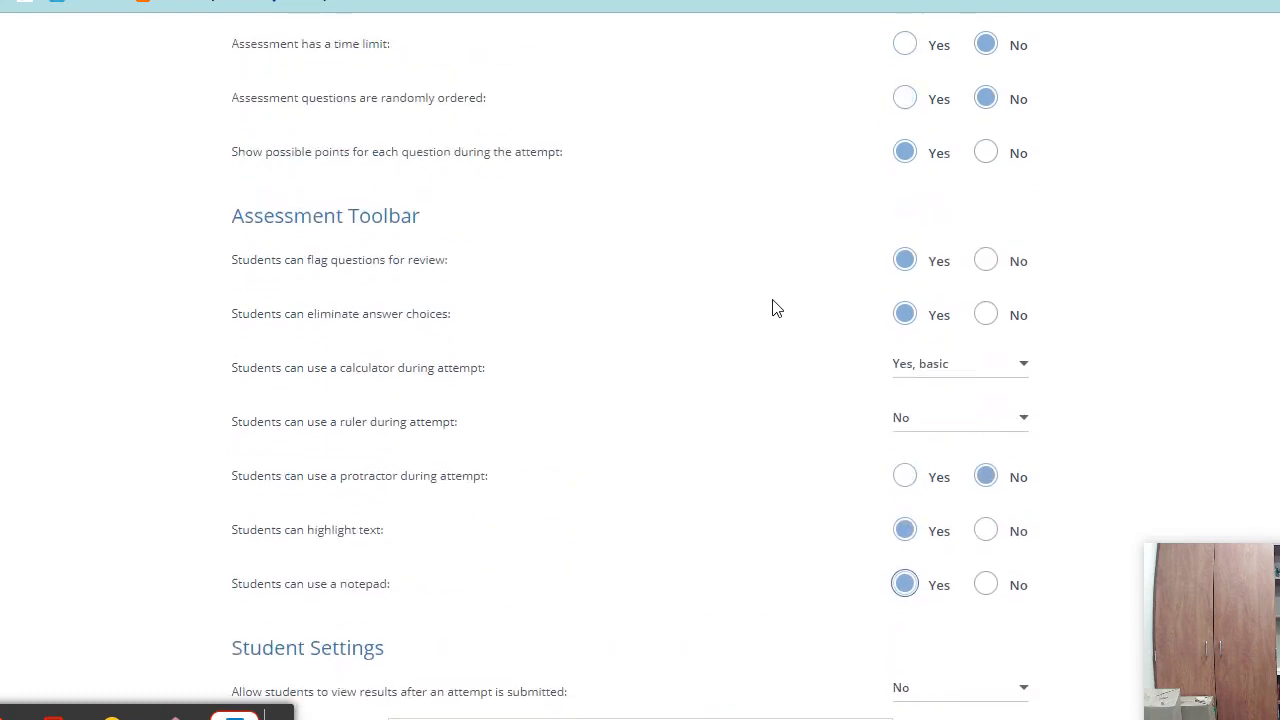
{"action": "scroll", "coordinate": [777, 309], "scroll_direction": "up", "scroll_amount": 5}
{"action": "scroll", "coordinate": [780, 543], "scroll_direction": "down", "scroll_amount": 3}
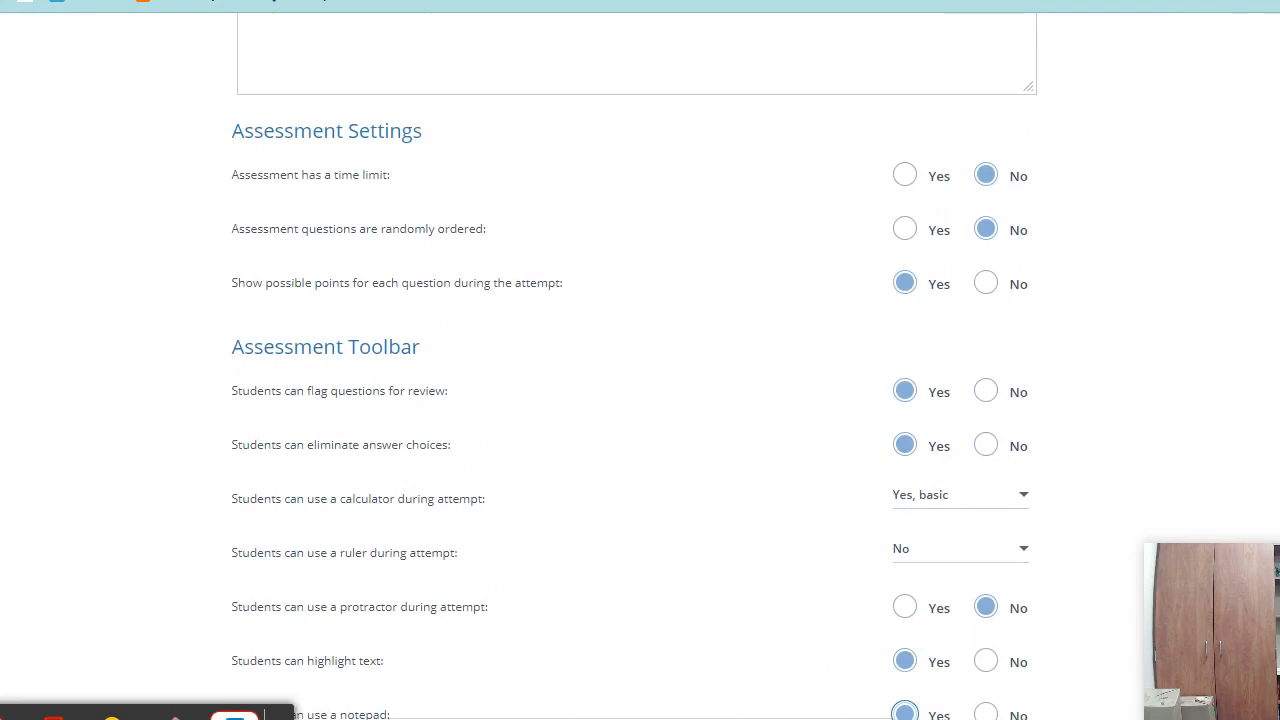
{"action": "scroll", "coordinate": [830, 500], "scroll_direction": "down", "scroll_amount": 2}
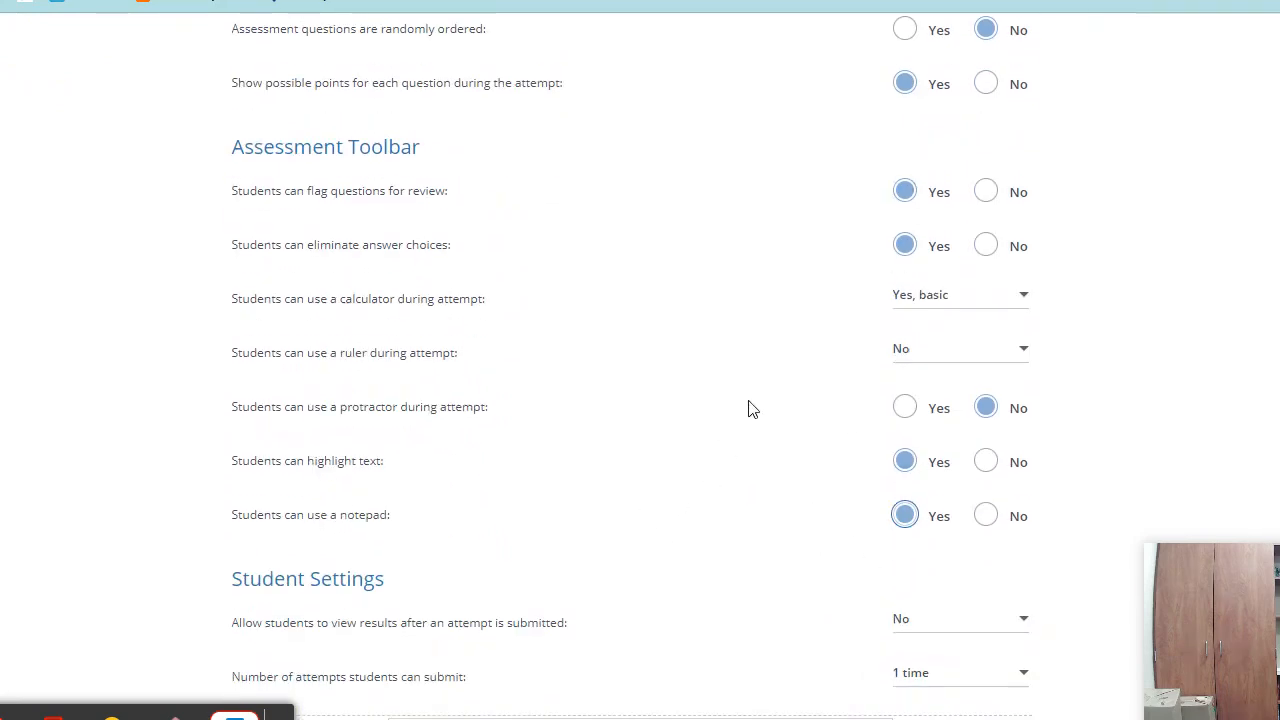
{"action": "scroll", "coordinate": [757, 394], "scroll_direction": "down", "scroll_amount": 2}
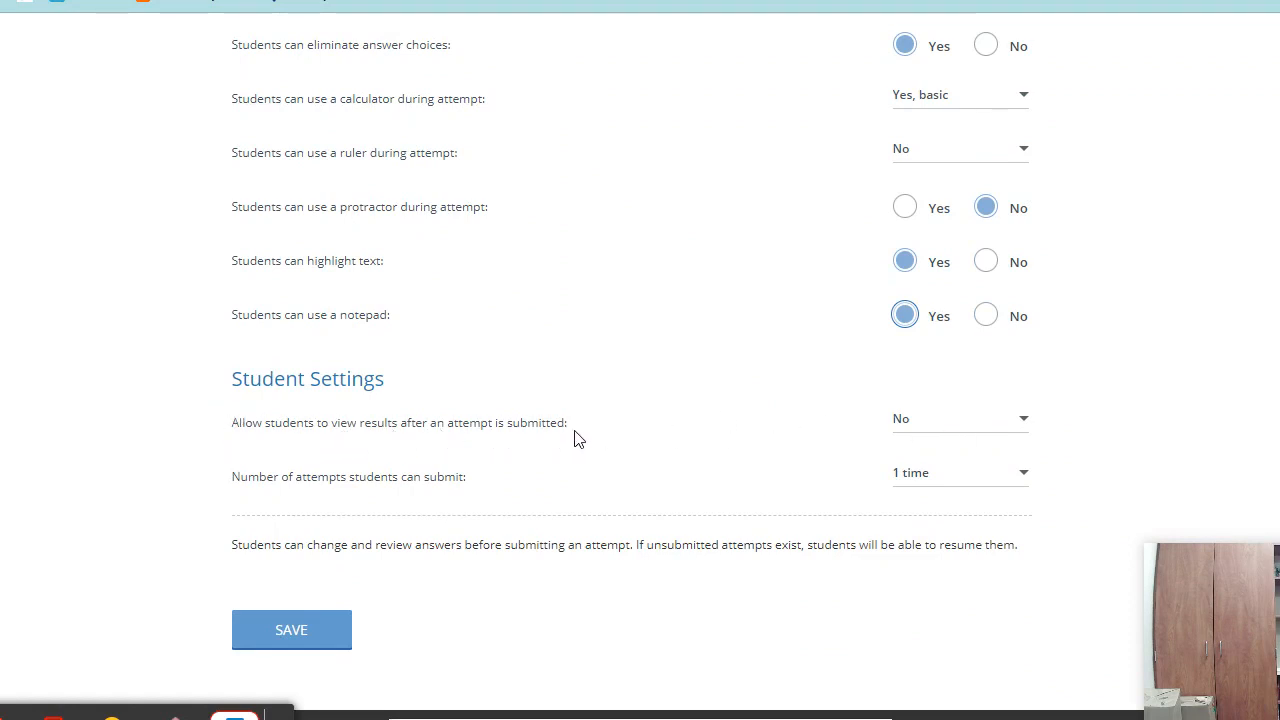
- Let students view results with correct answers
{"action": "left_click", "coordinate": [965, 425]}
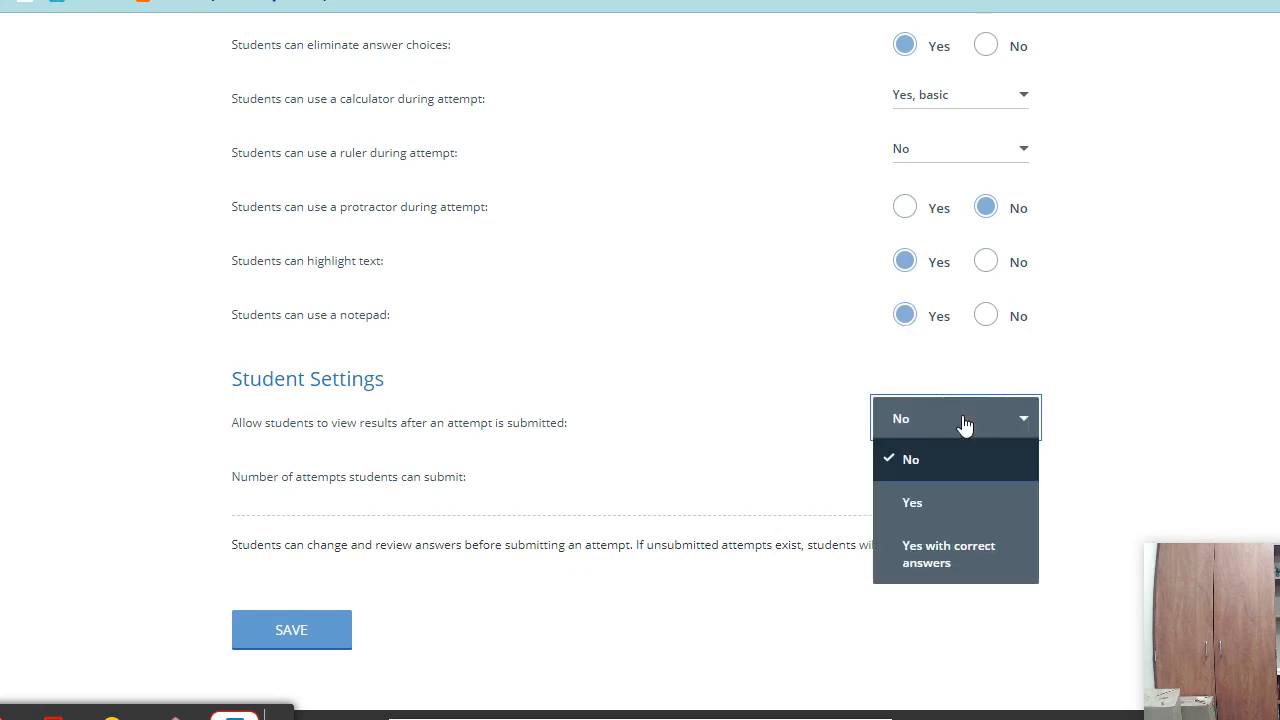
{"action": "right_click", "coordinate": [965, 425]}
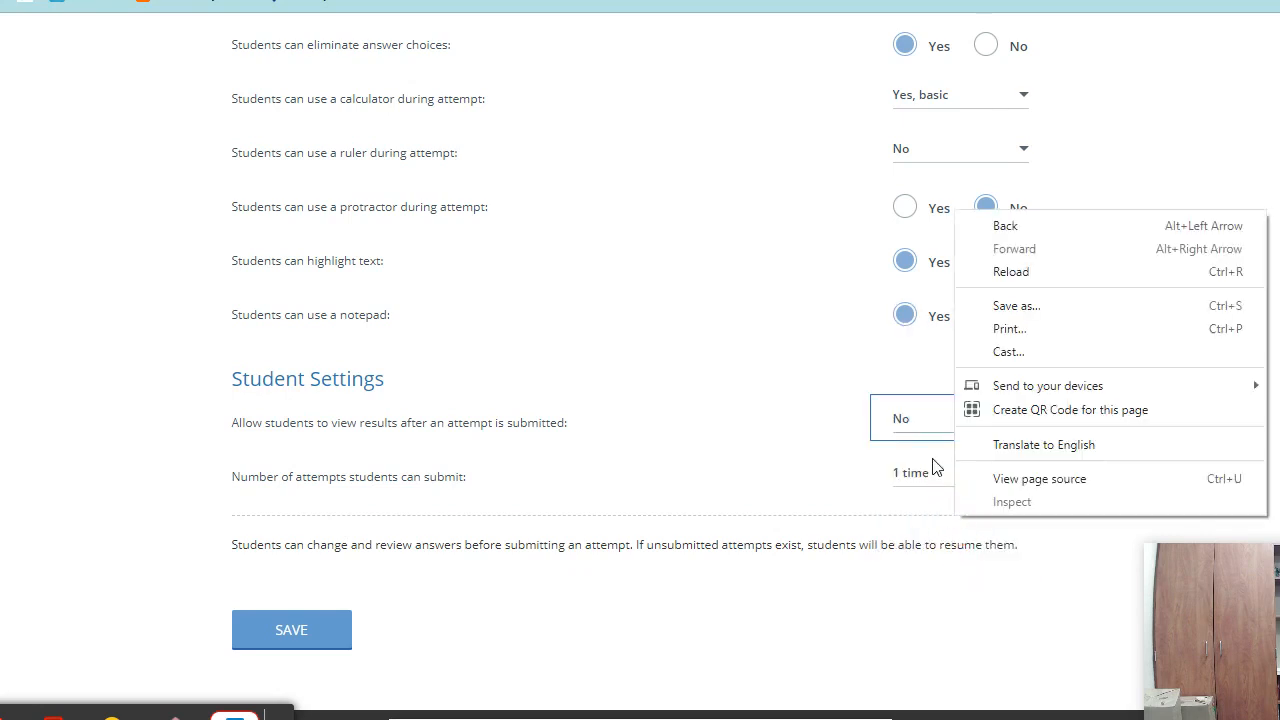
{"action": "left_click", "coordinate": [903, 428]}
{"action": "left_click", "coordinate": [942, 585]}
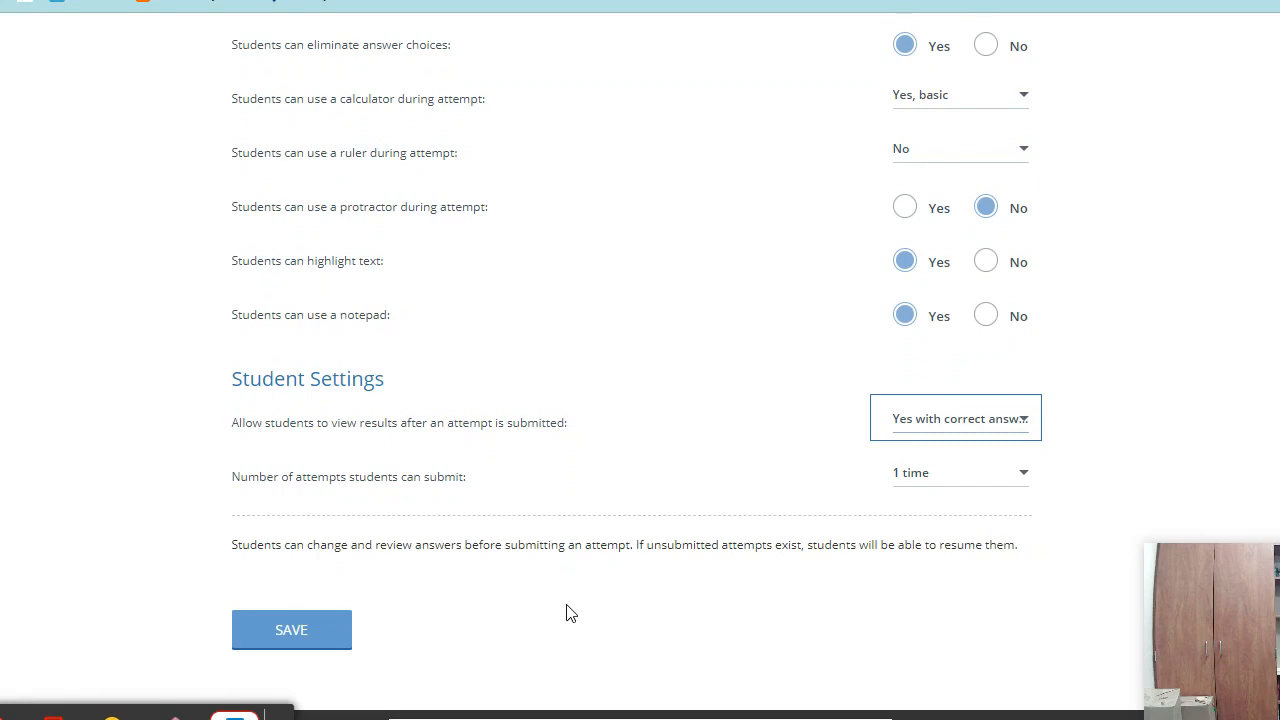
{"action": "left_click", "coordinate": [978, 424]}
{"action": "left_click", "coordinate": [935, 460]}
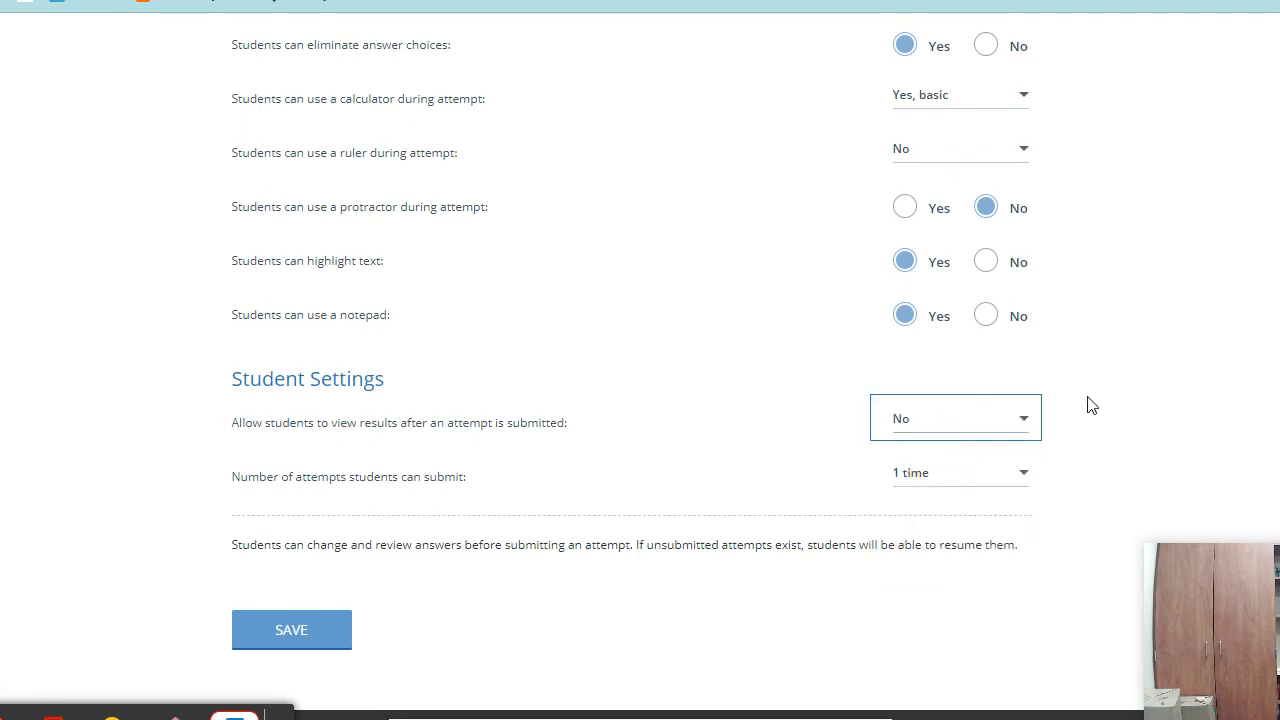
{"action": "left_click", "coordinate": [991, 424]}
{"action": "left_click", "coordinate": [952, 563]}
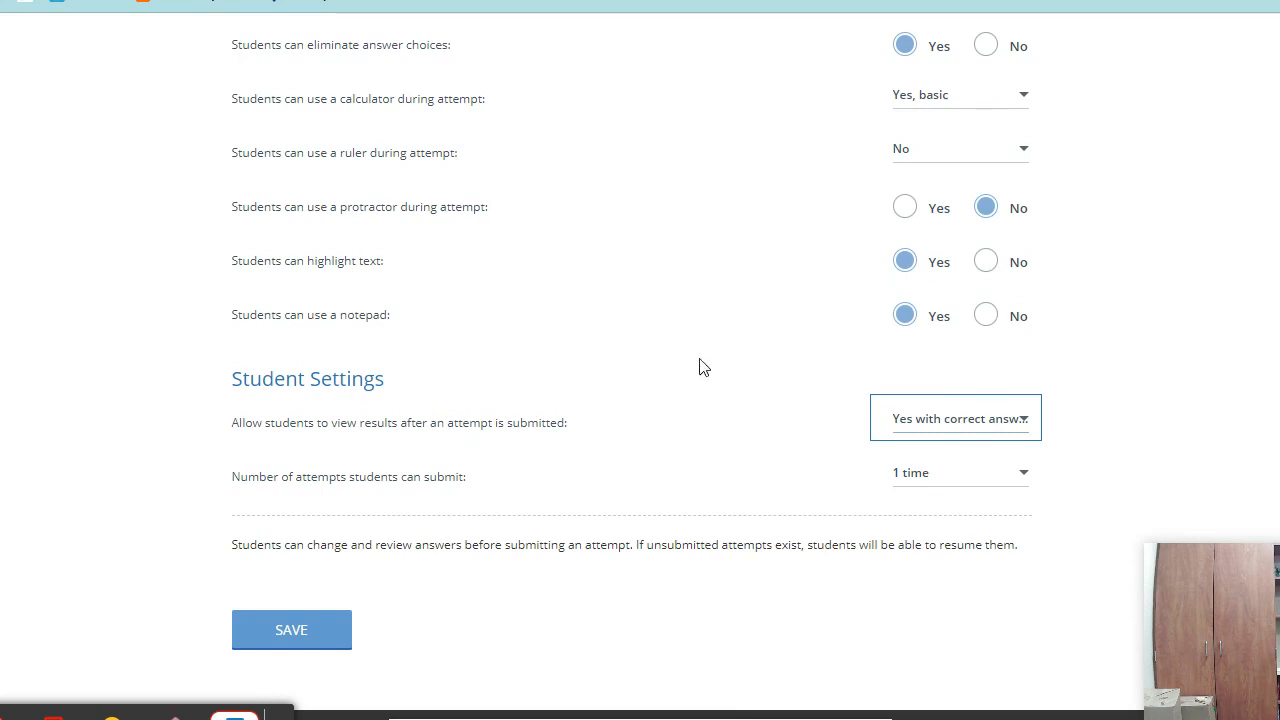
- Keep attempts at 1 time and save the assessment settings
{"action": "left_click", "coordinate": [947, 484]}
{"action": "scroll", "coordinate": [965, 643], "scroll_direction": "down", "scroll_amount": 3}
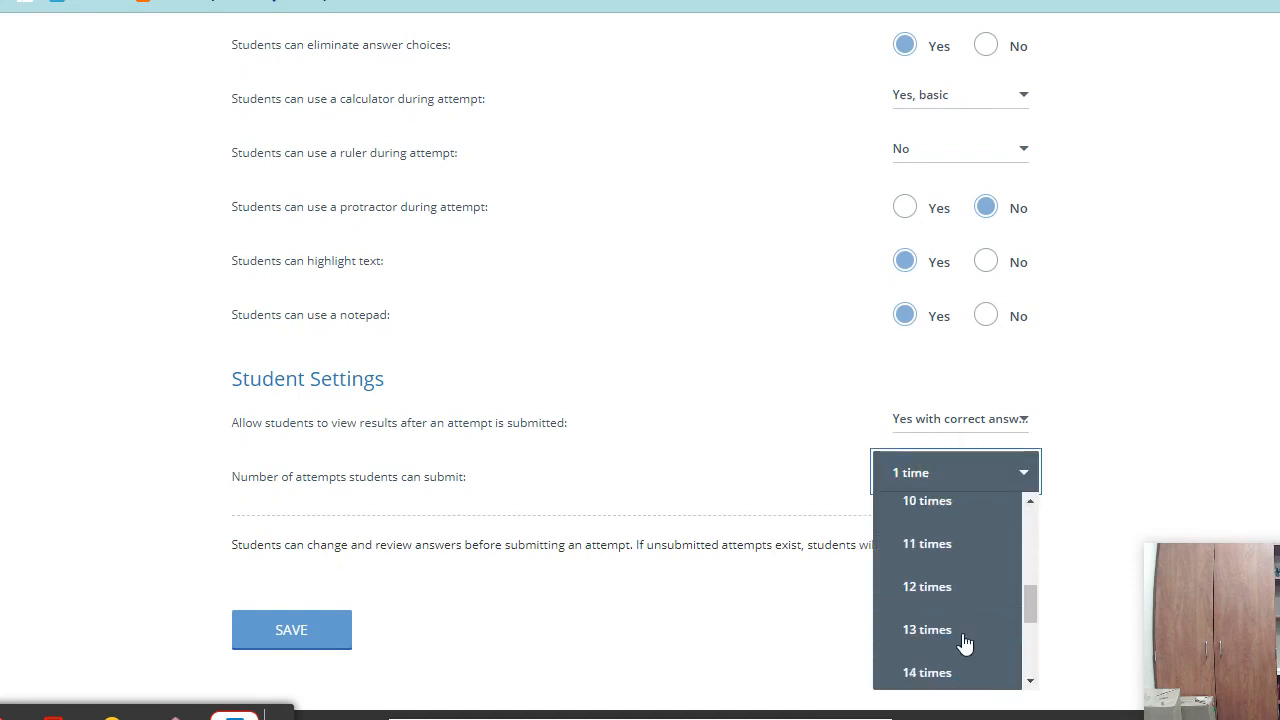
{"action": "scroll", "coordinate": [965, 643], "scroll_direction": "up", "scroll_amount": 5}
{"action": "left_click", "coordinate": [1172, 427]}
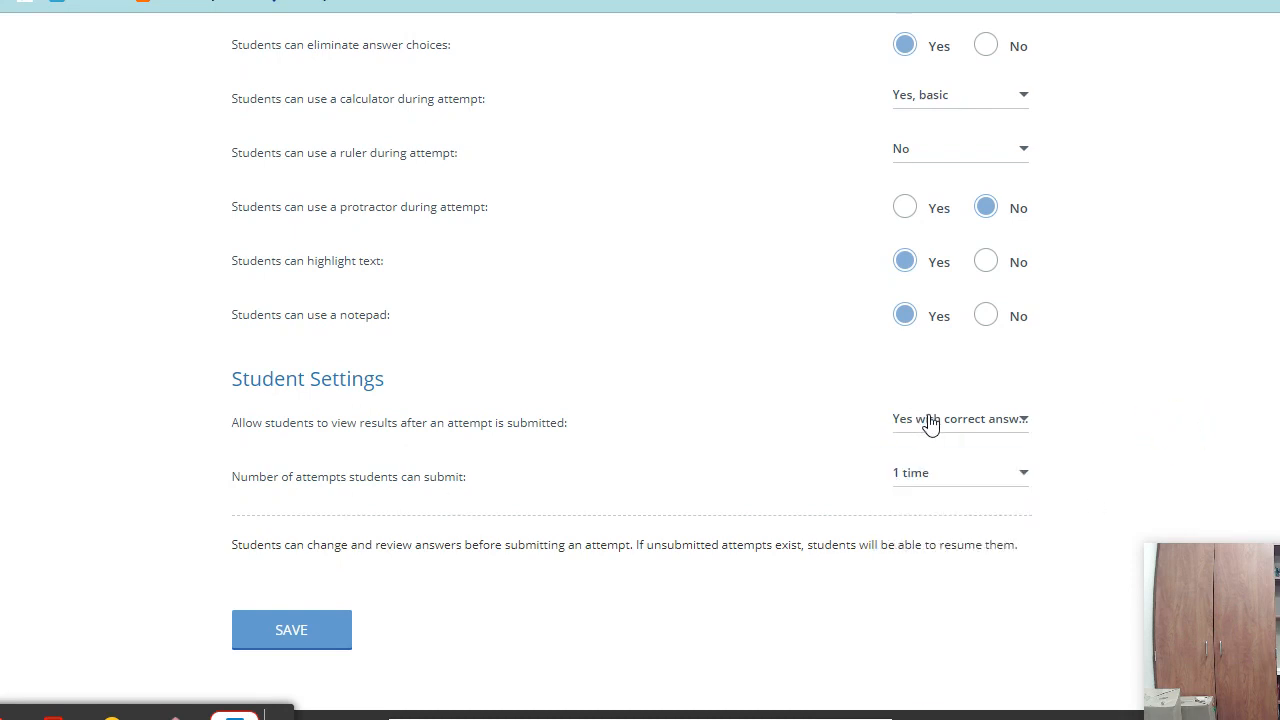
{"action": "left_click", "coordinate": [306, 636]}
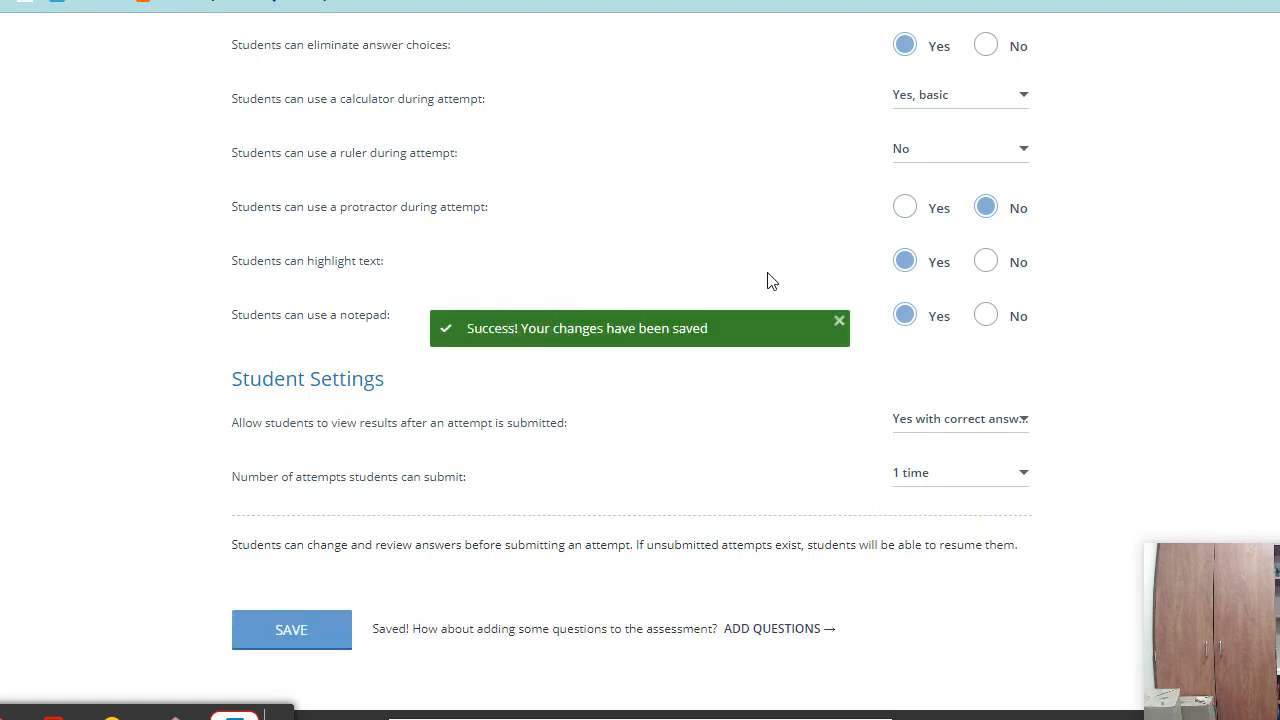
{"action": "scroll", "coordinate": [591, 546], "scroll_direction": "up", "scroll_amount": 8}
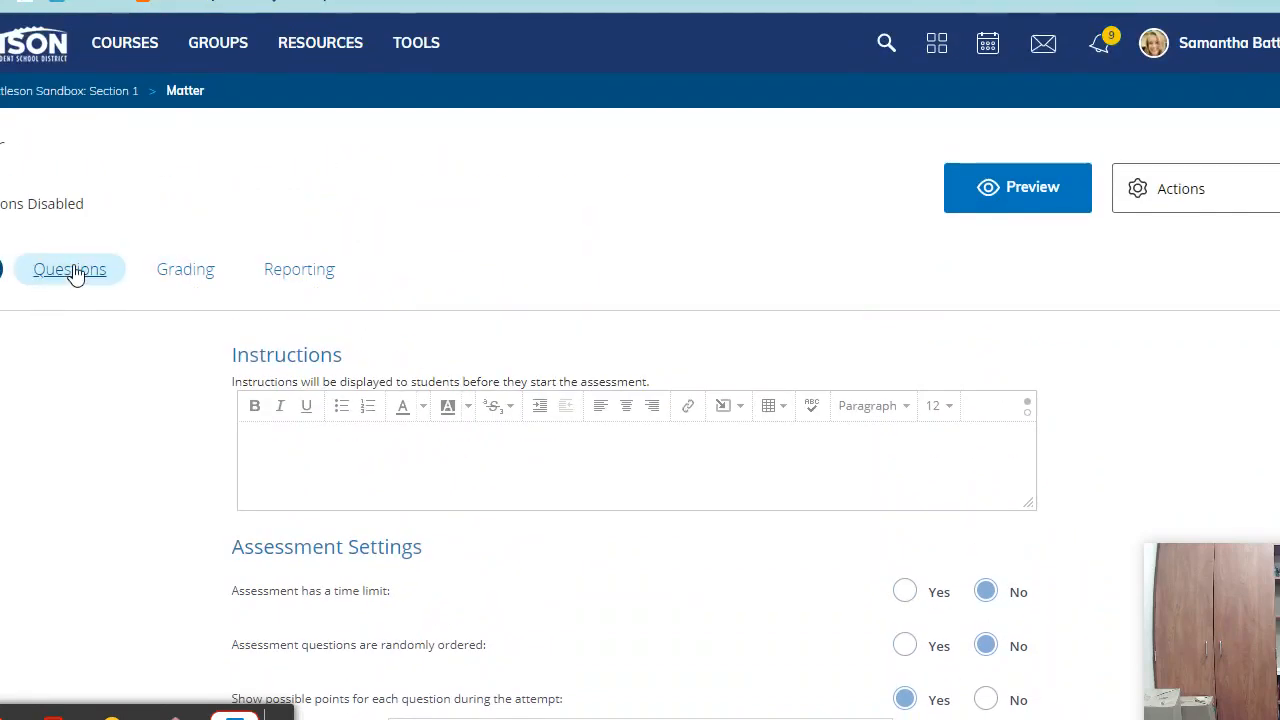
- Start a Label Image question under Questions, then open a new Google search tab
{"action": "left_click", "coordinate": [72, 272]}
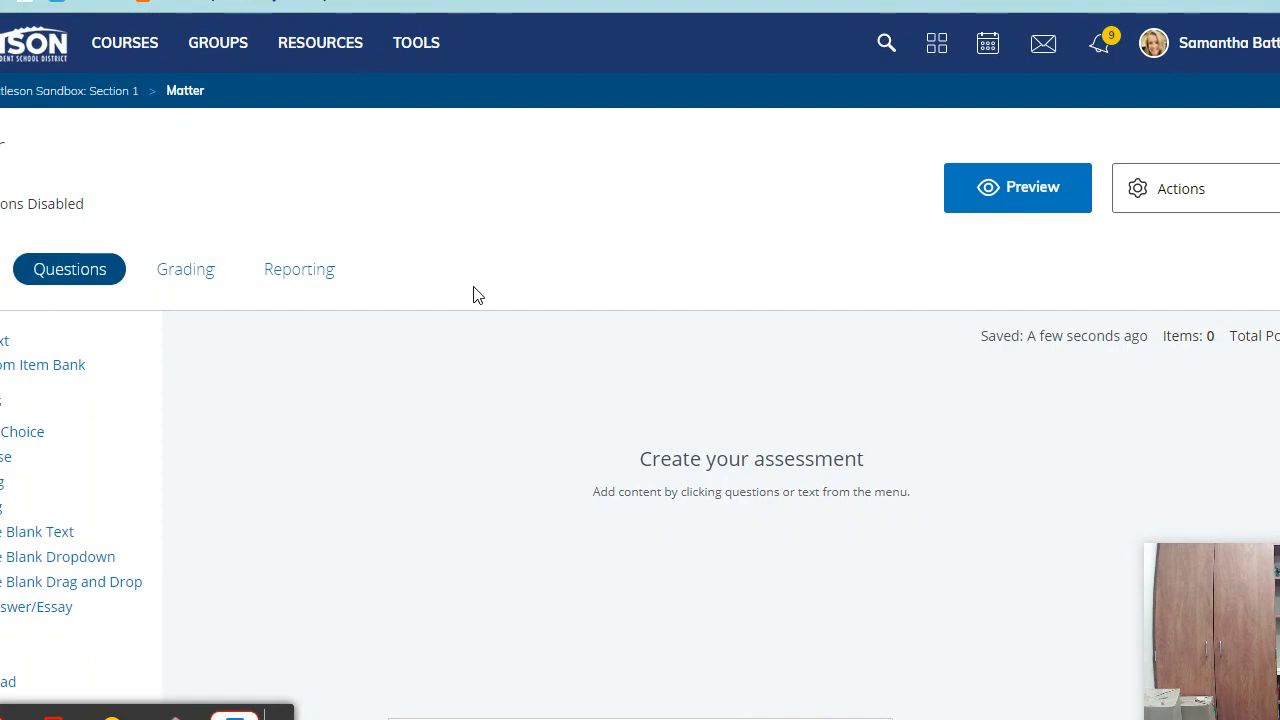
{"action": "scroll", "coordinate": [443, 254], "scroll_direction": "down", "scroll_amount": 2}
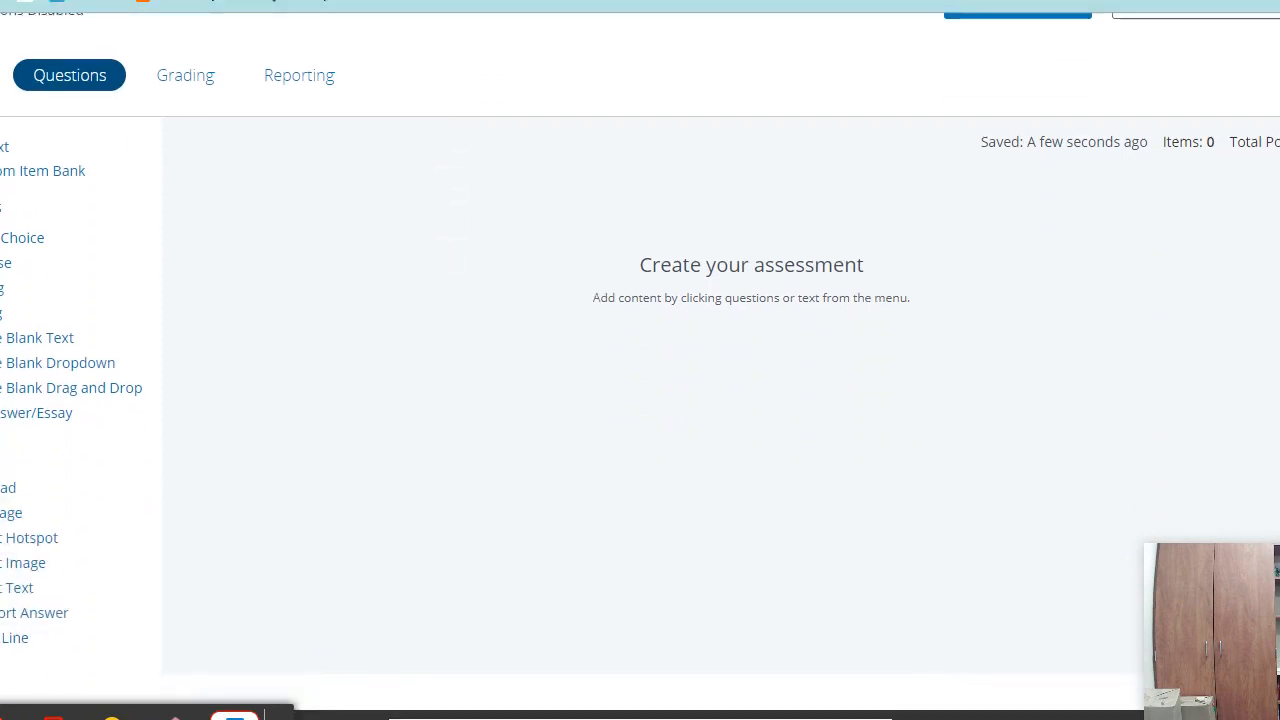
{"action": "left_click", "coordinate": [9, 513]}
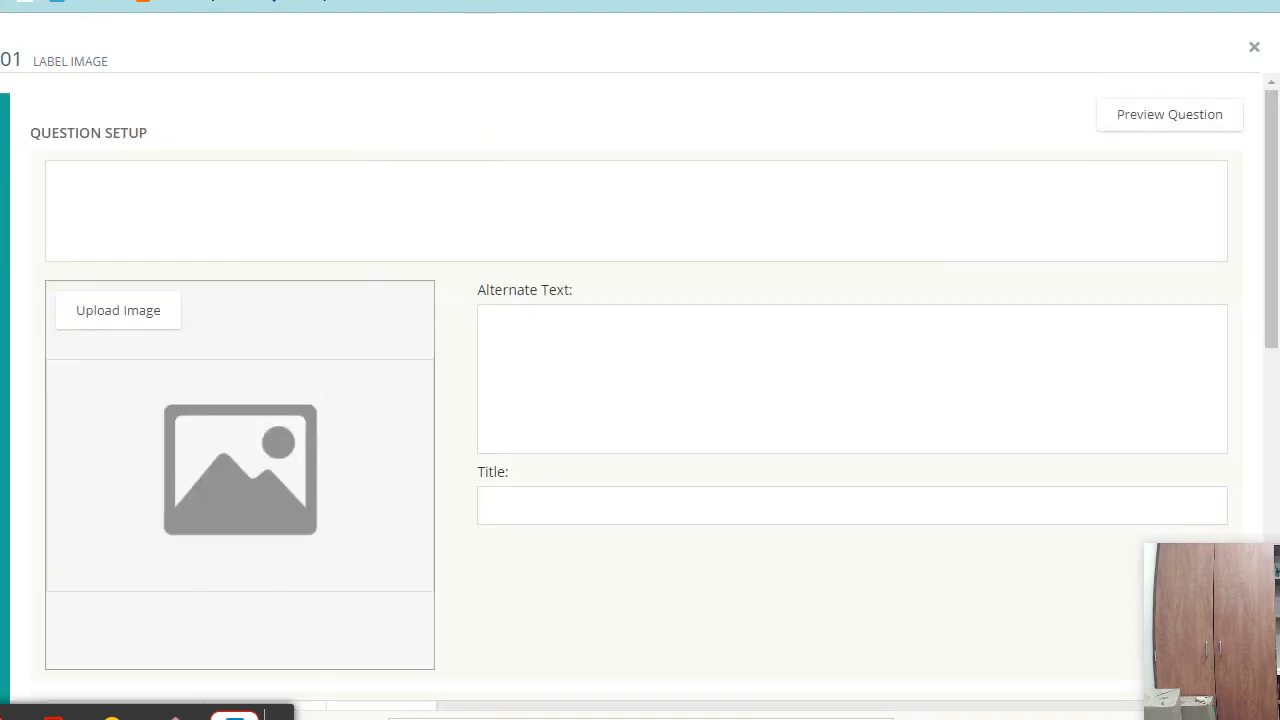
{"action": "key", "text": "ctrl+t"}
{"action": "left_click", "coordinate": [555, 323]}
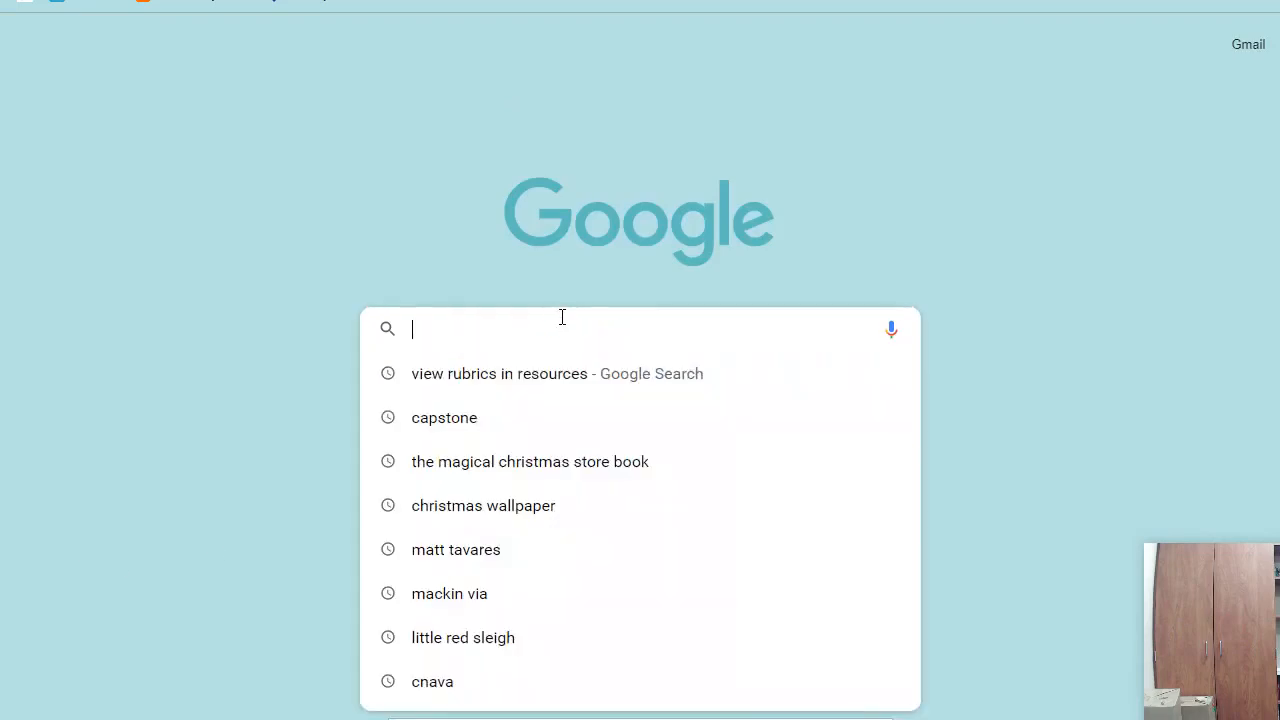
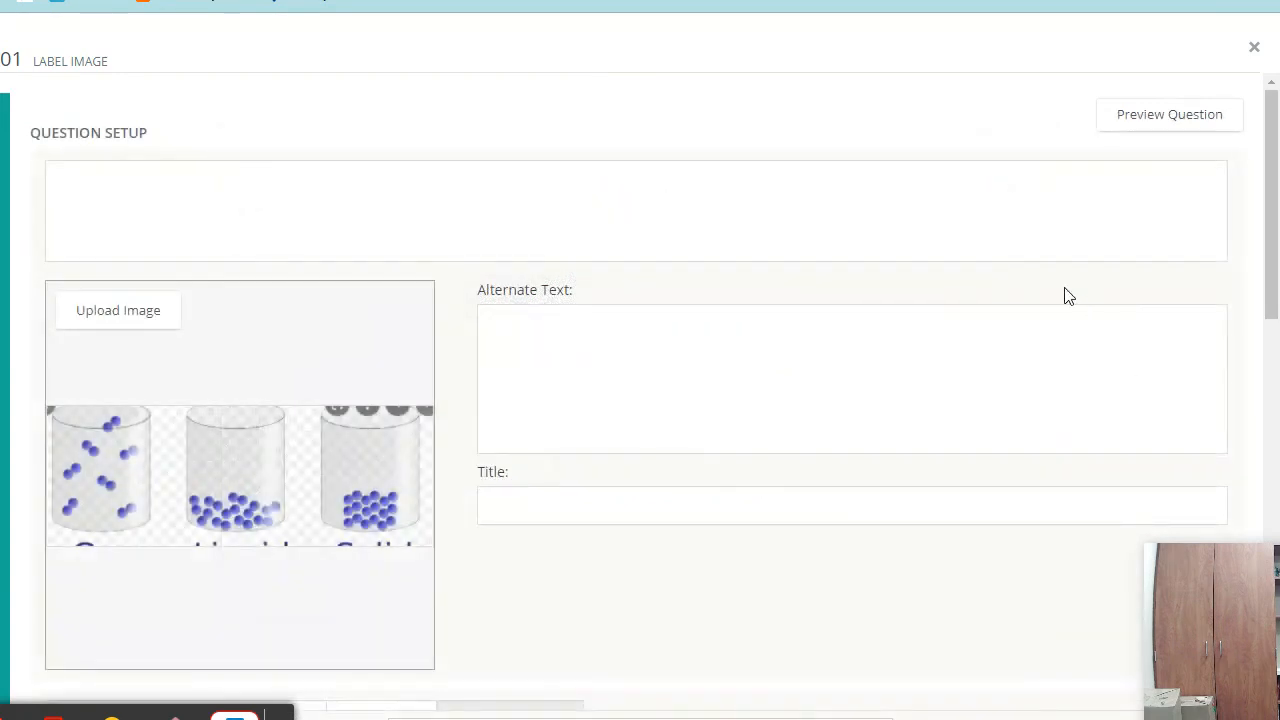
- Enter the prompt 'Label the states of matter.' in the question box above the uploaded image
{"action": "scroll", "coordinate": [763, 449], "scroll_direction": "down", "scroll_amount": 2}
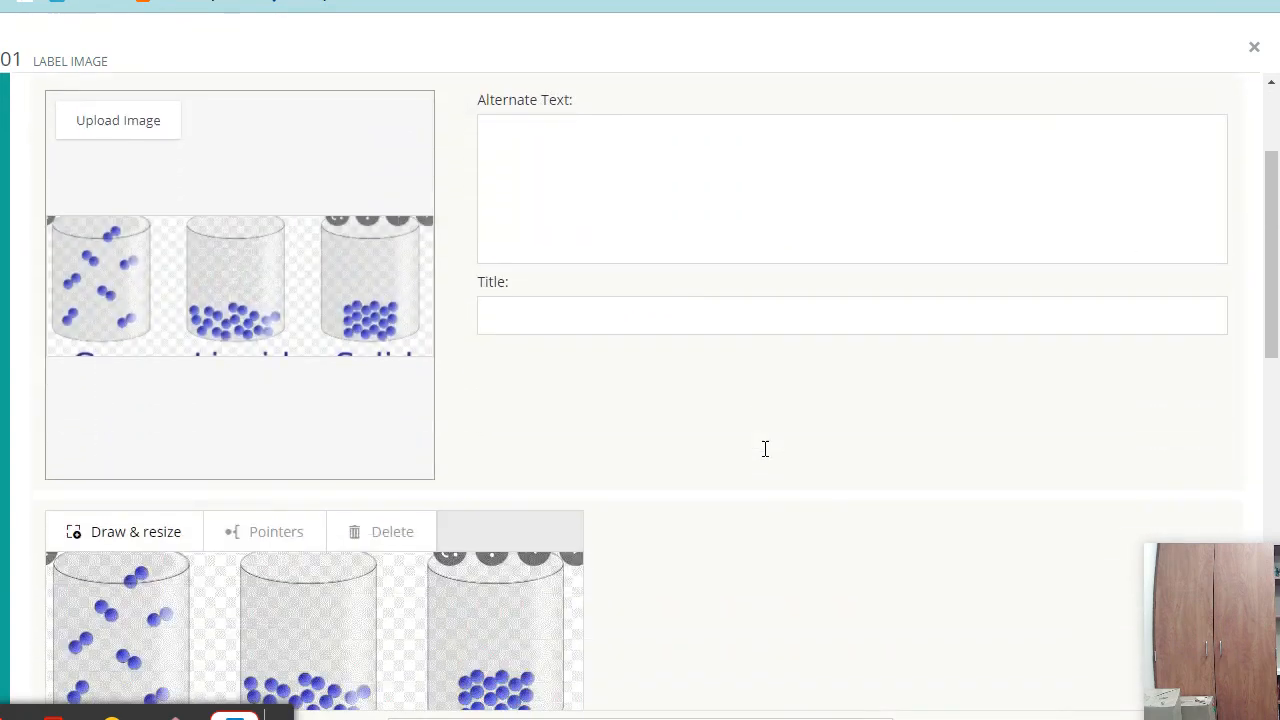
{"action": "scroll", "coordinate": [669, 306], "scroll_direction": "up", "scroll_amount": 2}
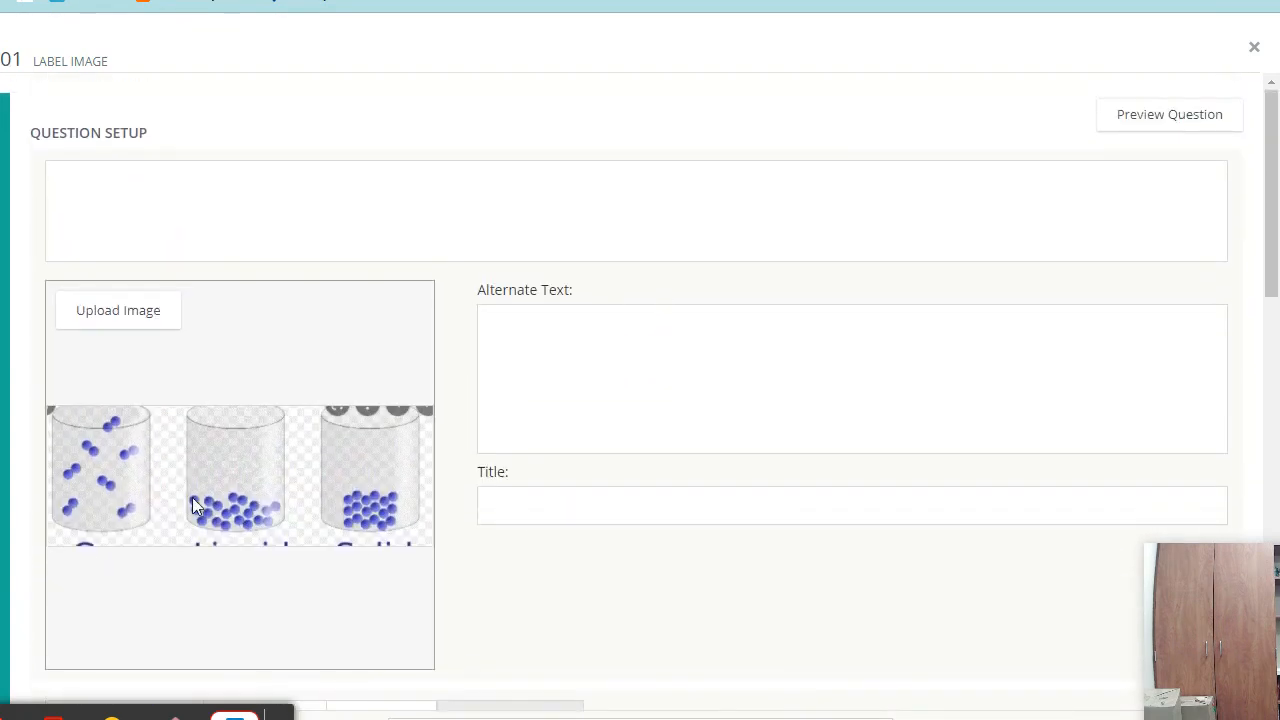
{"action": "left_click", "coordinate": [501, 207]}
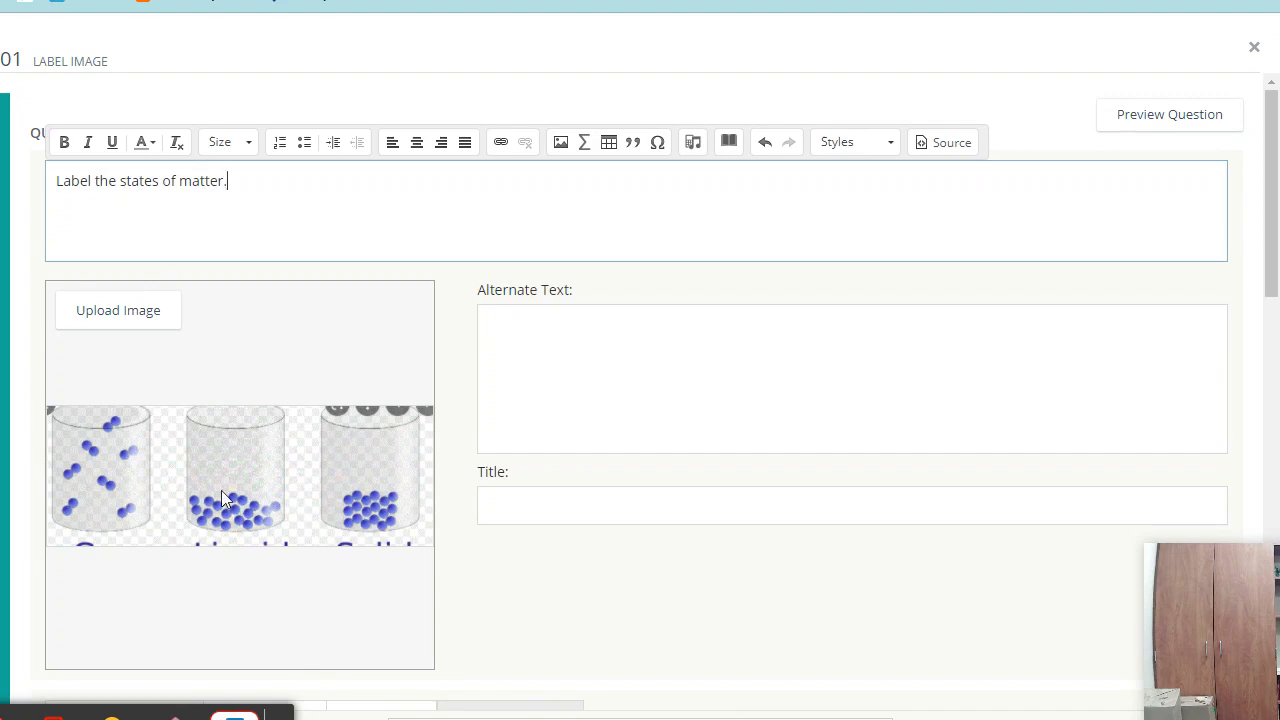
- Draw three numbered response boxes on the image: low on the left cylinder, then the middle and right cylinders
{"action": "scroll", "coordinate": [617, 591], "scroll_direction": "down", "scroll_amount": 5}
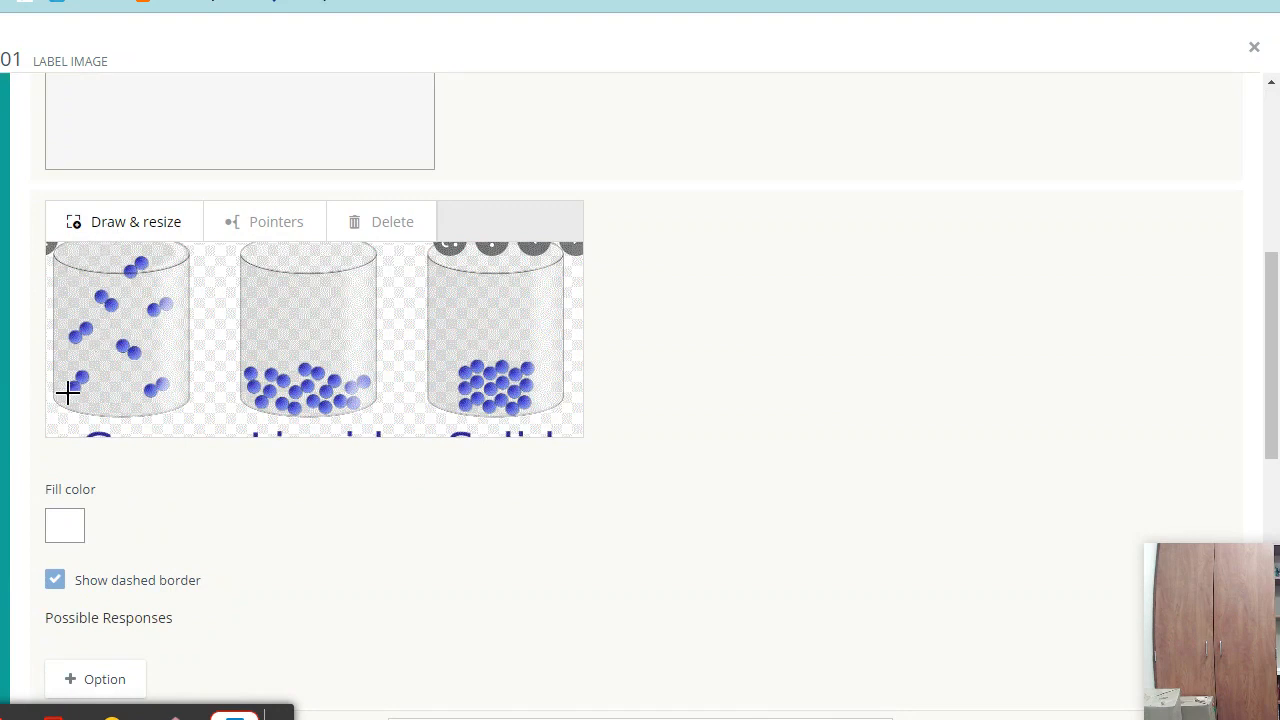
{"action": "mouse_move", "coordinate": [60, 398]}
{"action": "left_mouse_down"}
{"action": "mouse_move", "coordinate": [198, 432]}
{"action": "mouse_move", "coordinate": [184, 435]}
{"action": "left_mouse_up"}
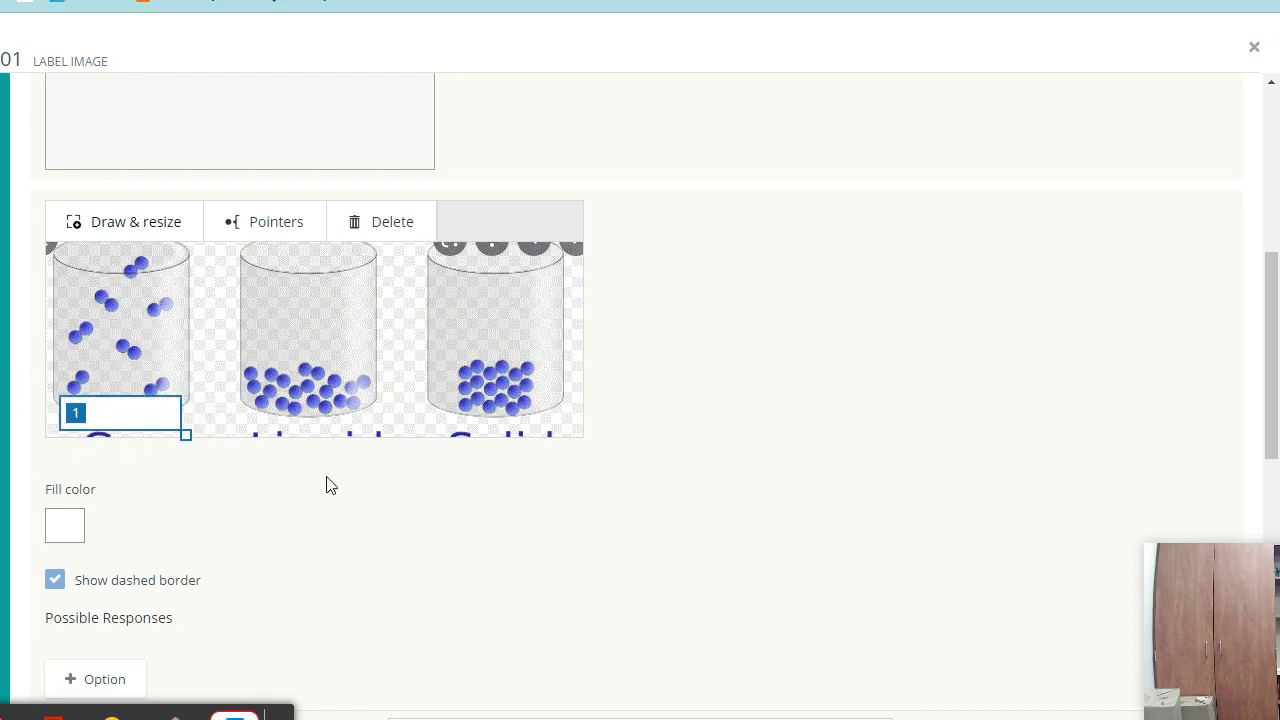
{"action": "mouse_move", "coordinate": [252, 400]}
{"action": "left_mouse_down"}
{"action": "mouse_move", "coordinate": [376, 442]}
{"action": "mouse_move", "coordinate": [322, 324]}
{"action": "left_mouse_up"}
{"action": "left_click_drag", "start_coordinate": [440, 290], "coordinate": [565, 330]}
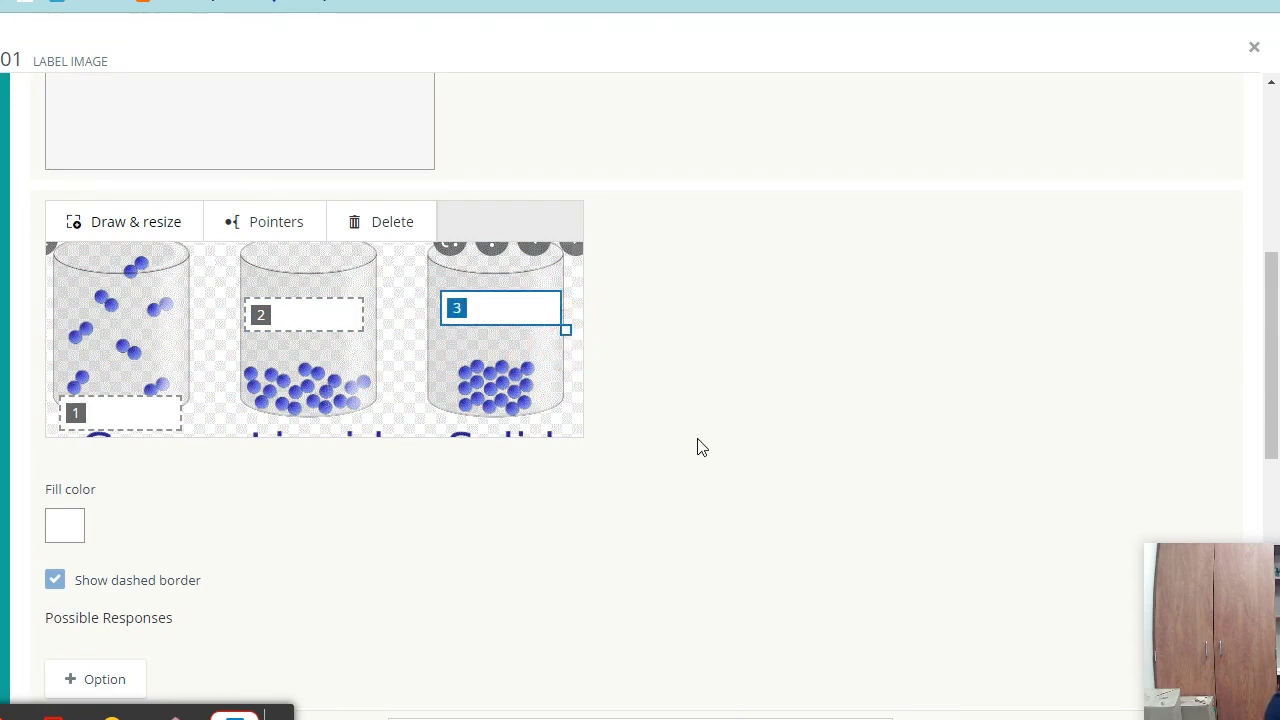
{"action": "scroll", "coordinate": [703, 363], "scroll_direction": "down", "scroll_amount": 2}
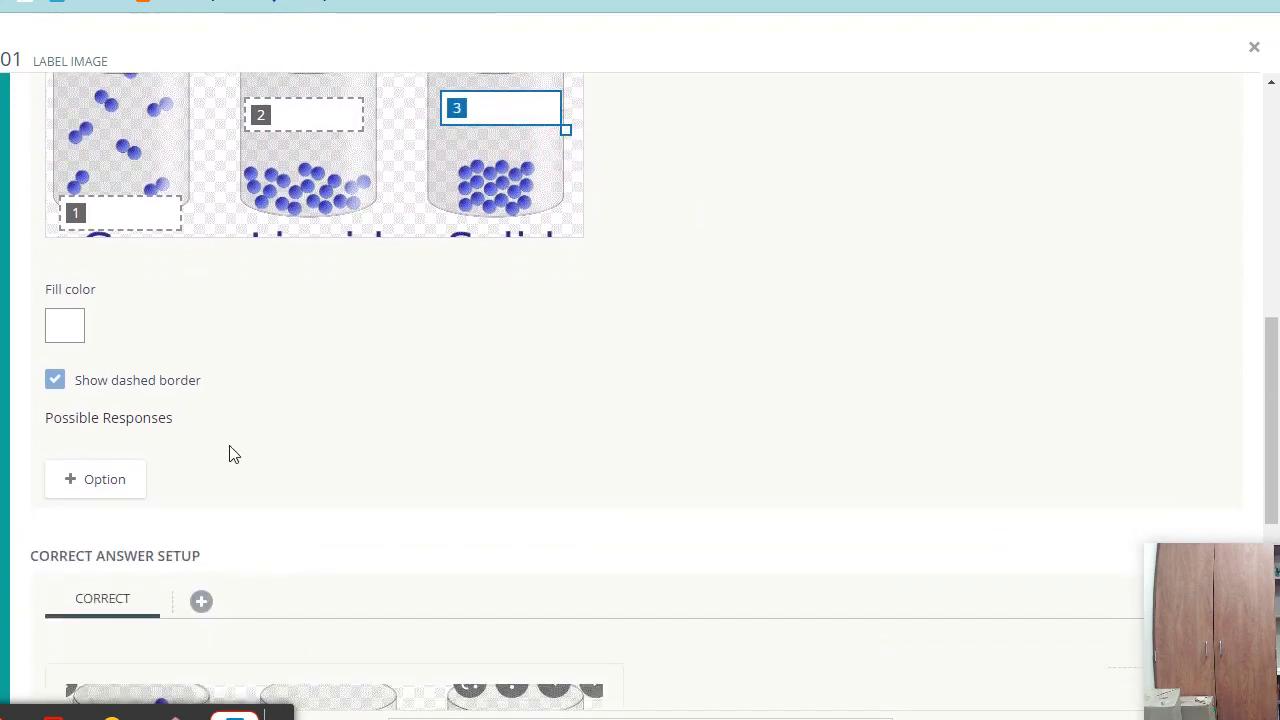
{"action": "scroll", "coordinate": [414, 366], "scroll_direction": "down", "scroll_amount": 2}
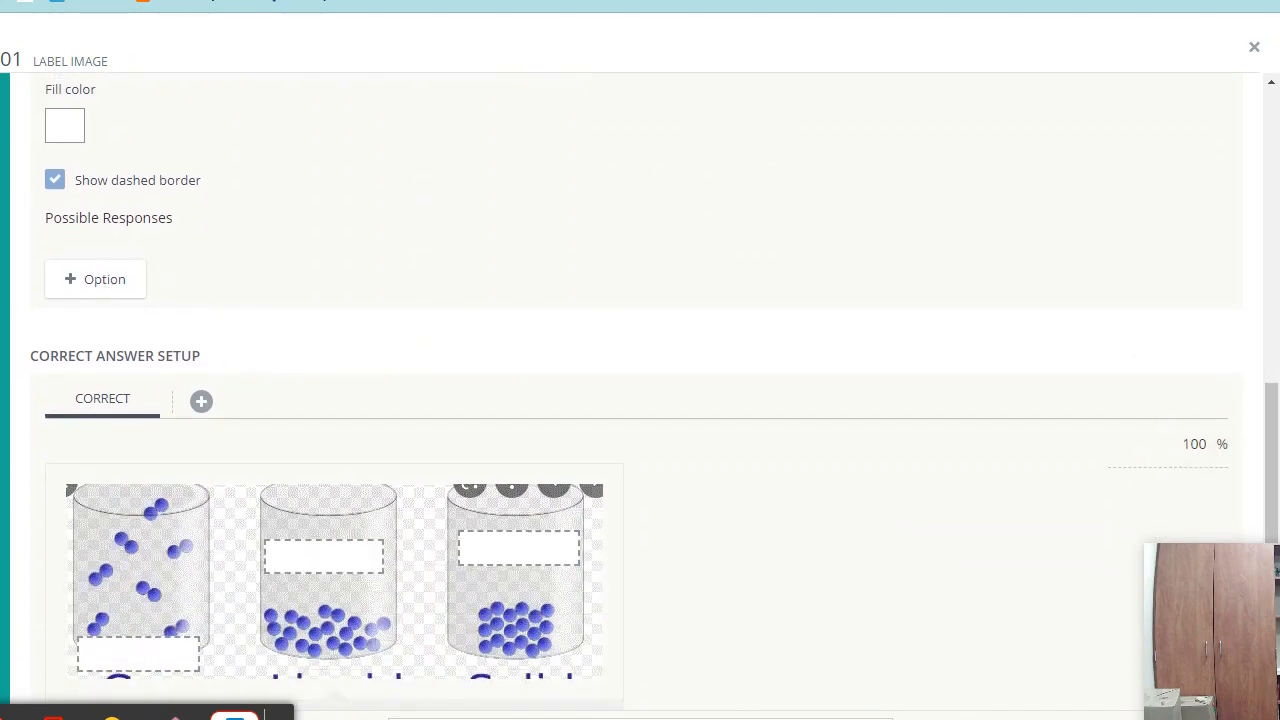
- Add the possible responses Solid, Liquid and Gas
{"action": "left_click", "coordinate": [98, 280]}
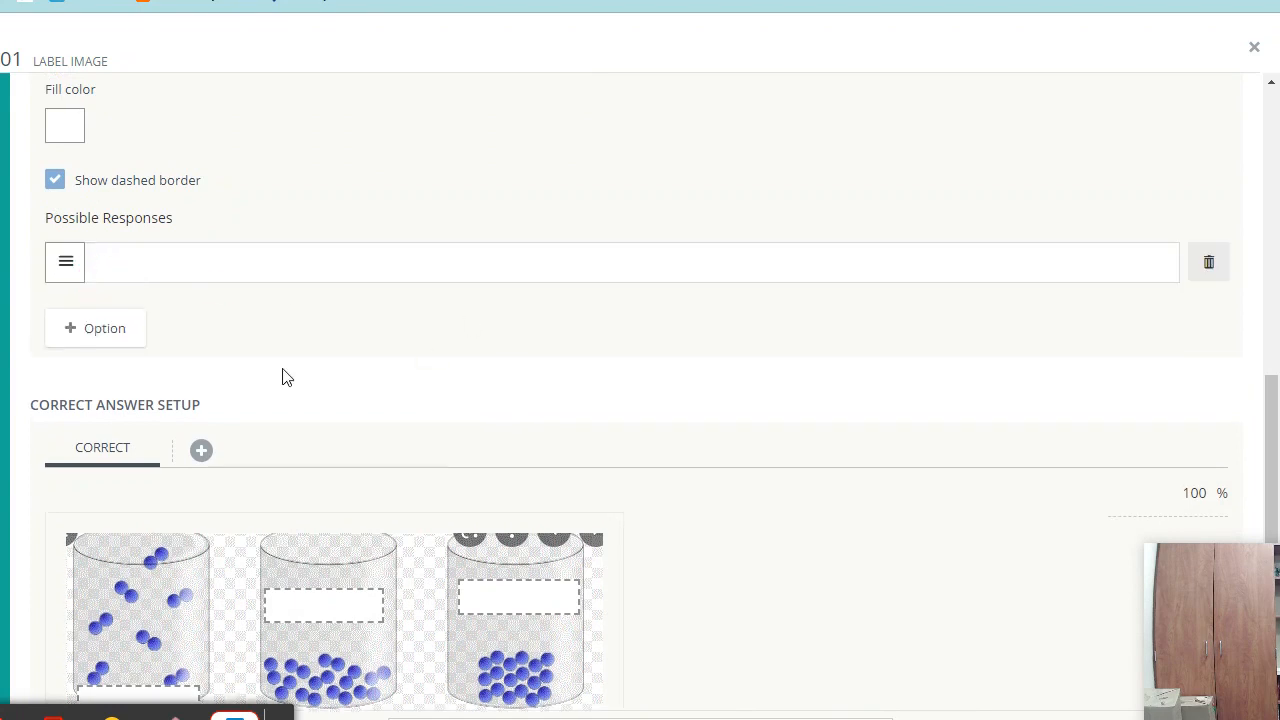
{"action": "left_click", "coordinate": [146, 263]}
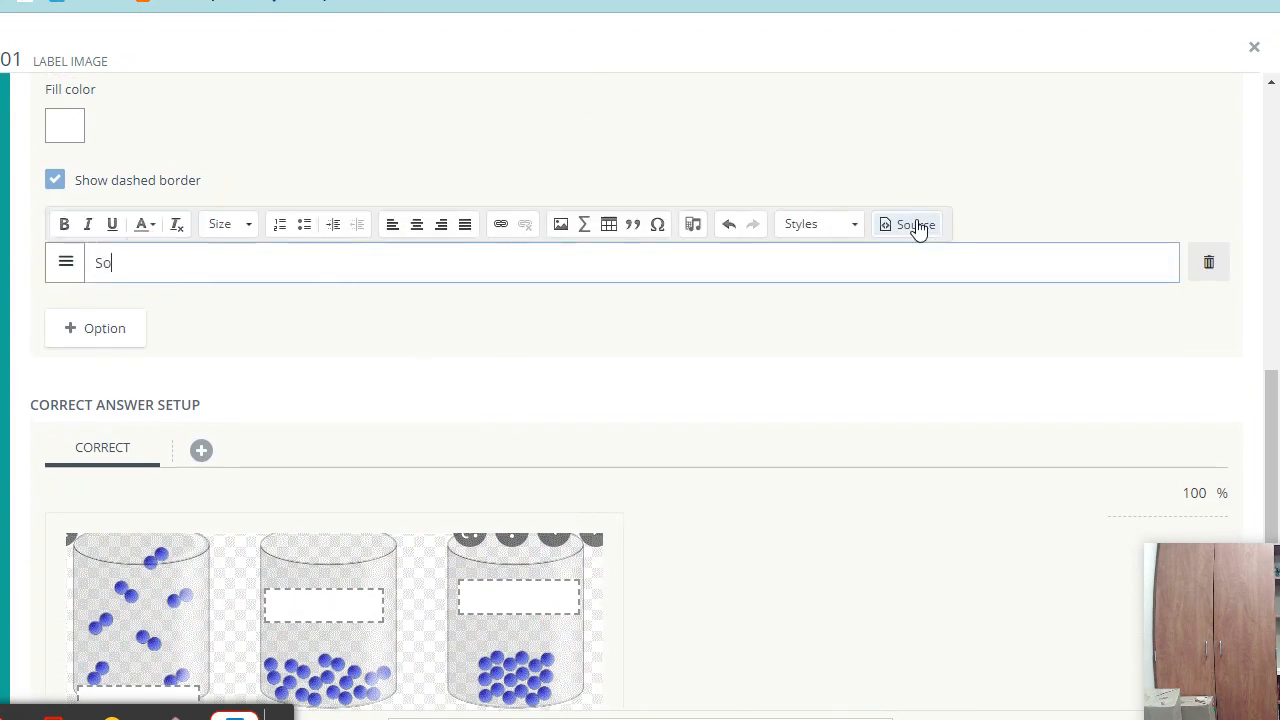
{"action": "type", "text": "Solid"}
{"action": "left_click", "coordinate": [114, 332]}
{"action": "left_click", "coordinate": [185, 313]}
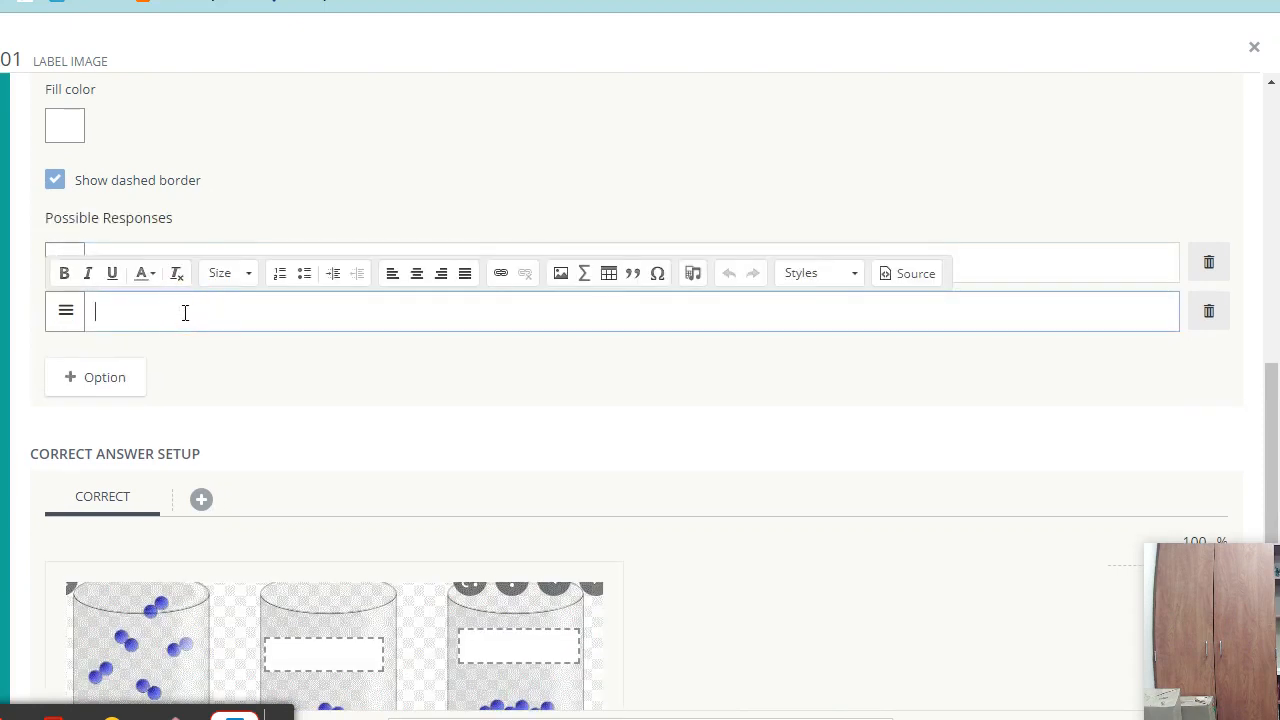
{"action": "type", "text": "Liquid"}
{"action": "left_click", "coordinate": [127, 379]}
{"action": "left_click", "coordinate": [301, 349]}
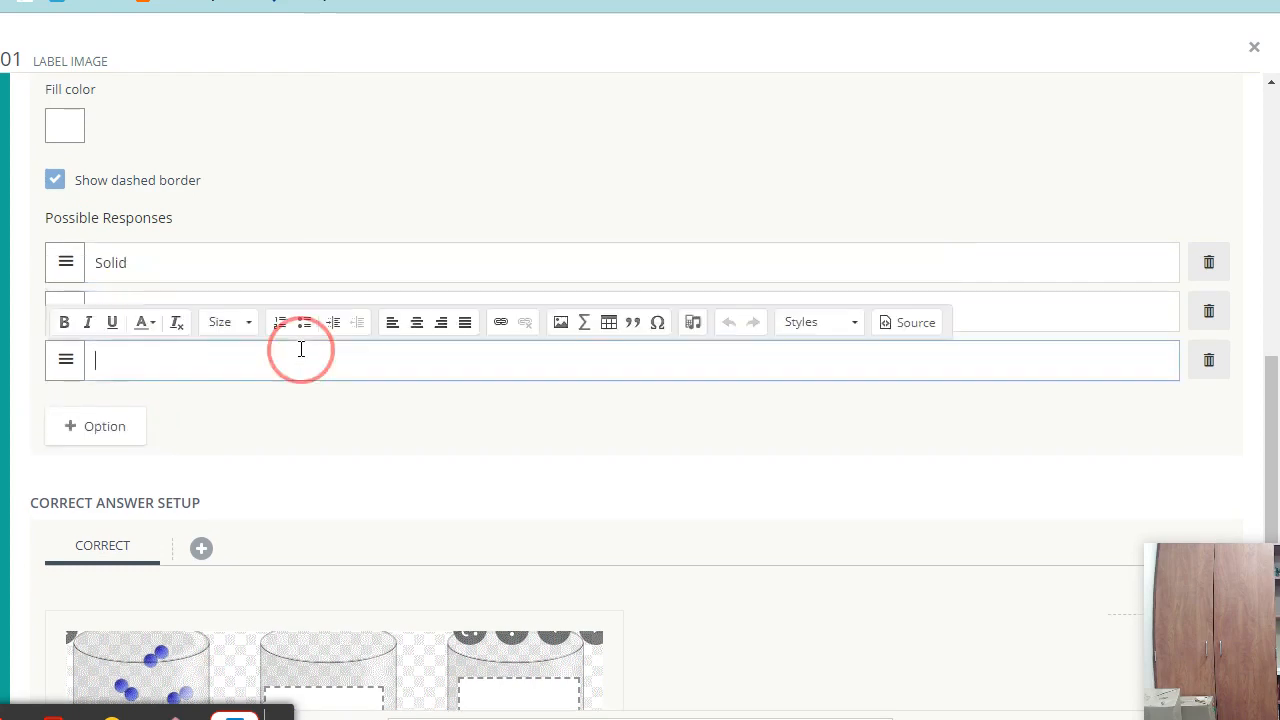
{"action": "left_click", "coordinate": [406, 478]}
- Set the correct answers: Gas in the left box, Liquid in the middle, Solid on the right
{"action": "scroll", "coordinate": [863, 520], "scroll_direction": "down", "scroll_amount": 5}
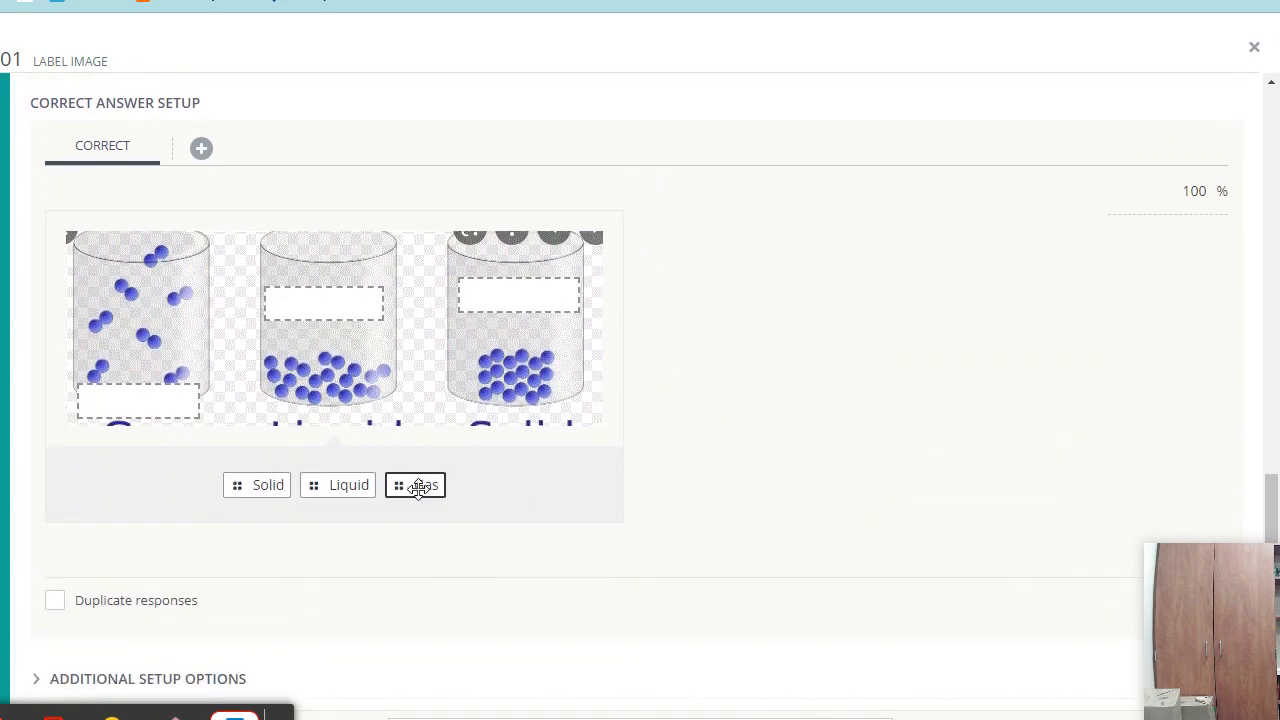
{"action": "left_click_drag", "start_coordinate": [412, 485], "coordinate": [116, 401]}
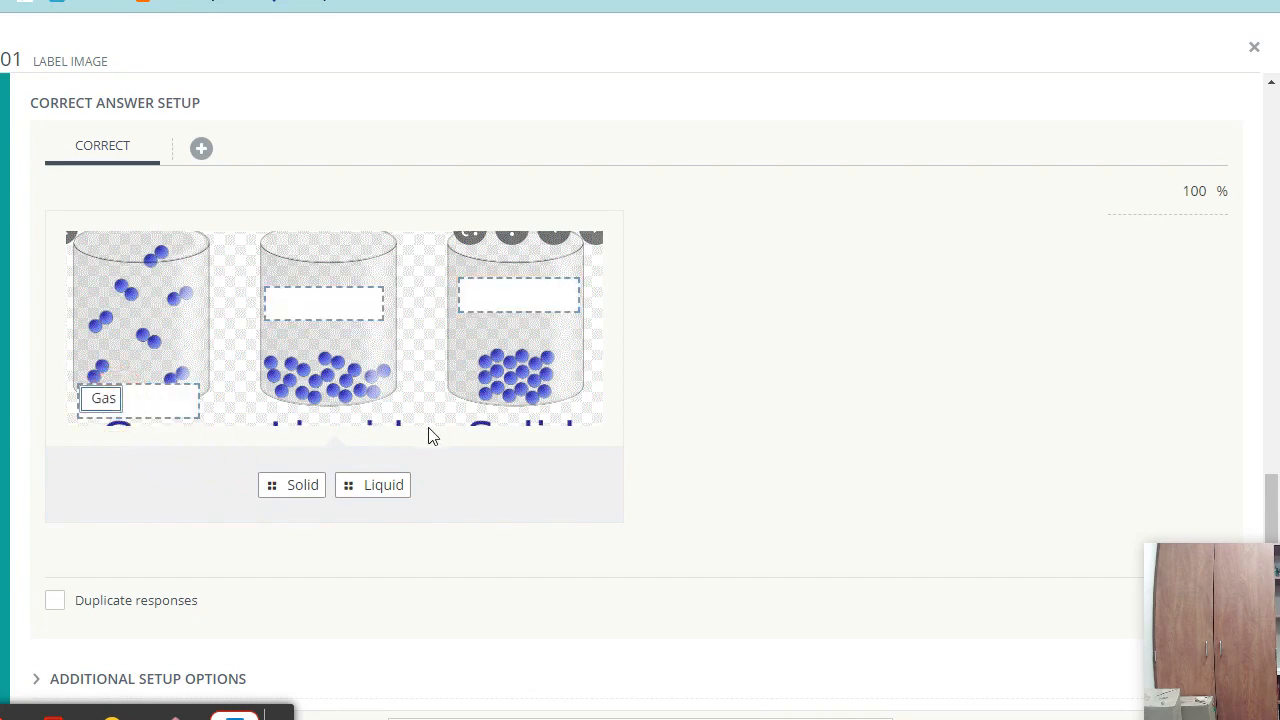
{"action": "left_click_drag", "start_coordinate": [384, 484], "coordinate": [338, 302]}
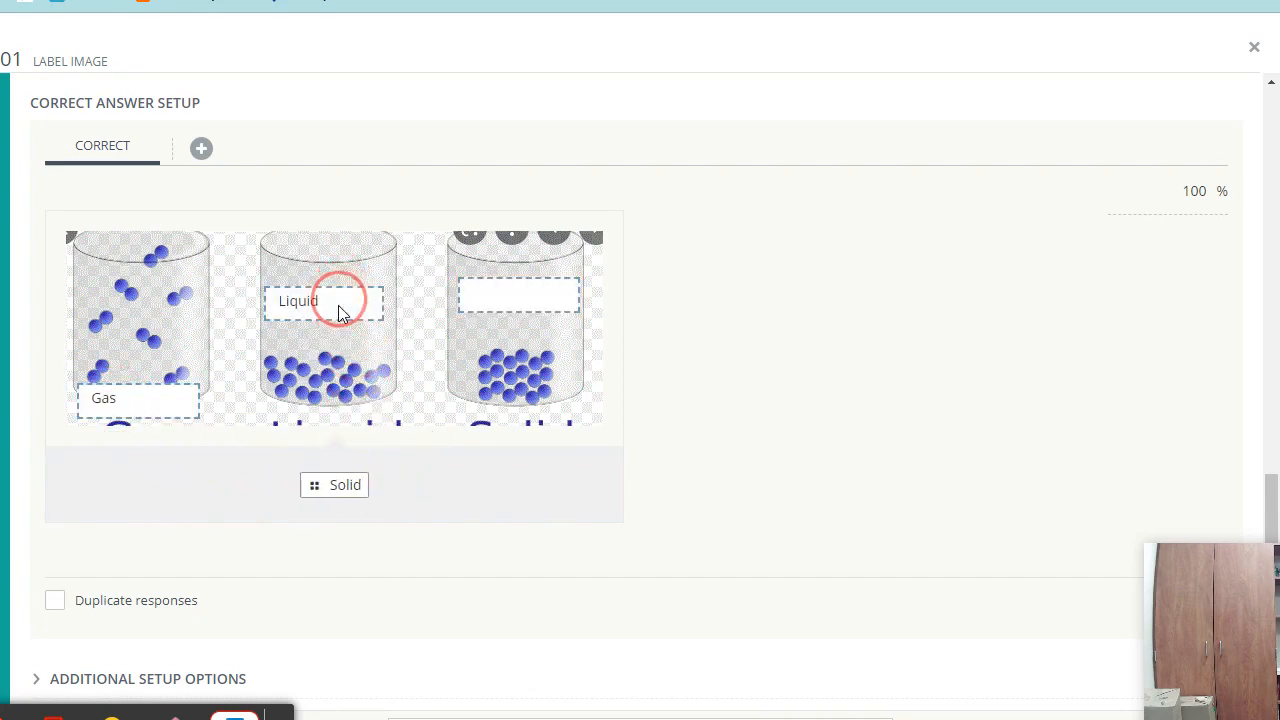
{"action": "left_click_drag", "start_coordinate": [339, 485], "coordinate": [498, 292]}
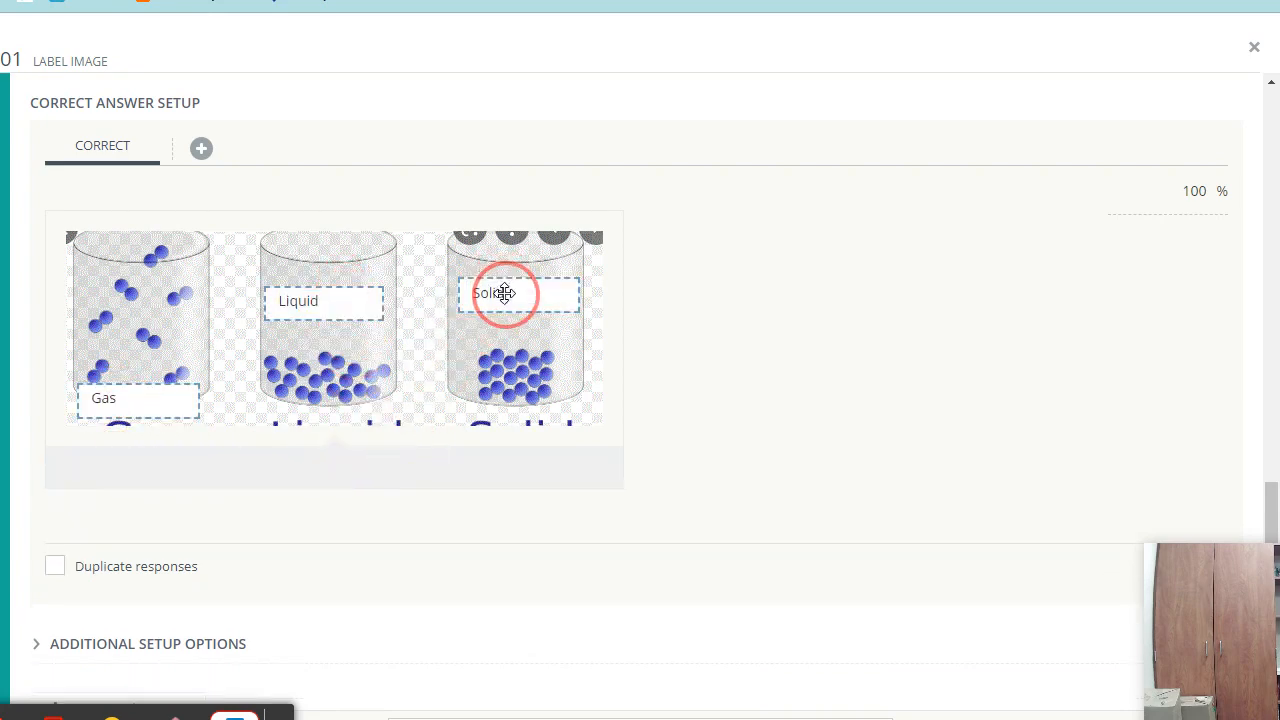
{"action": "scroll", "coordinate": [891, 286], "scroll_direction": "down", "scroll_amount": 1}
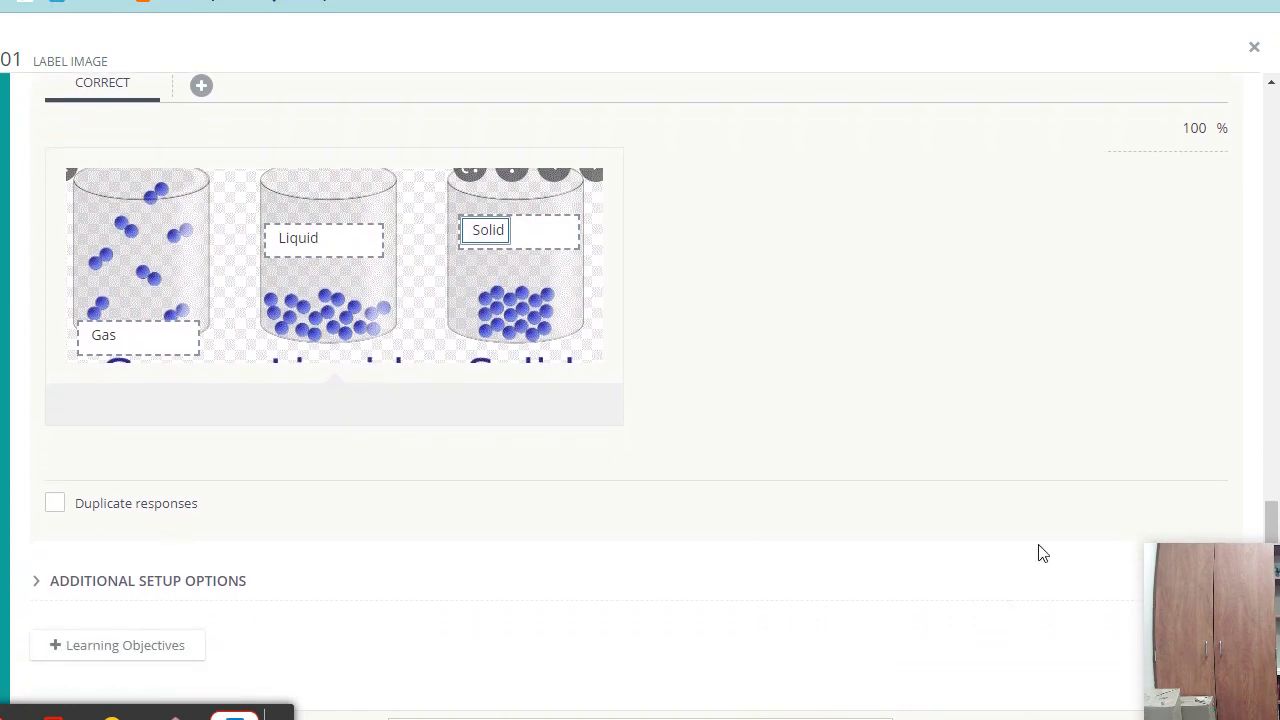
{"action": "left_click", "coordinate": [106, 656]}
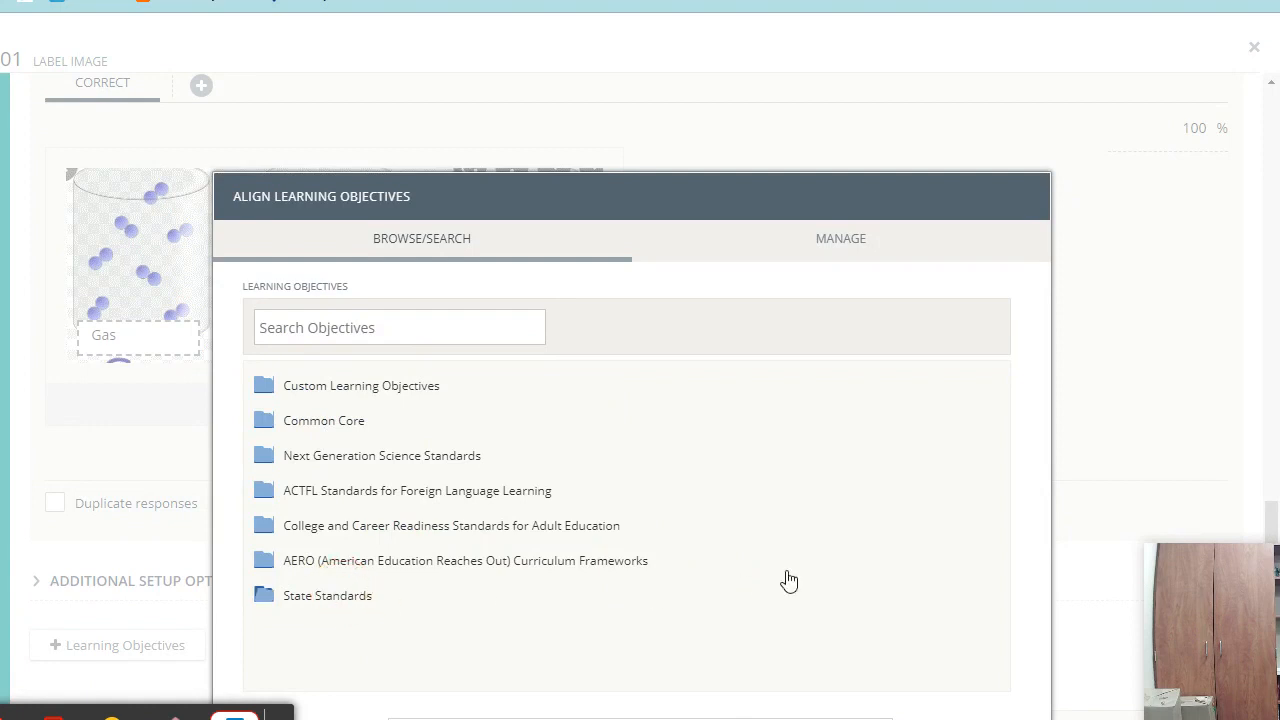
- Browse State Standards > Texas > Essential Knowledge and Skills > Science (2017) in the objectives list
{"action": "left_click", "coordinate": [330, 596]}
{"action": "left_click", "coordinate": [338, 628]}
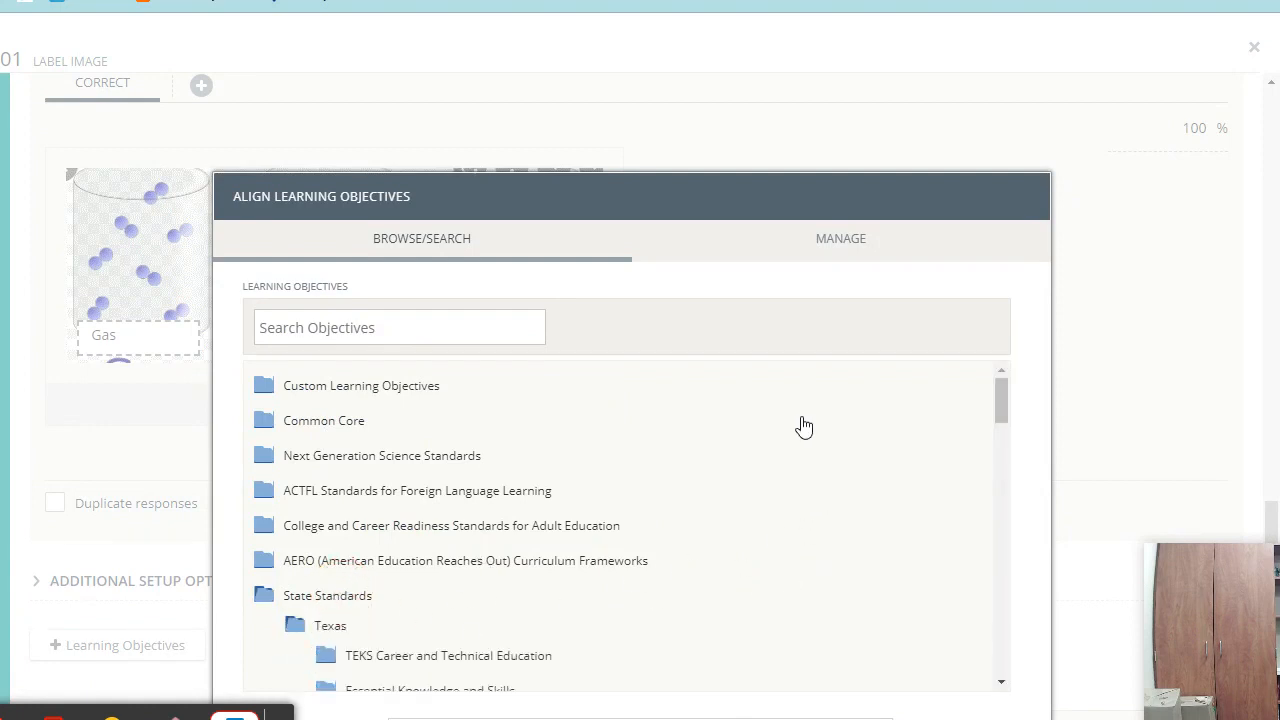
{"action": "scroll", "coordinate": [735, 485], "scroll_direction": "down", "scroll_amount": 2}
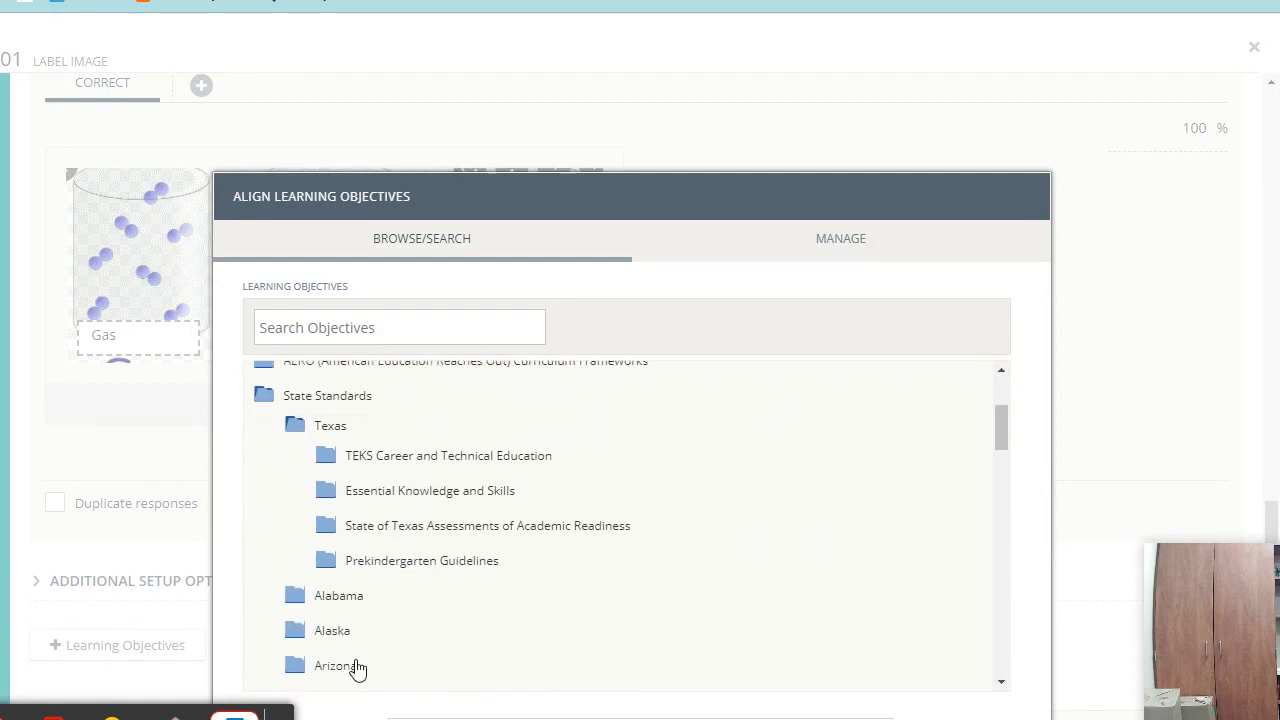
{"action": "left_click", "coordinate": [502, 491]}
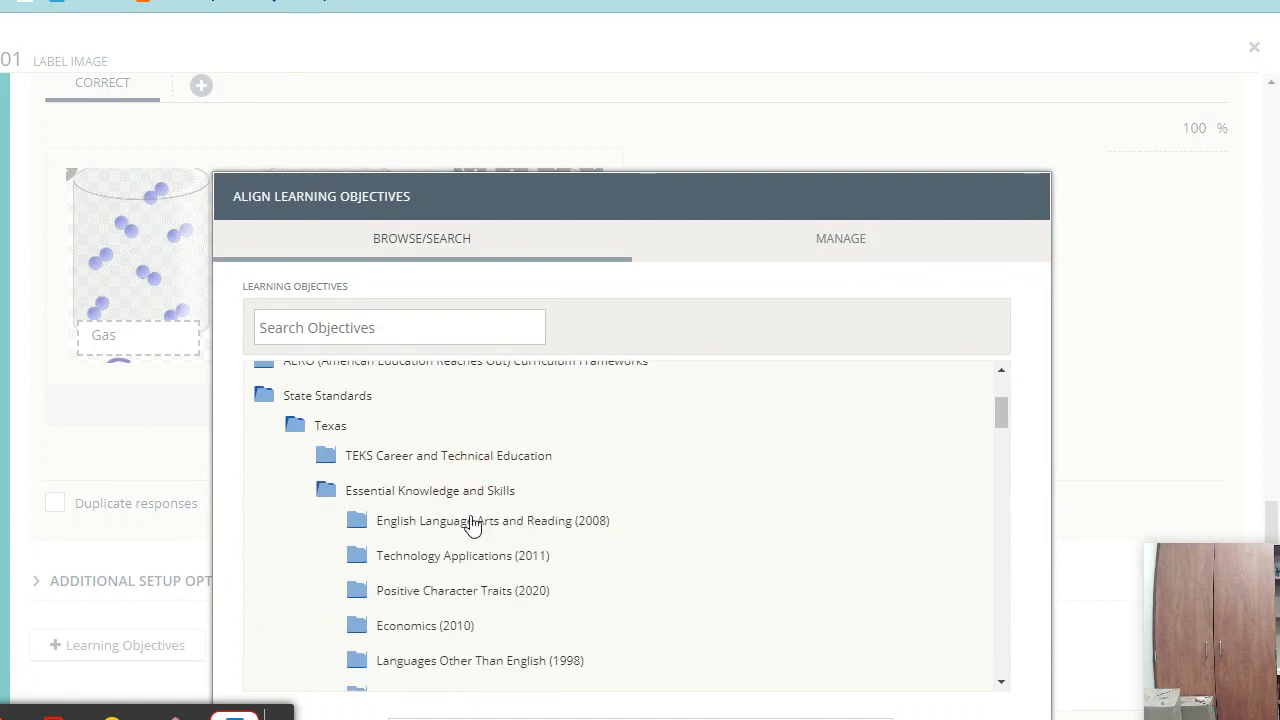
{"action": "scroll", "coordinate": [723, 489], "scroll_direction": "down", "scroll_amount": 3}
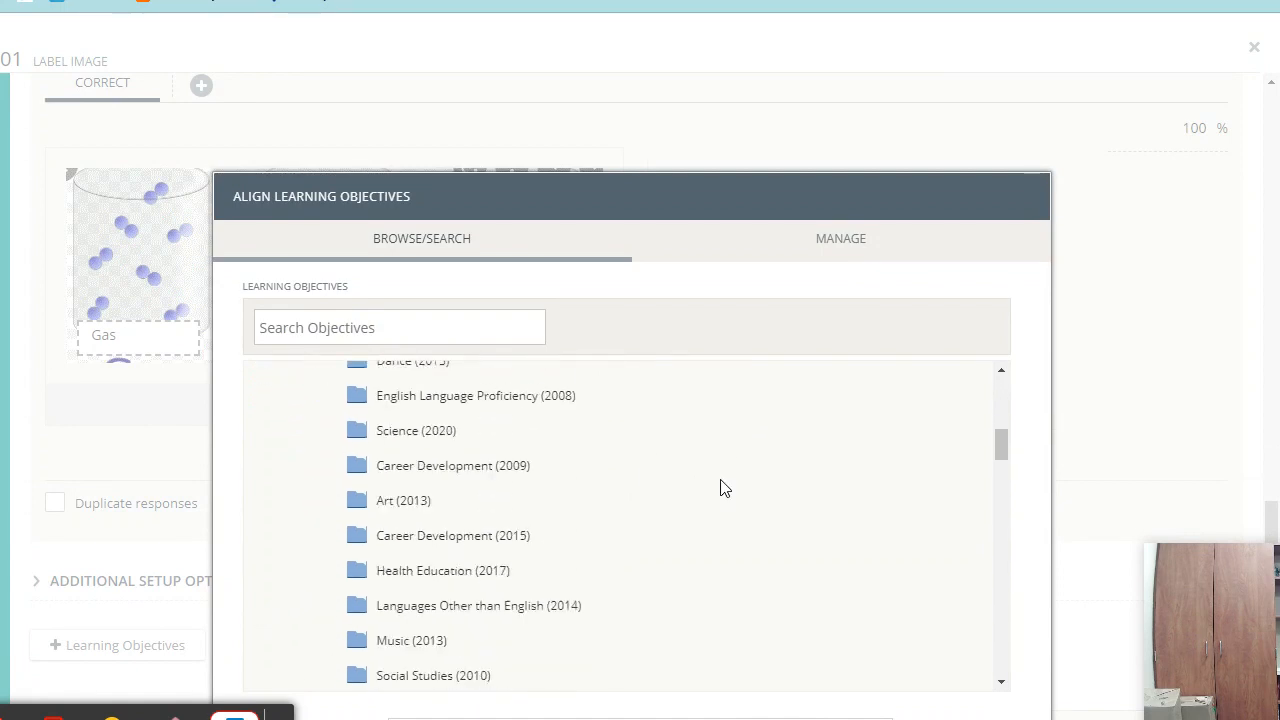
{"action": "scroll", "coordinate": [723, 488], "scroll_direction": "down", "scroll_amount": 3}
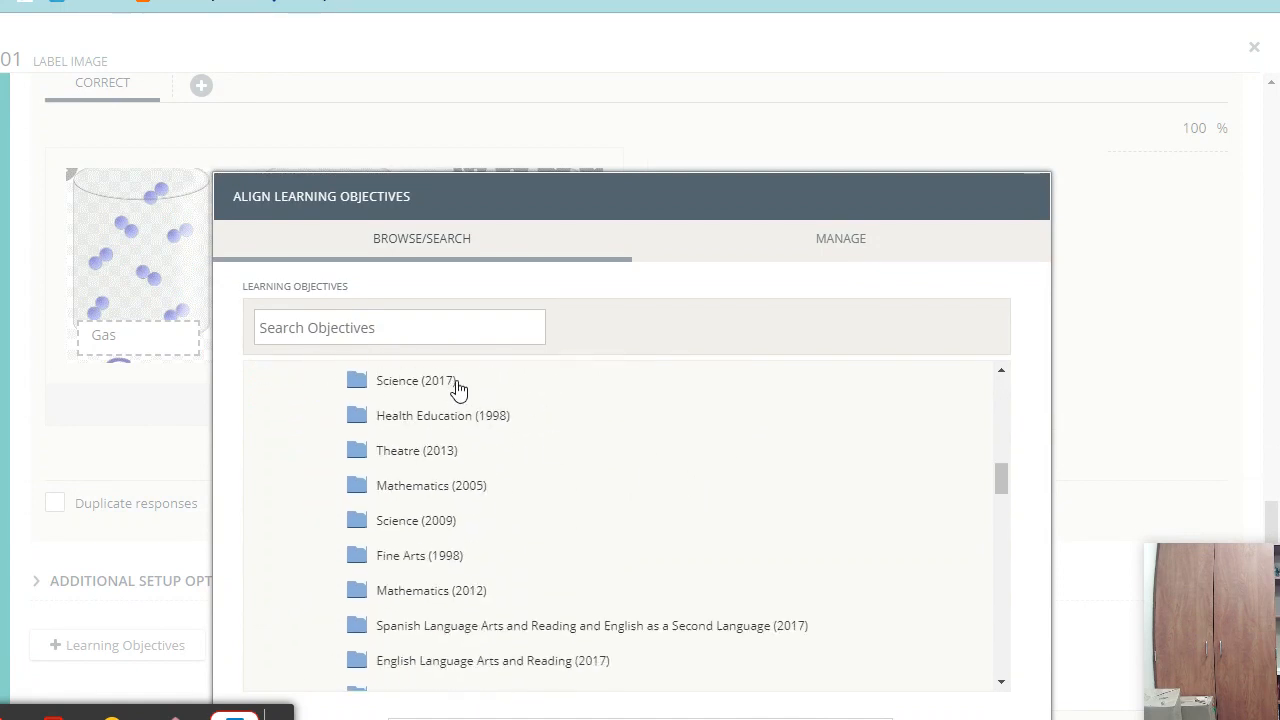
{"action": "left_click", "coordinate": [430, 383]}
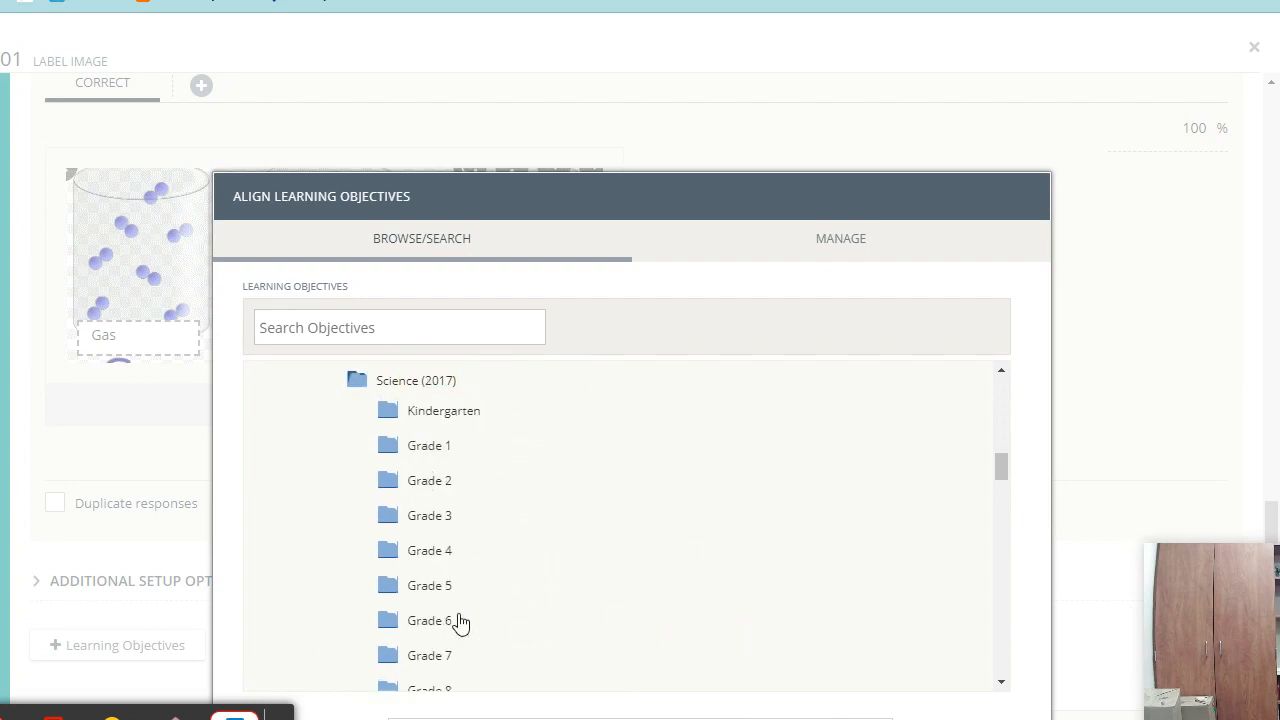
- Select objective SCI.9-12.P.3.B under Physics and confirm the alignment
{"action": "scroll", "coordinate": [551, 594], "scroll_direction": "down", "scroll_amount": 3}
{"action": "scroll", "coordinate": [477, 557], "scroll_direction": "up", "scroll_amount": 1}
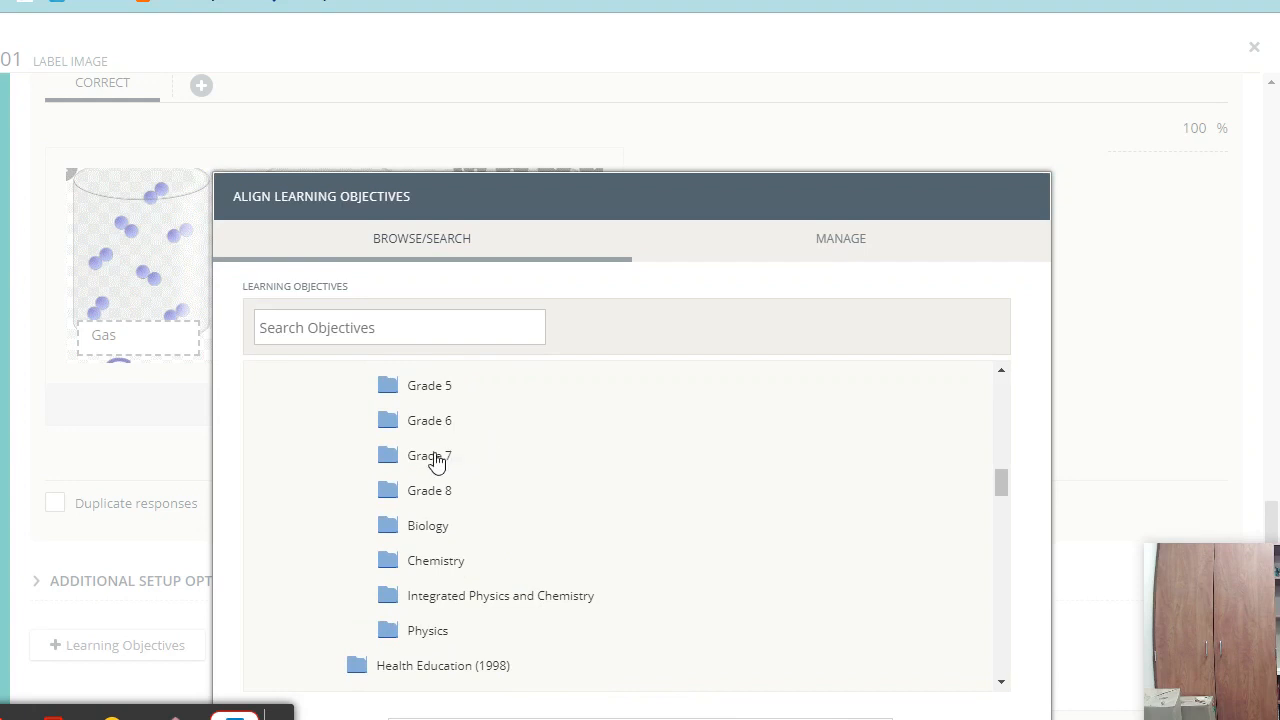
{"action": "left_click", "coordinate": [438, 632]}
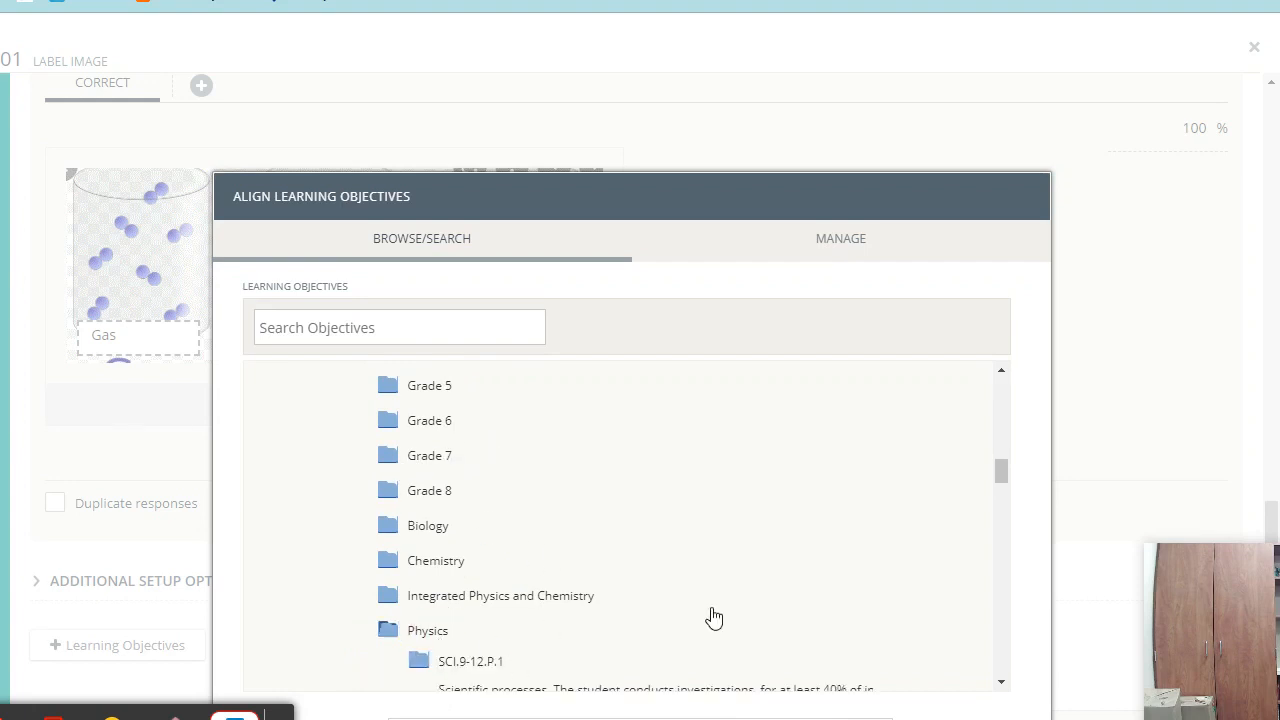
{"action": "scroll", "coordinate": [674, 583], "scroll_direction": "down", "scroll_amount": 3}
{"action": "left_click", "coordinate": [486, 477]}
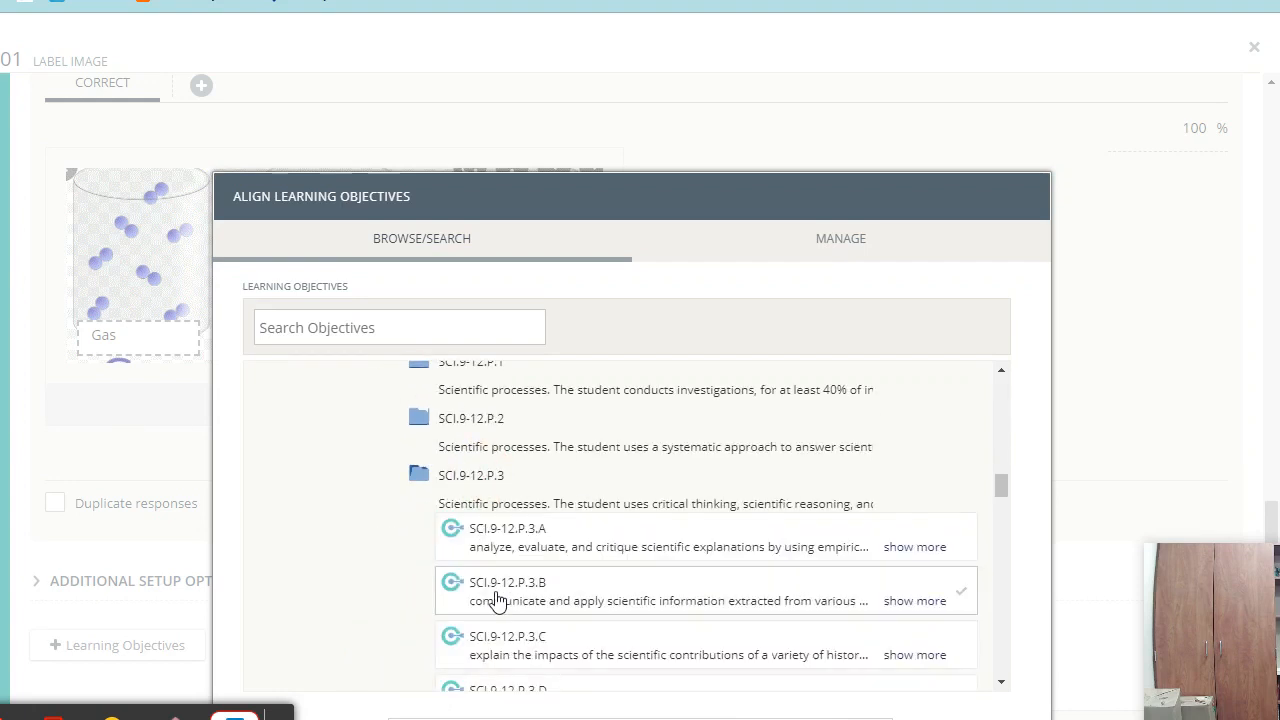
{"action": "left_click", "coordinate": [567, 593]}
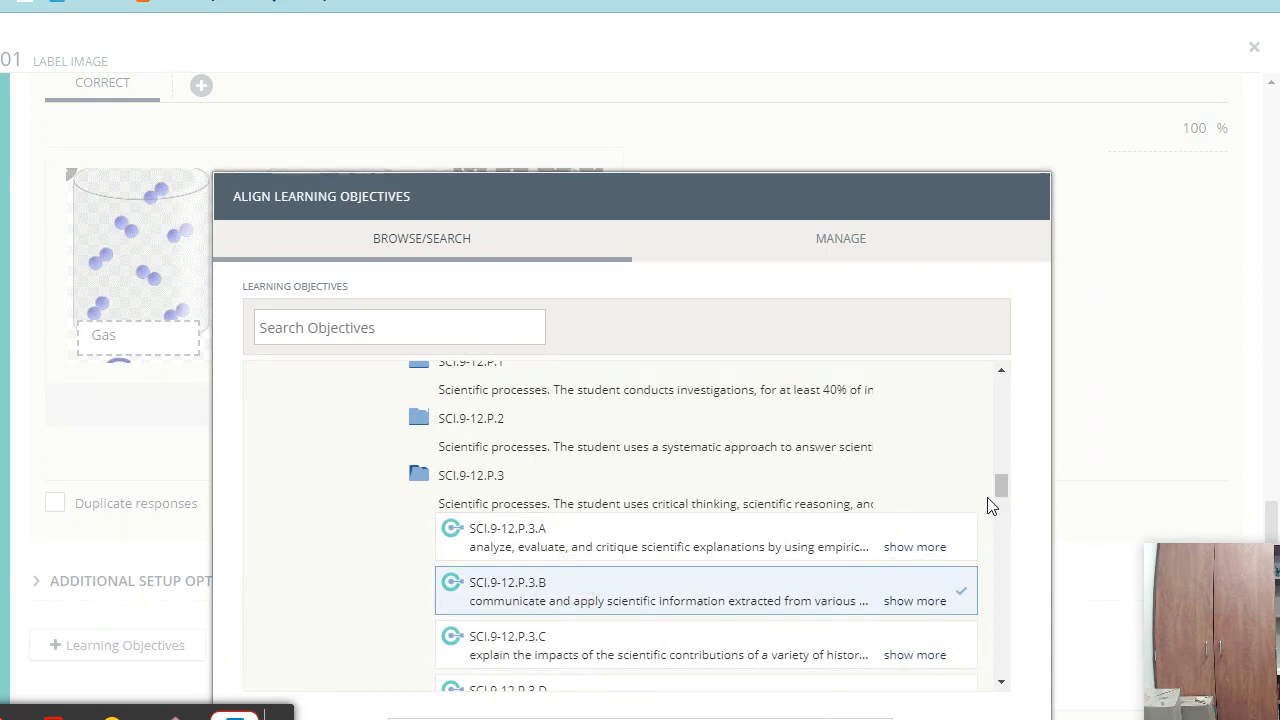
{"action": "scroll", "coordinate": [1030, 523], "scroll_direction": "down", "scroll_amount": 1}
{"action": "left_click", "coordinate": [985, 708]}
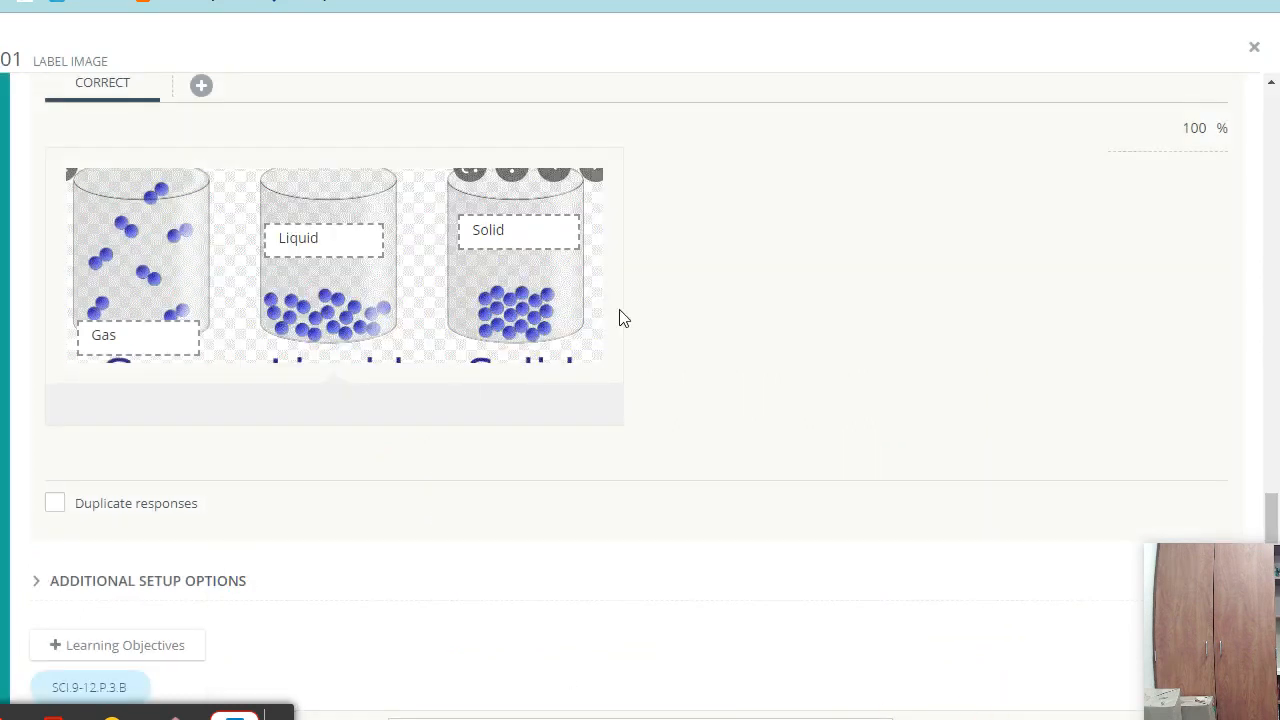
{"action": "scroll", "coordinate": [575, 534], "scroll_direction": "down", "scroll_amount": 1}
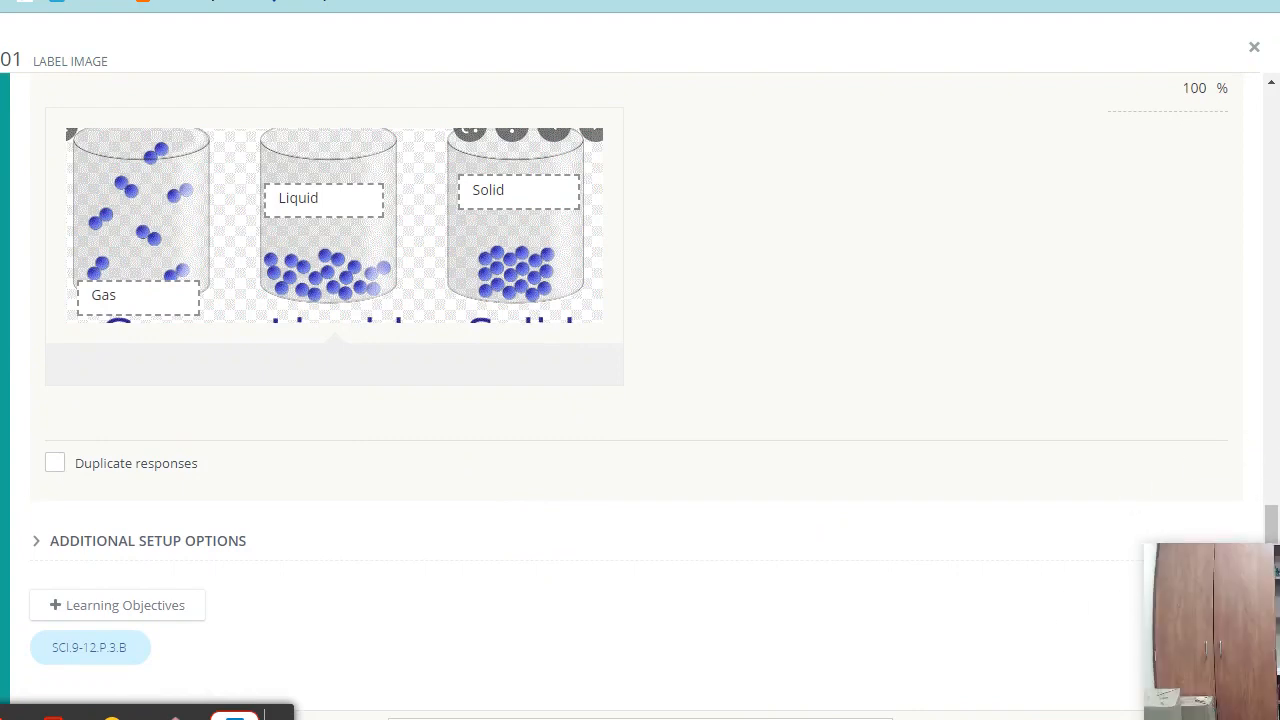
- Save the Label Image question and start a new student preview attempt
{"action": "left_click", "coordinate": [1100, 716]}
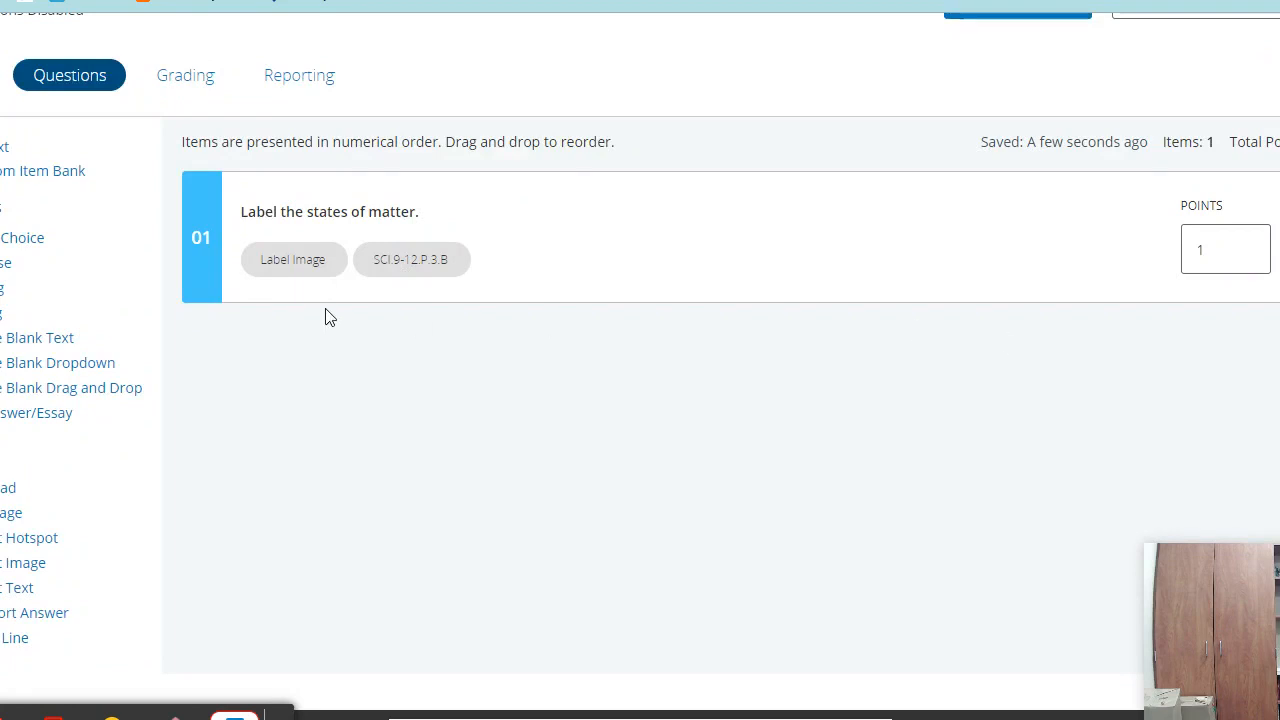
{"action": "scroll", "coordinate": [823, 371], "scroll_direction": "up", "scroll_amount": 2}
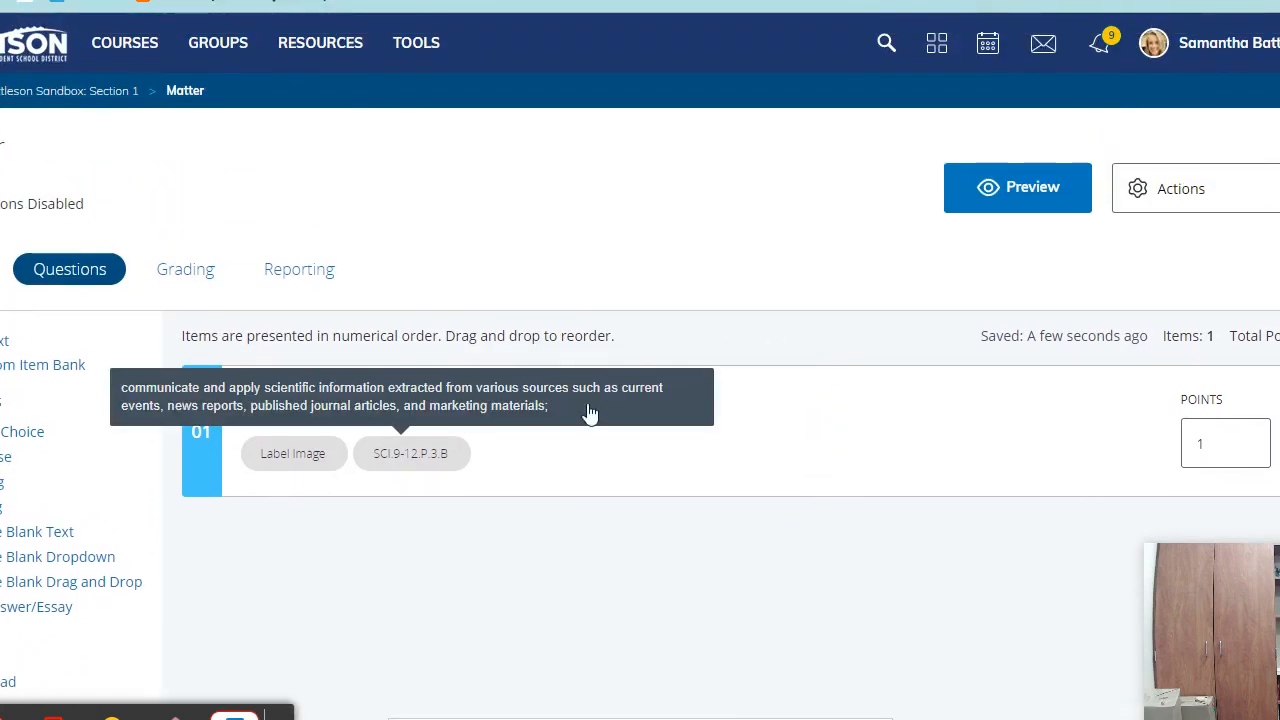
{"action": "left_click", "coordinate": [1019, 204]}
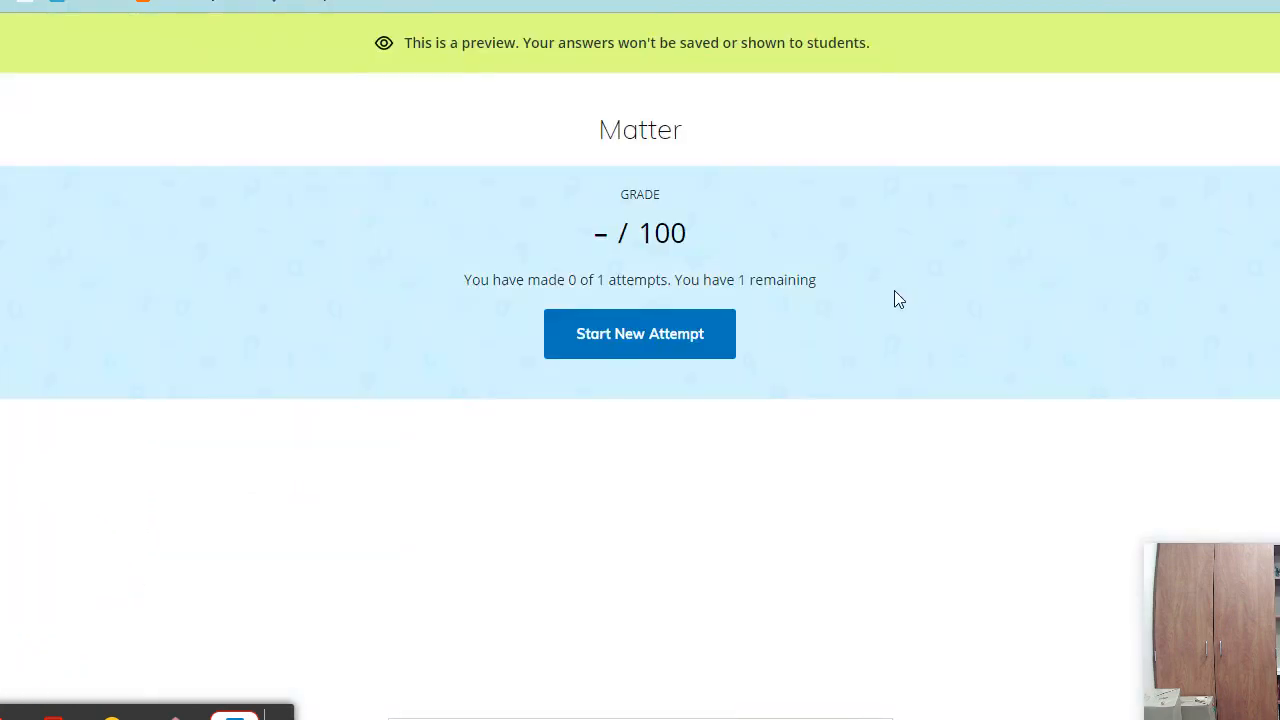
{"action": "left_click", "coordinate": [666, 342]}
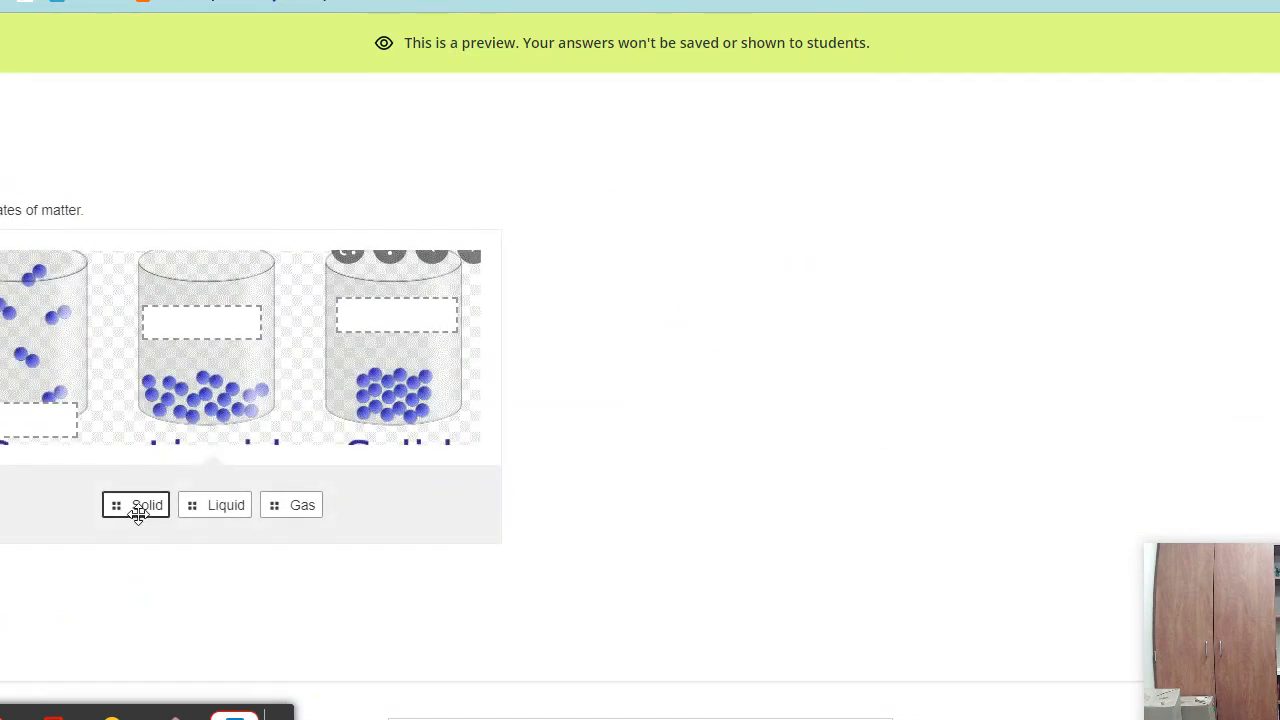
- In the preview, place Solid on the right, Liquid middle, Gas left cylinder, then exit
{"action": "left_click_drag", "start_coordinate": [138, 512], "coordinate": [403, 330]}
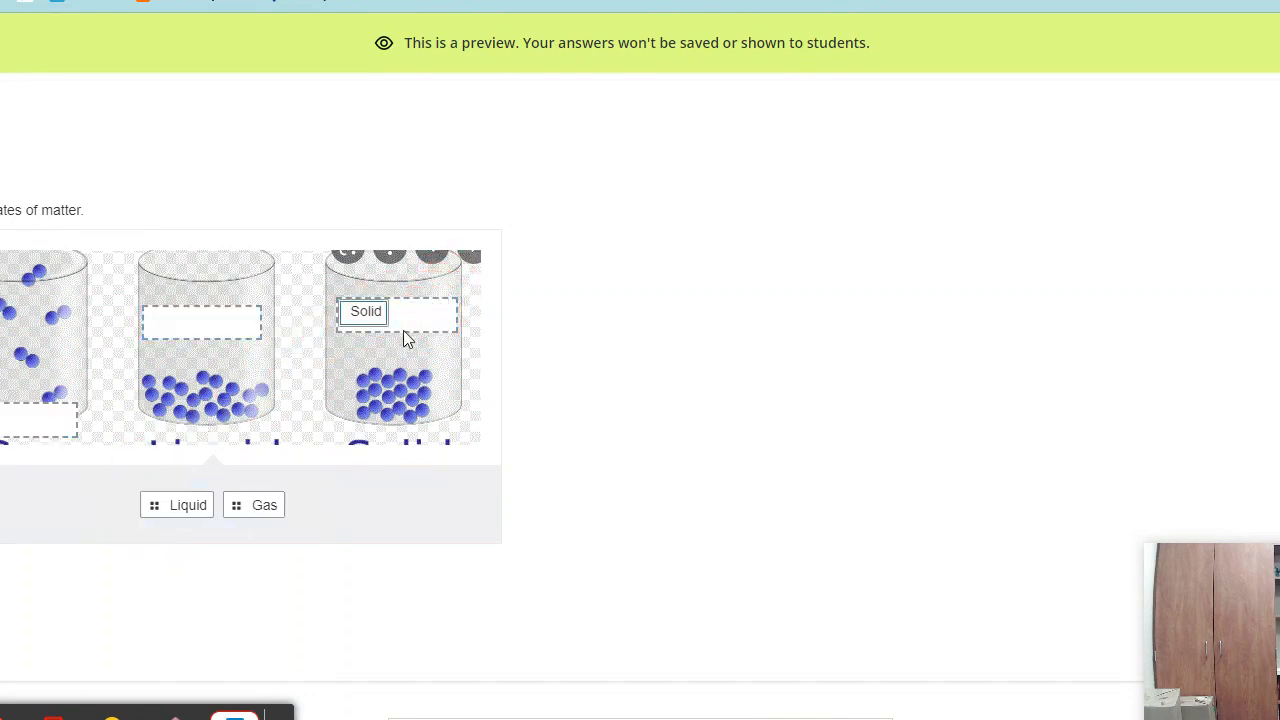
{"action": "left_click_drag", "start_coordinate": [192, 504], "coordinate": [210, 322]}
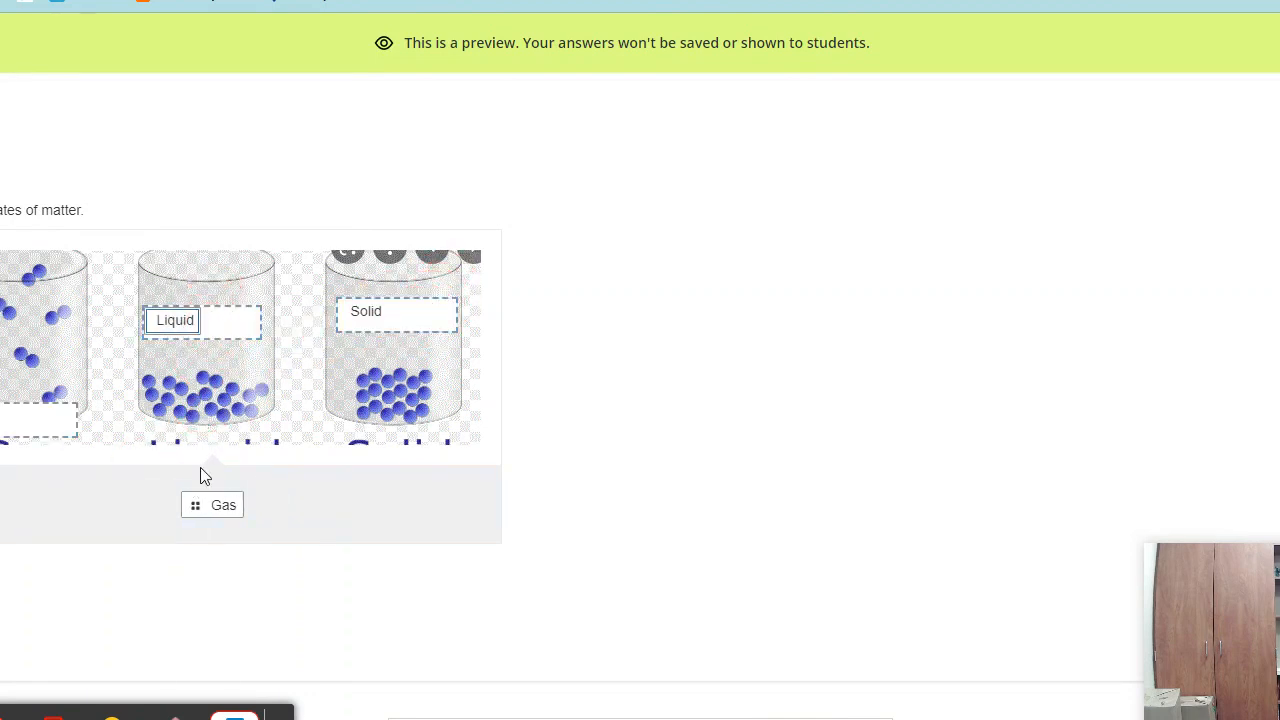
{"action": "left_click_drag", "start_coordinate": [214, 505], "coordinate": [16, 421]}
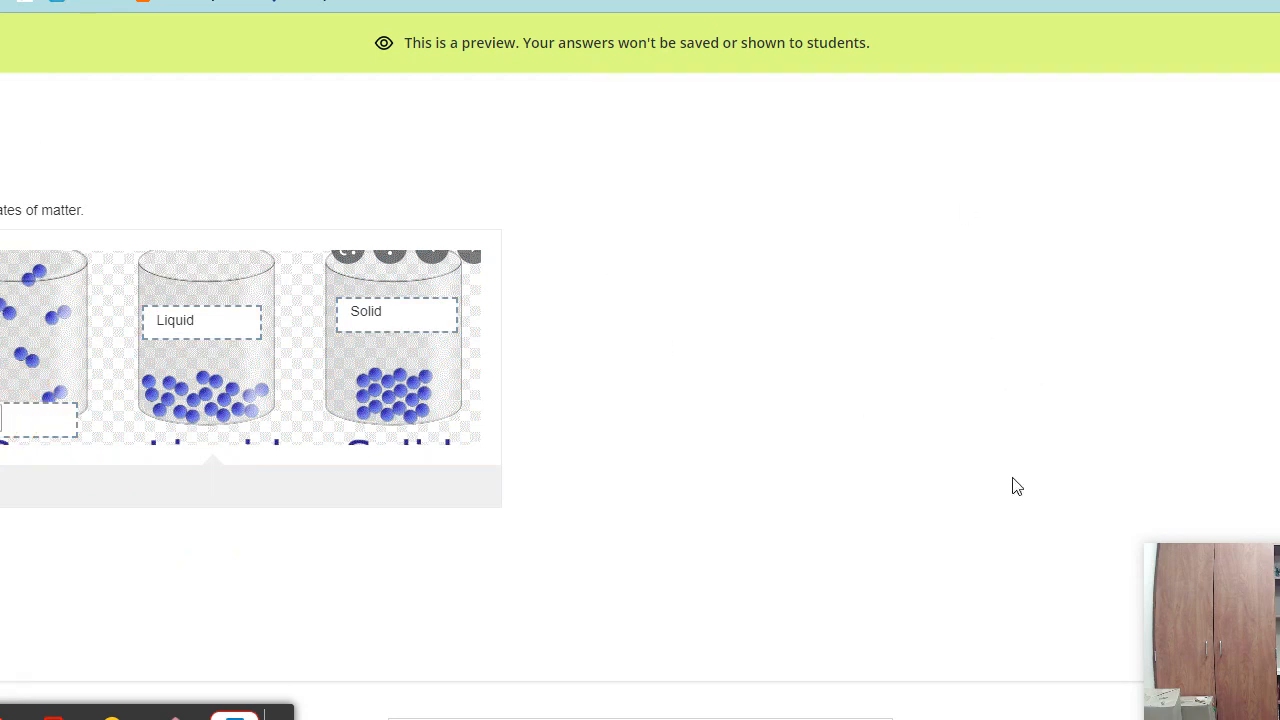
{"action": "left_click", "coordinate": [1200, 705]}
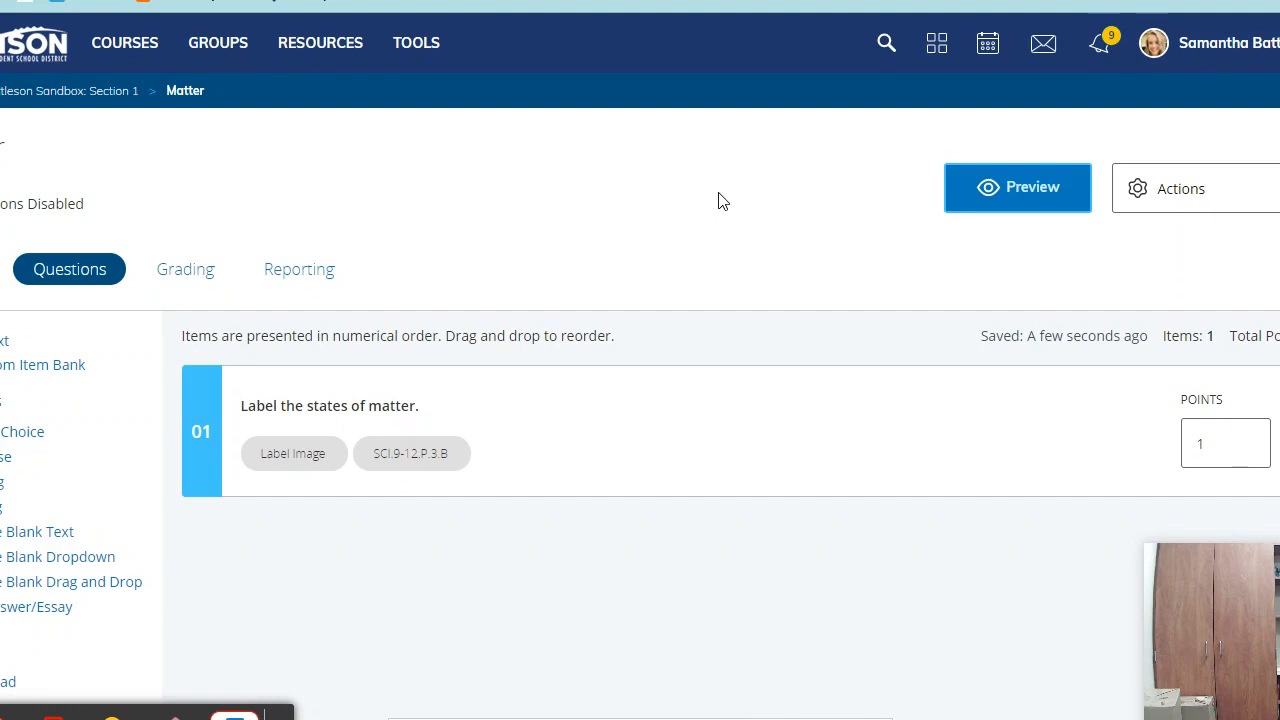
{"action": "scroll", "coordinate": [369, 257], "scroll_direction": "down", "scroll_amount": 2}
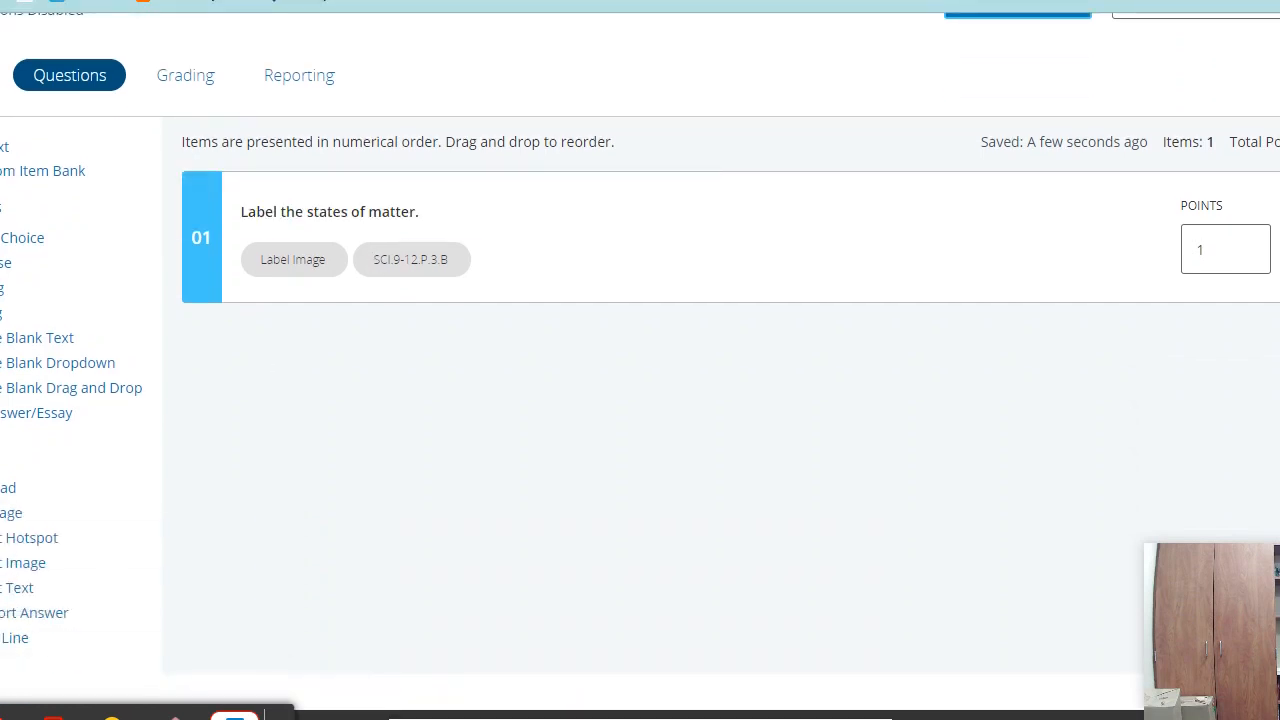
- Create a Chart question titled Apples with max Y-axis value 10 and X-axis title Person
{"action": "left_click", "coordinate": [2, 462]}
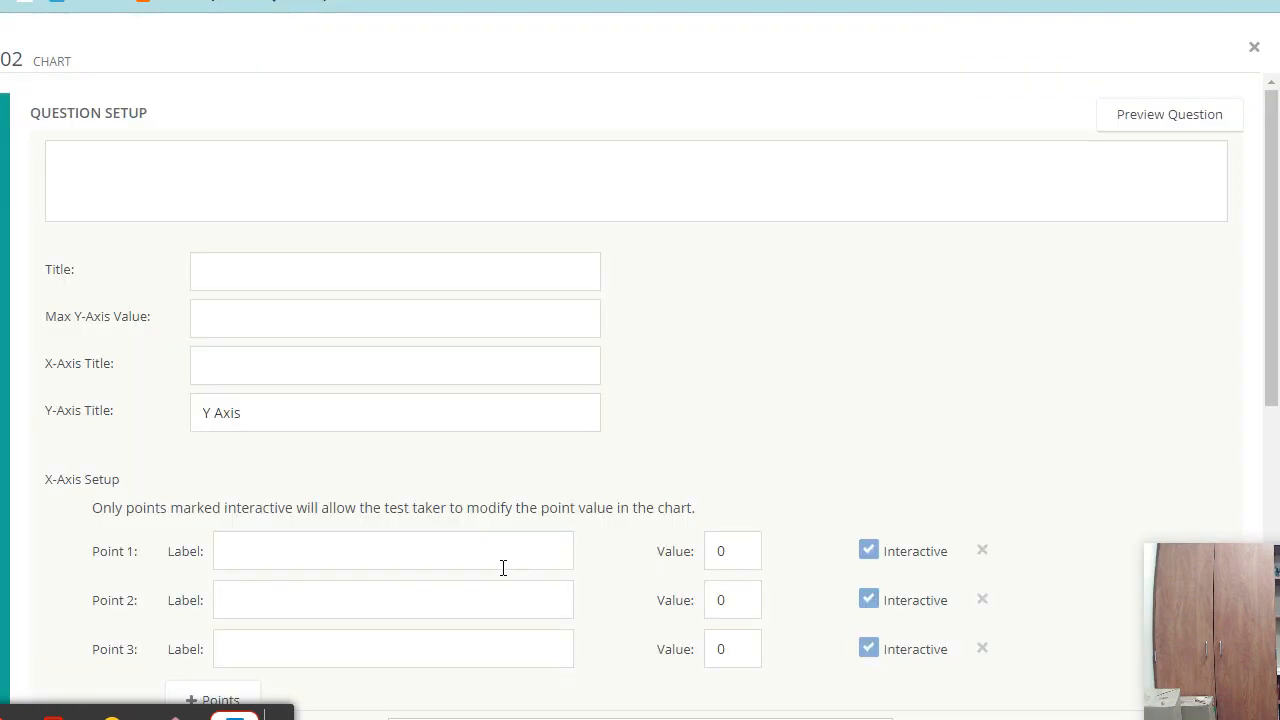
{"action": "scroll", "coordinate": [900, 345], "scroll_direction": "down", "scroll_amount": 3}
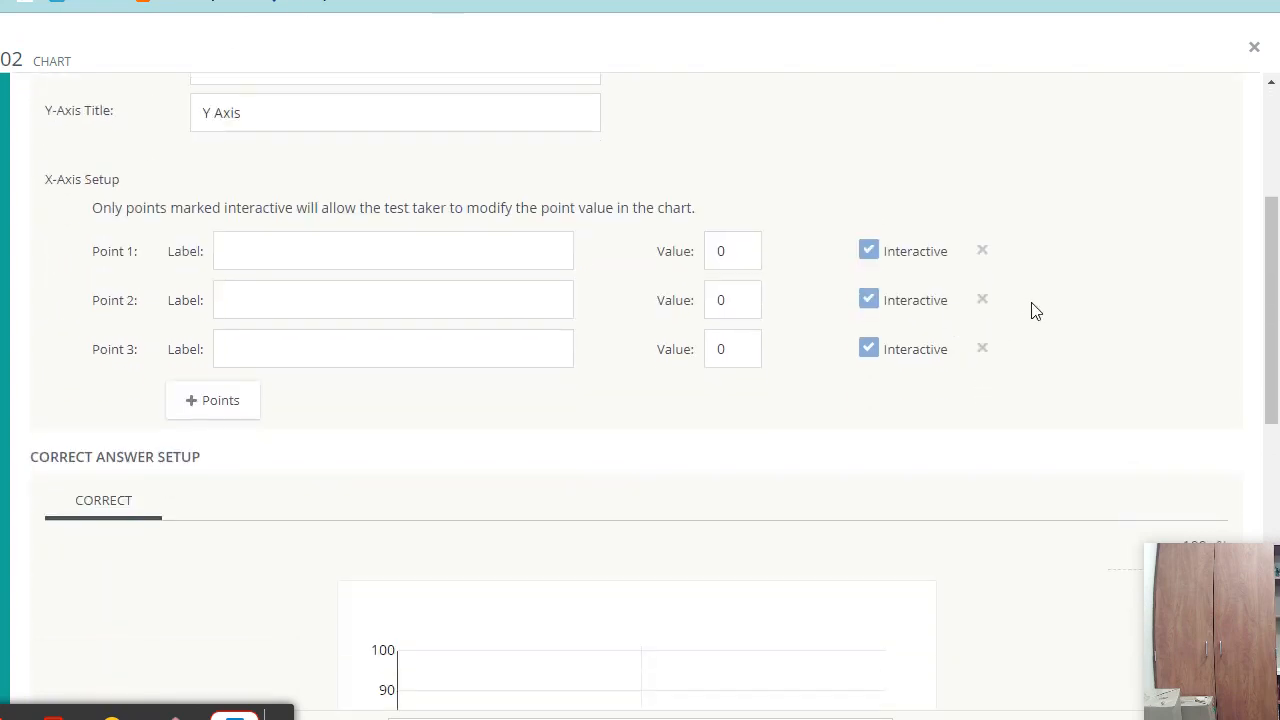
{"action": "scroll", "coordinate": [1034, 310], "scroll_direction": "up", "scroll_amount": 2}
{"action": "scroll", "coordinate": [1035, 312], "scroll_direction": "up", "scroll_amount": 1}
{"action": "scroll", "coordinate": [1035, 312], "scroll_direction": "down", "scroll_amount": 1}
{"action": "scroll", "coordinate": [1034, 312], "scroll_direction": "up", "scroll_amount": 1}
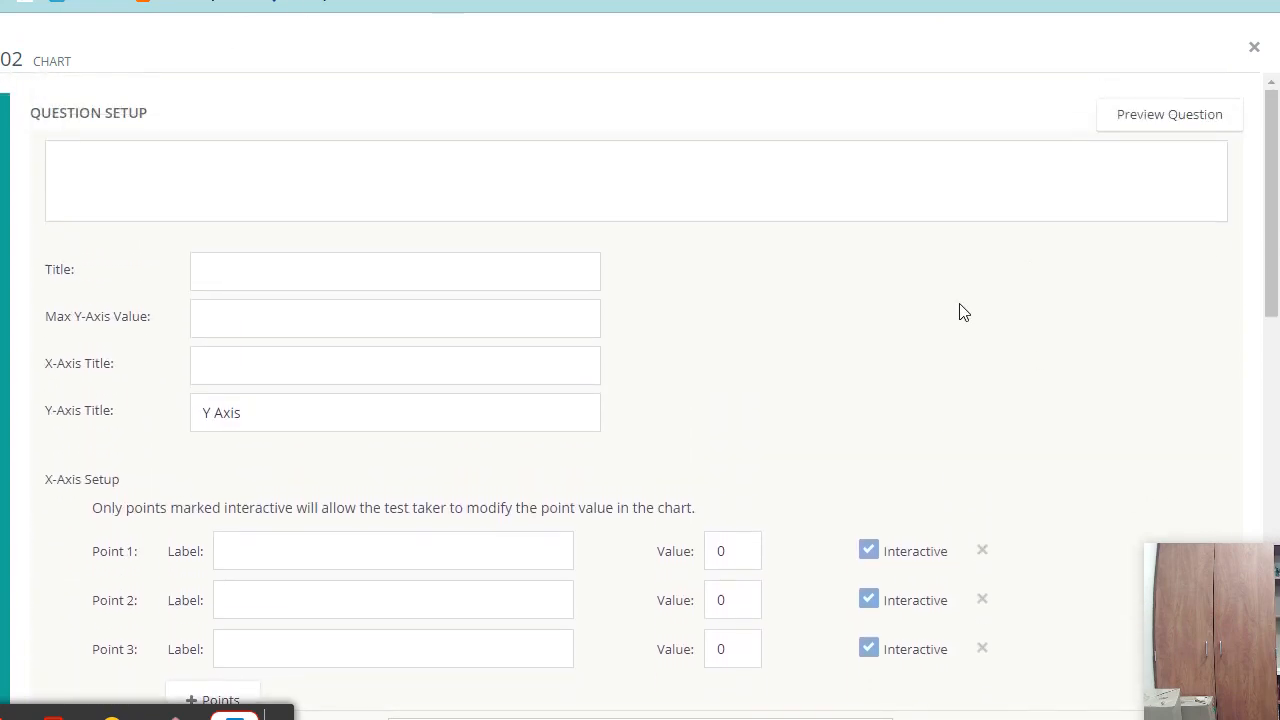
{"action": "left_click", "coordinate": [277, 284]}
{"action": "type", "text": "Apples"}
{"action": "left_click", "coordinate": [213, 322]}
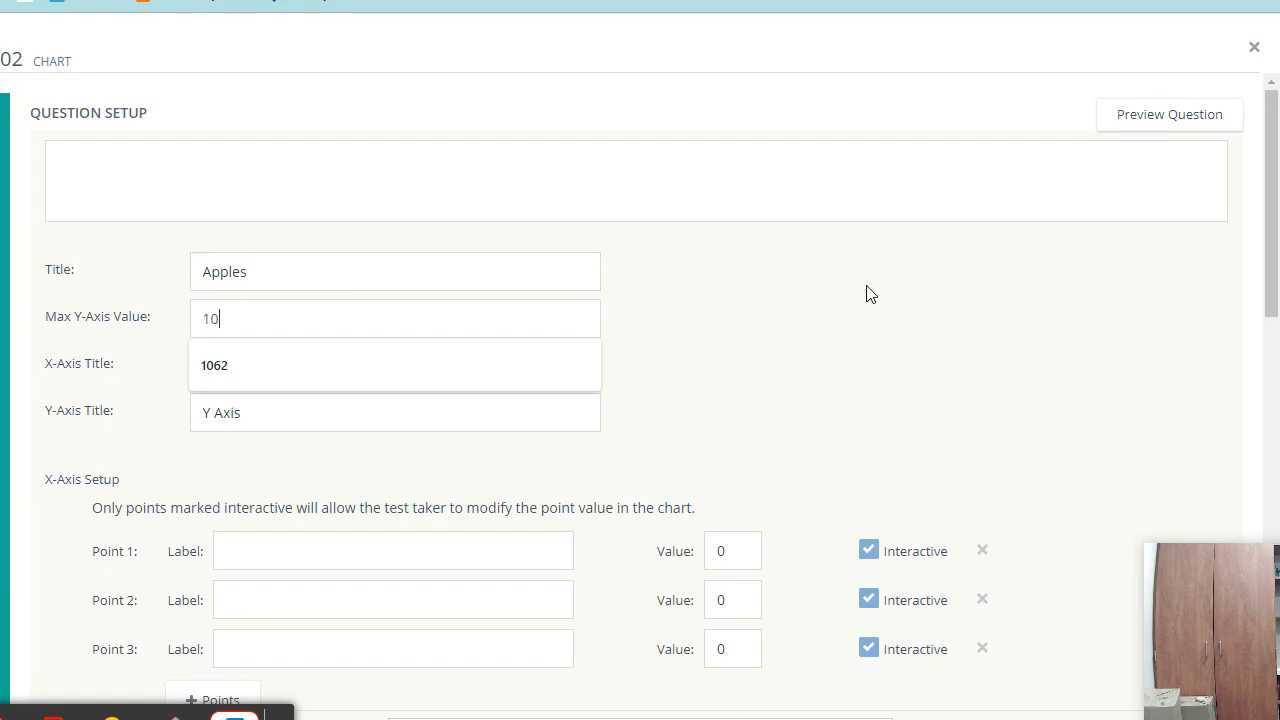
{"action": "left_click", "coordinate": [310, 362]}
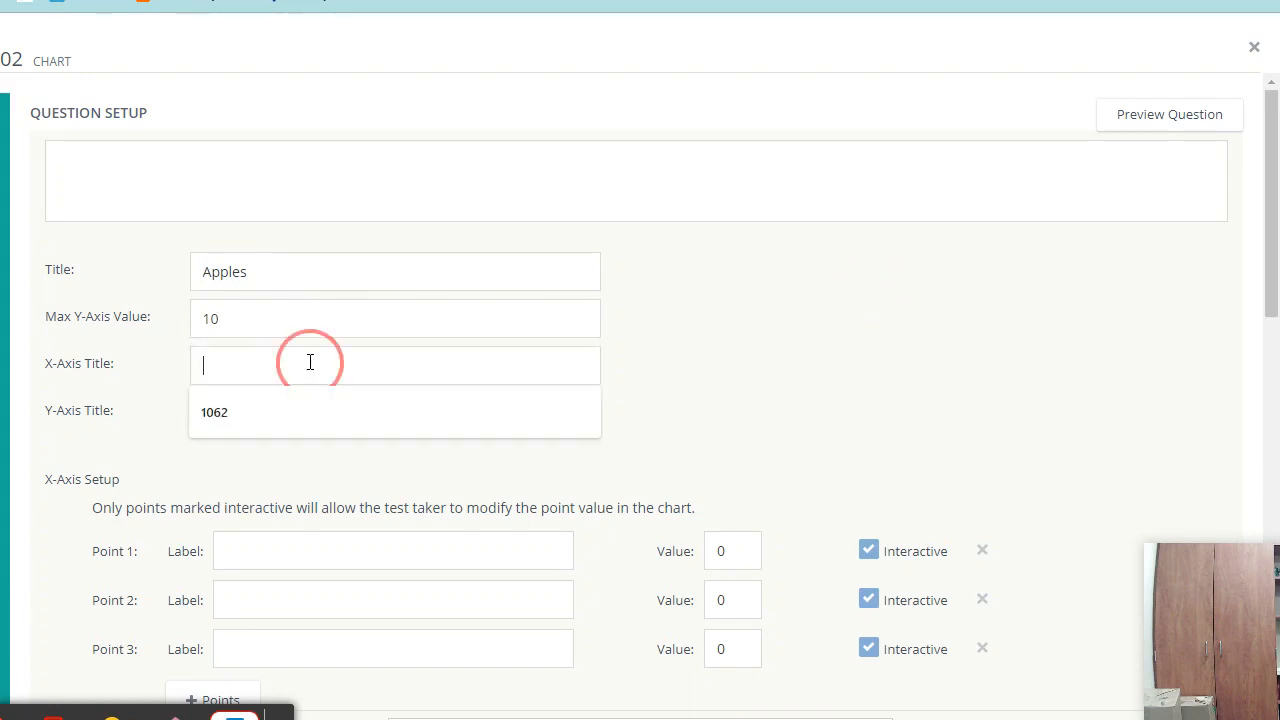
{"action": "type", "text": "Peo"}
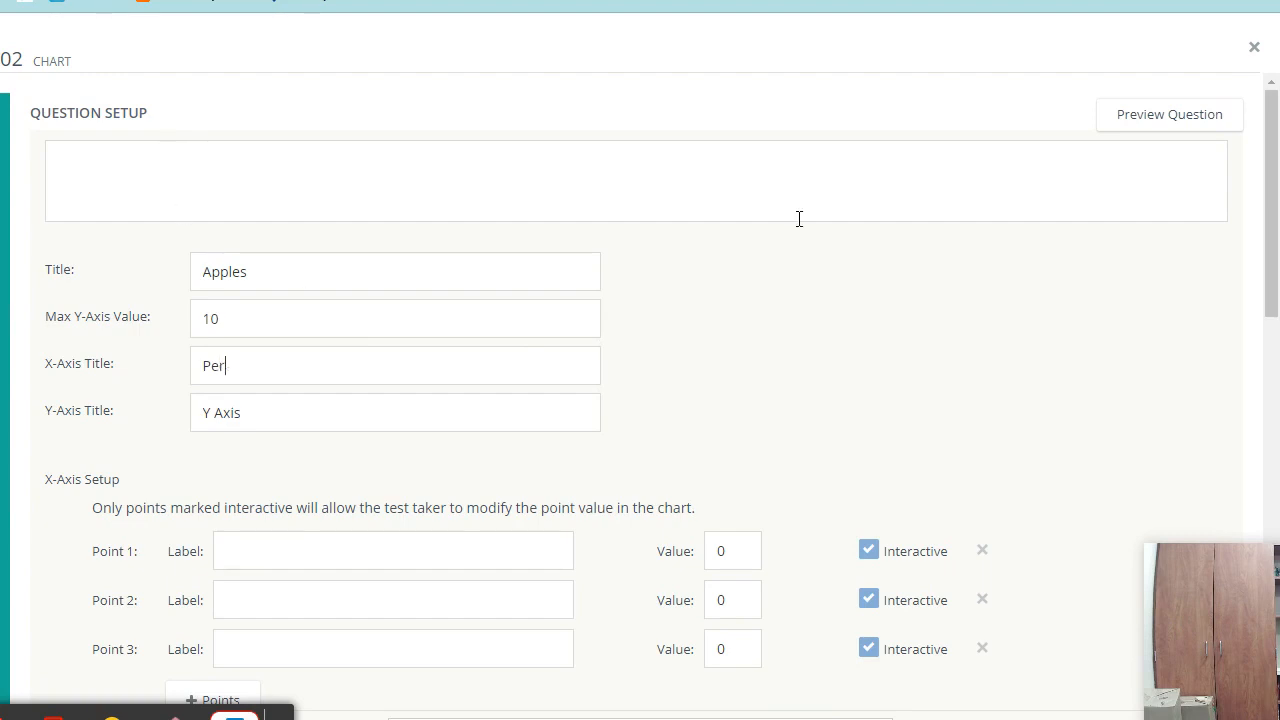
- Write the question text 'How many apples do Joe and Amy have?'
{"action": "left_click", "coordinate": [737, 180]}
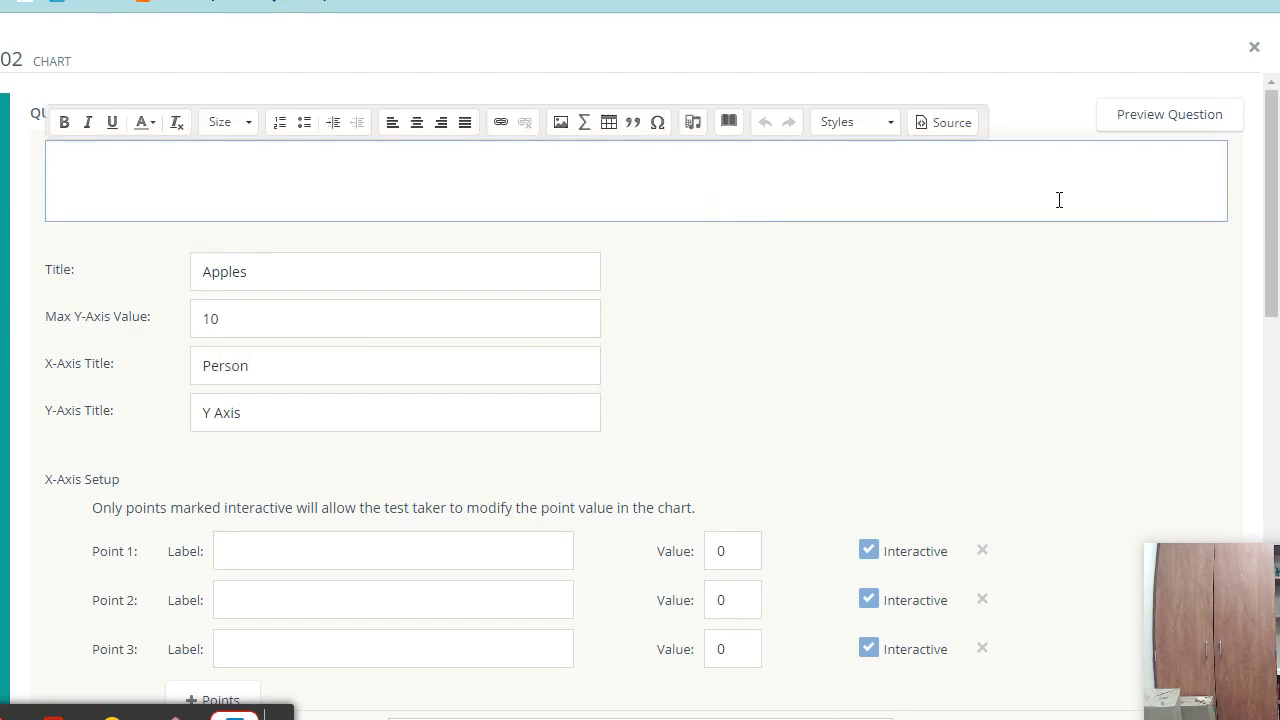
{"action": "type", "text": "How many apples doe"}
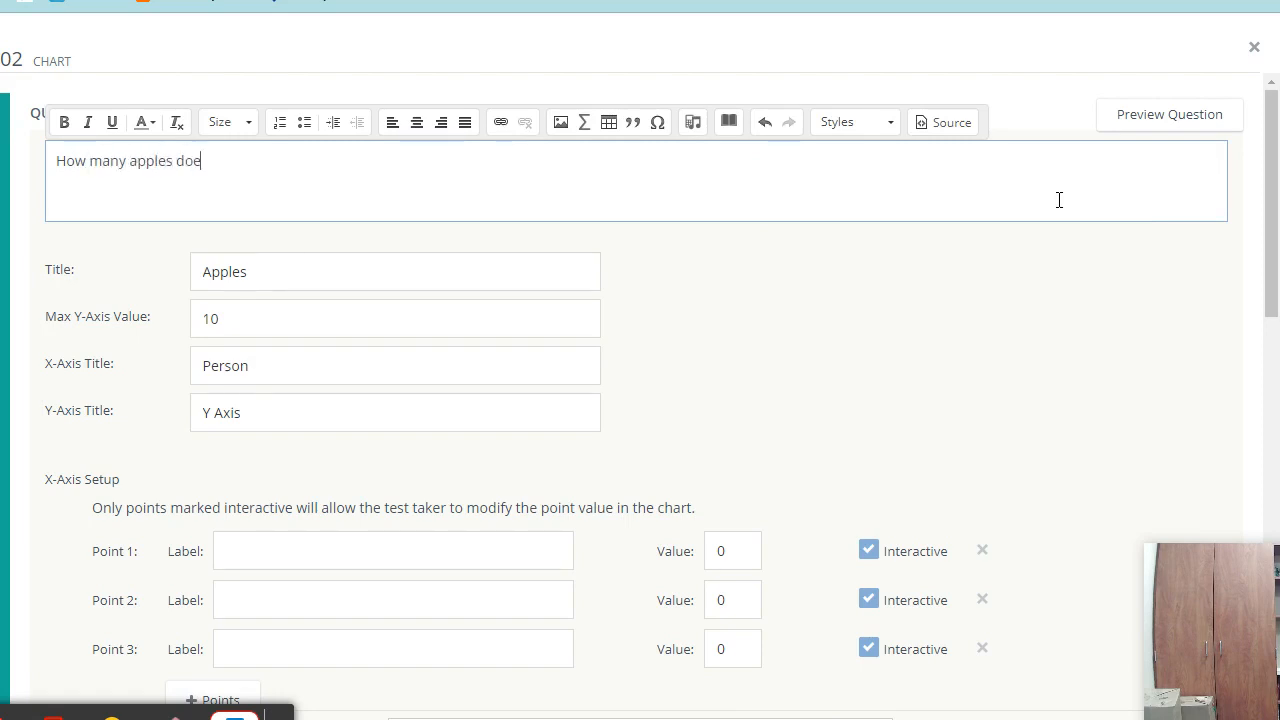
{"action": "type", "text": "s Joe have?"}
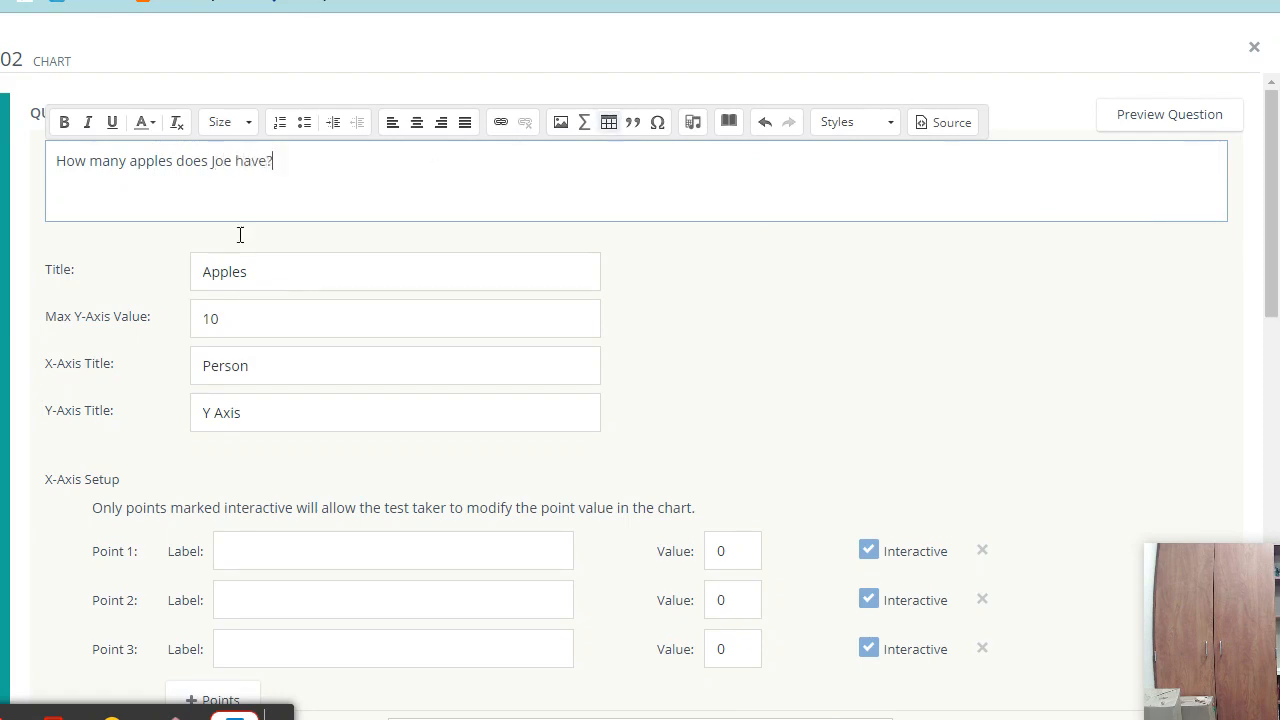
{"action": "left_click", "coordinate": [232, 160]}
{"action": "type", "text": "versus"}
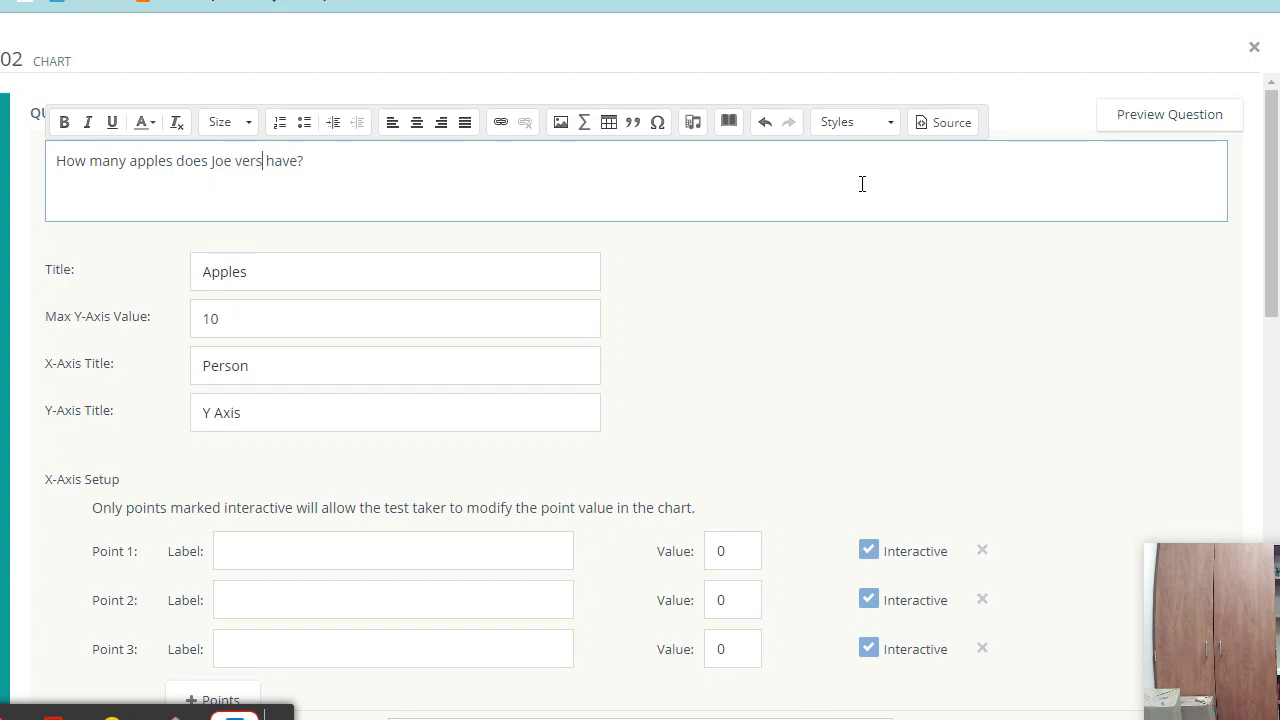
{"action": "key", "text": "BackSpace"}
{"action": "key", "text": "BackSpace"}
{"action": "key", "text": "BackSpace"}
{"action": "key", "text": "BackSpace"}
{"action": "key", "text": "BackSpace"}
{"action": "key", "text": "BackSpace"}
{"action": "key", "text": "BackSpace"}
{"action": "key", "text": "BackSpace"}
{"action": "key", "text": "BackSpace"}
{"action": "key", "text": "BackSpace"}
{"action": "key", "text": "BackSpace"}
{"action": "key", "text": "BackSpace"}
{"action": "key", "text": "BackSpace"}
{"action": "type", "text": "Joe and Amy"}
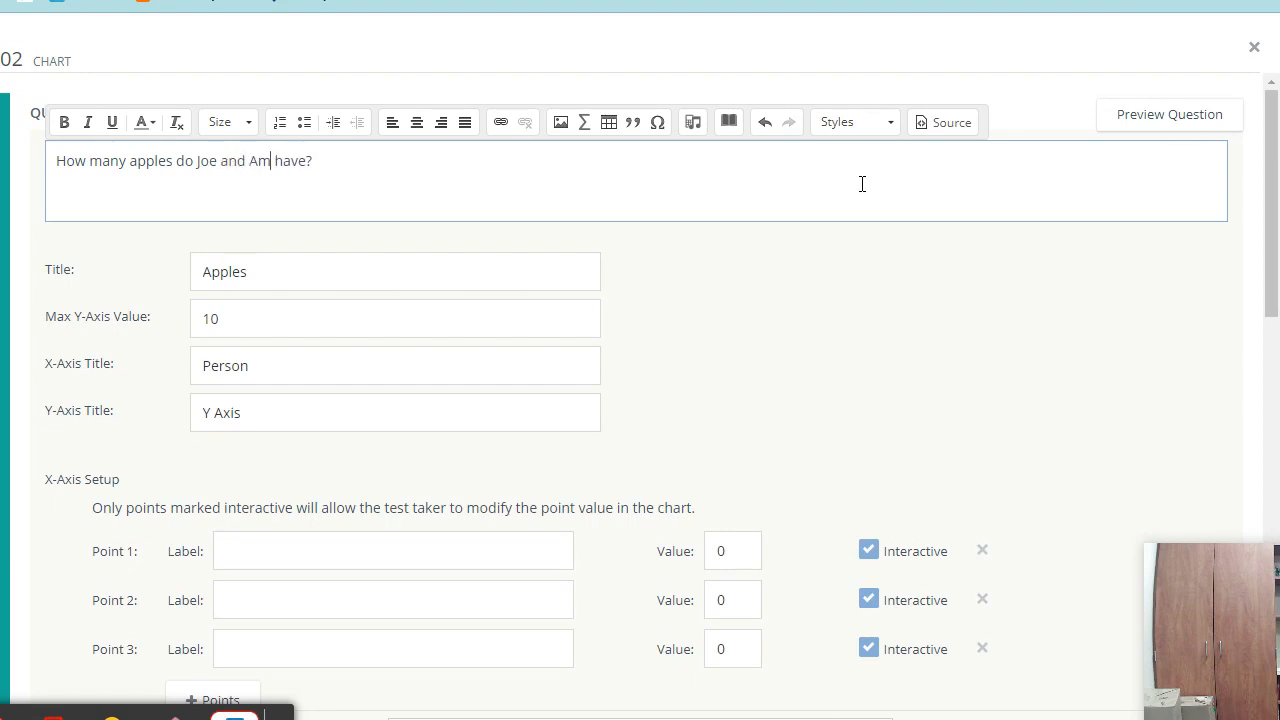
{"action": "left_click", "coordinate": [668, 366]}
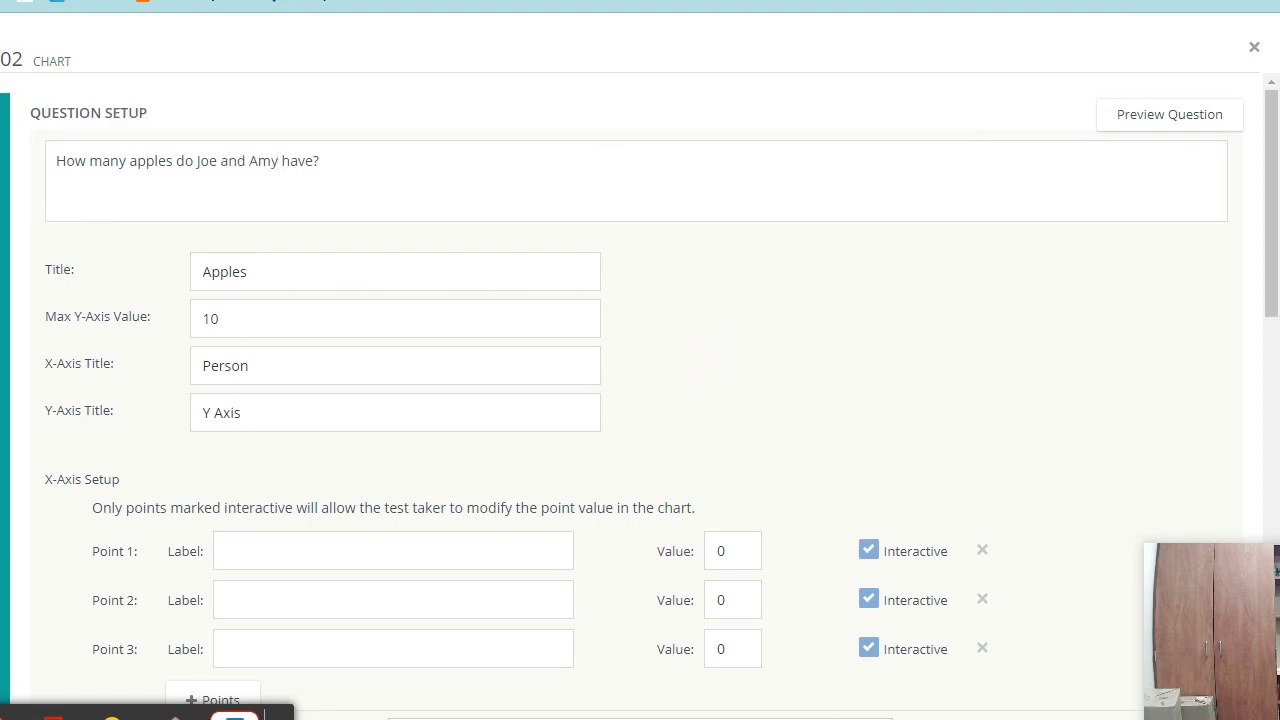
- Replace the default Y-axis title with 'Number of Apples'
{"action": "triple_click", "coordinate": [216, 414]}
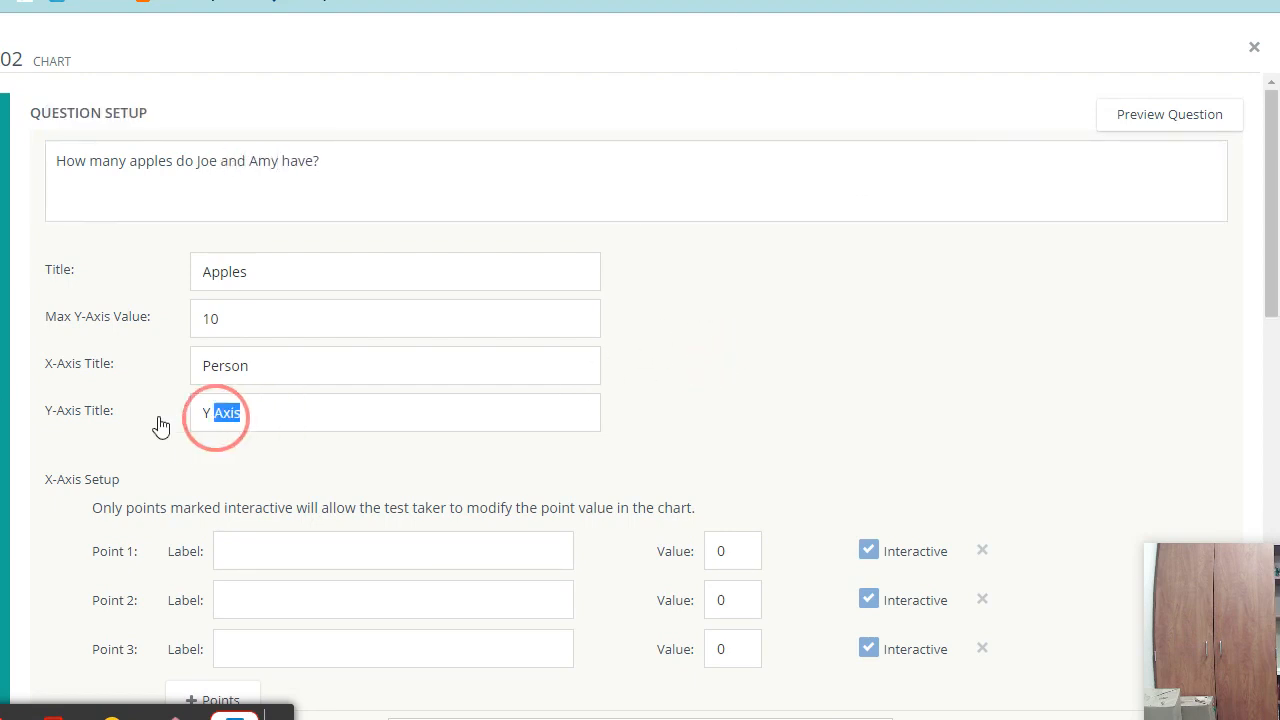
{"action": "type", "text": "Nu,ber"}
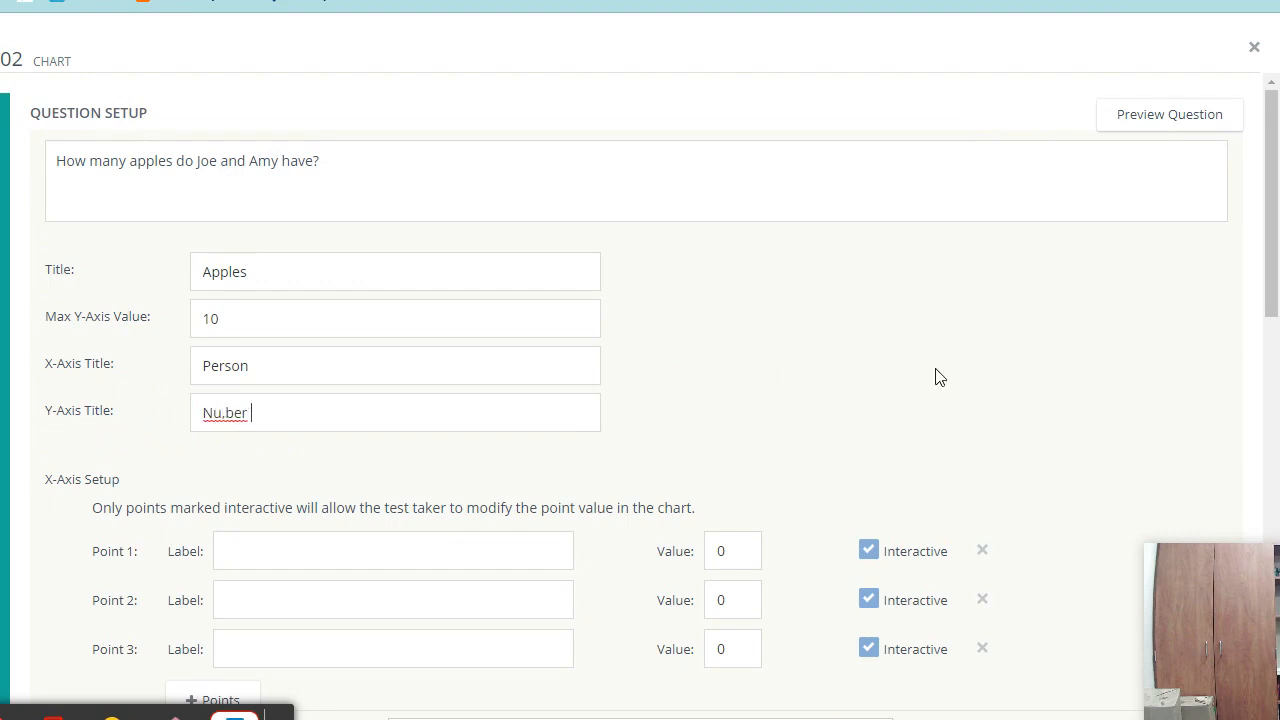
{"action": "key", "text": "BackSpace"}
{"action": "key", "text": "BackSpace"}
{"action": "key", "text": "BackSpace"}
{"action": "key", "text": "BackSpace"}
{"action": "key", "text": "BackSpace"}
{"action": "key", "text": "BackSpace"}
{"action": "key", "text": "BackSpace"}
- Label the first two chart points Joe and Amy
{"action": "scroll", "coordinate": [685, 270], "scroll_direction": "down", "scroll_amount": 2}
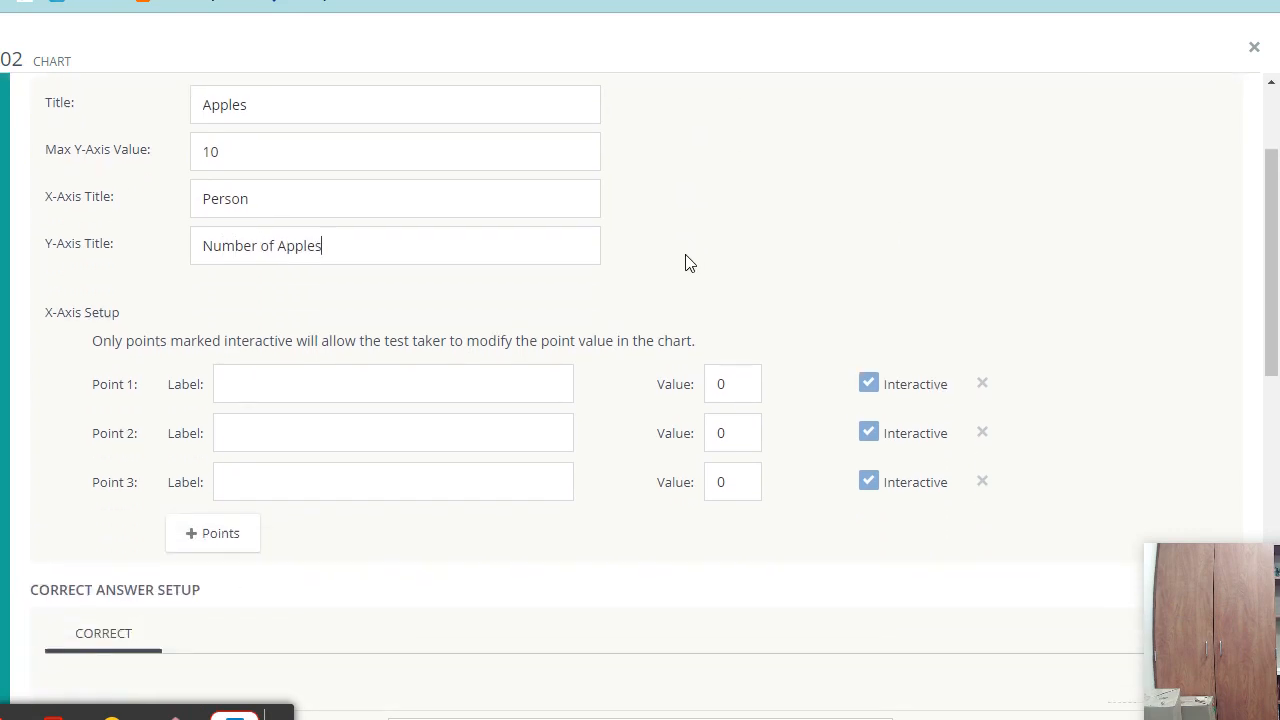
{"action": "left_click", "coordinate": [313, 340]}
{"action": "type", "text": "Joe"}
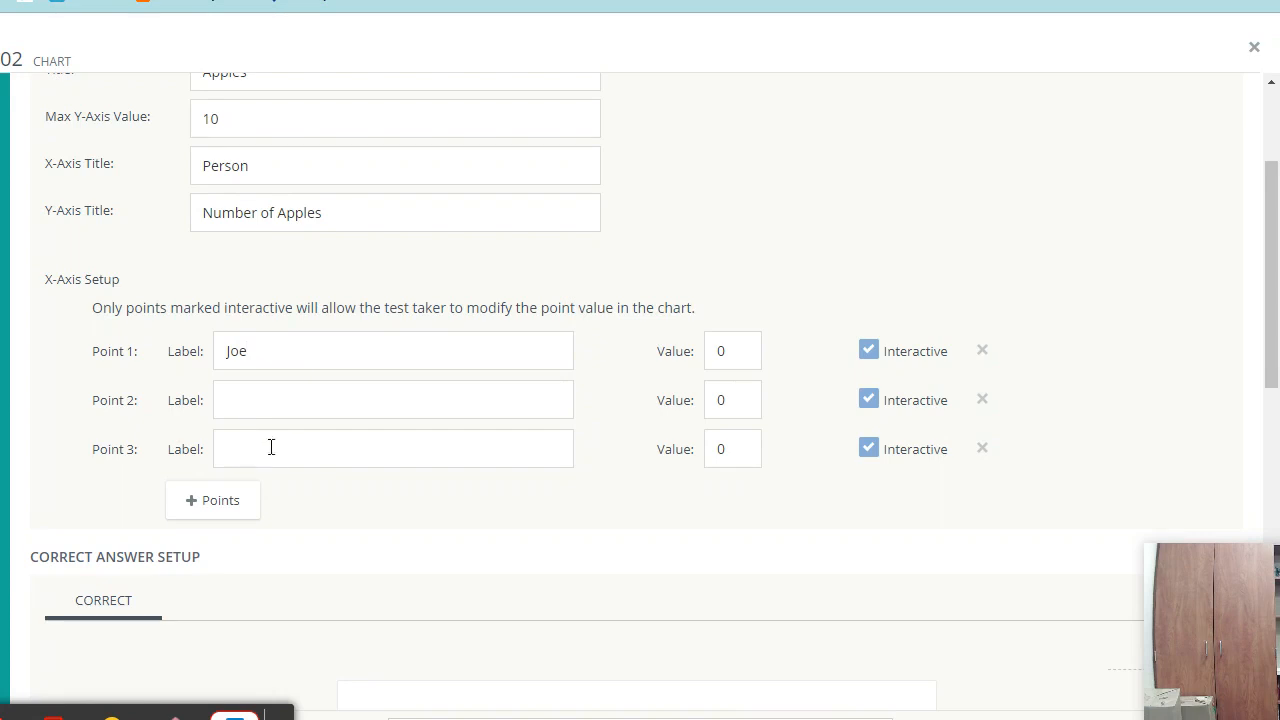
{"action": "left_click", "coordinate": [298, 398]}
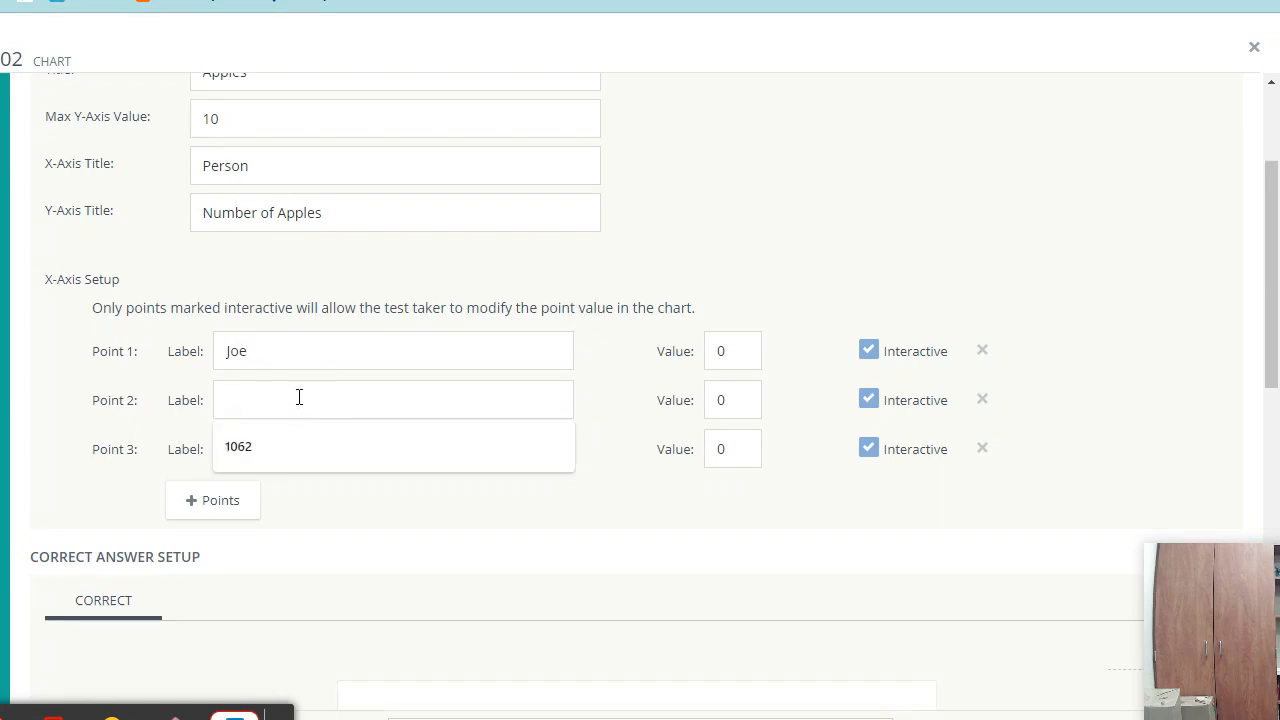
{"action": "type", "text": "Amy"}
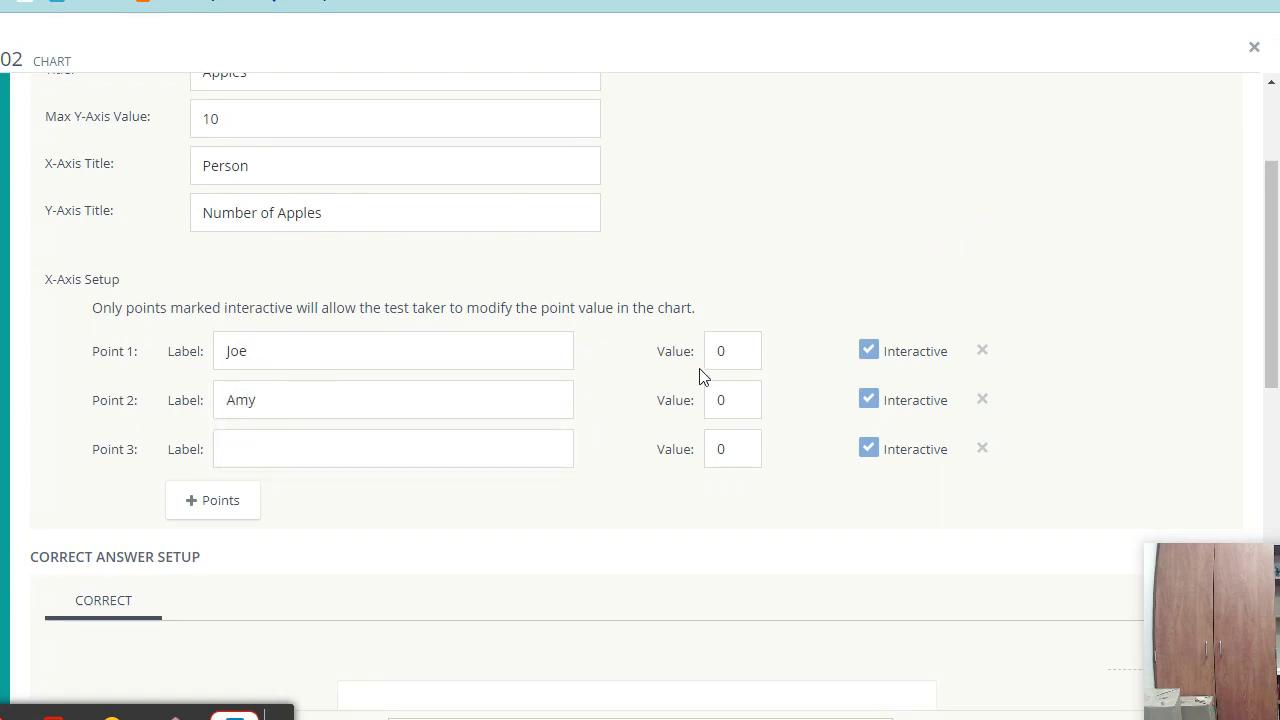
{"action": "left_click", "coordinate": [731, 355]}
{"action": "left_click", "coordinate": [738, 402]}
- Set correct answers Joe 5 and Amy 3, with a correct response threshold of 1
{"action": "scroll", "coordinate": [752, 502], "scroll_direction": "down", "scroll_amount": 8}
{"action": "left_click", "coordinate": [1038, 385]}
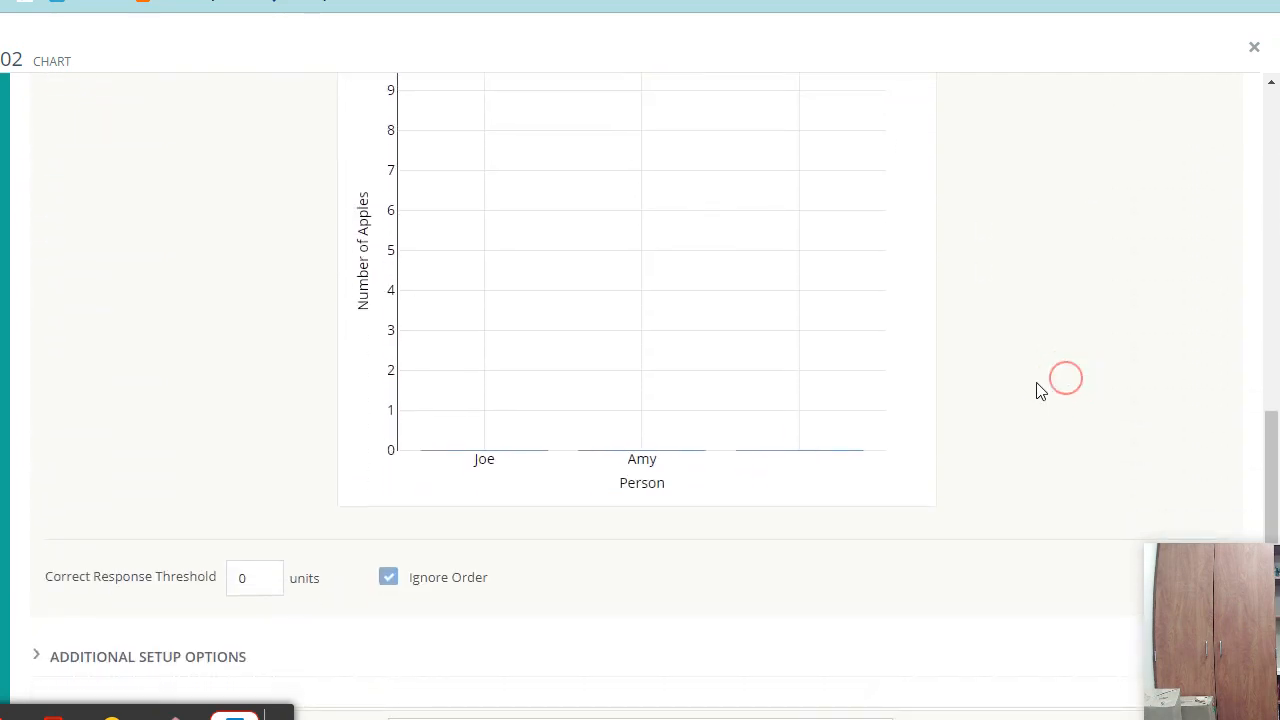
{"action": "left_click_drag", "start_coordinate": [483, 449], "coordinate": [484, 250]}
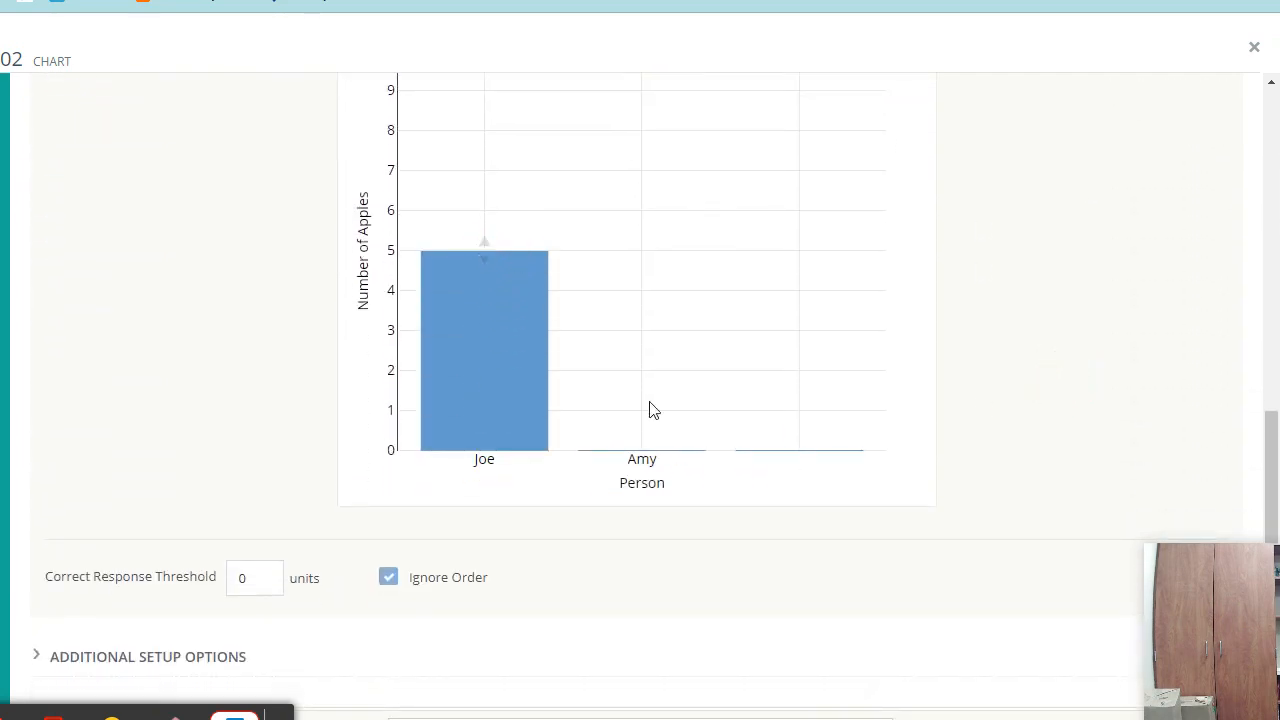
{"action": "left_click_drag", "start_coordinate": [649, 450], "coordinate": [651, 331]}
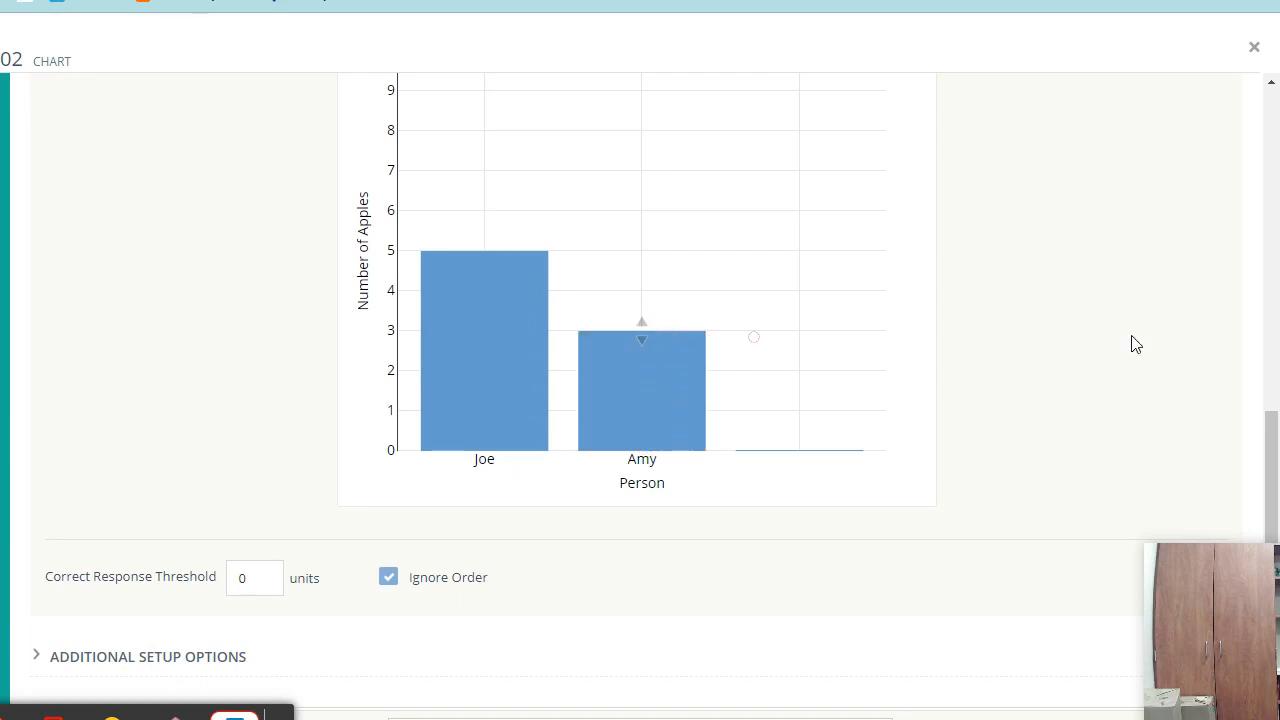
{"action": "scroll", "coordinate": [1063, 331], "scroll_direction": "down", "scroll_amount": 2}
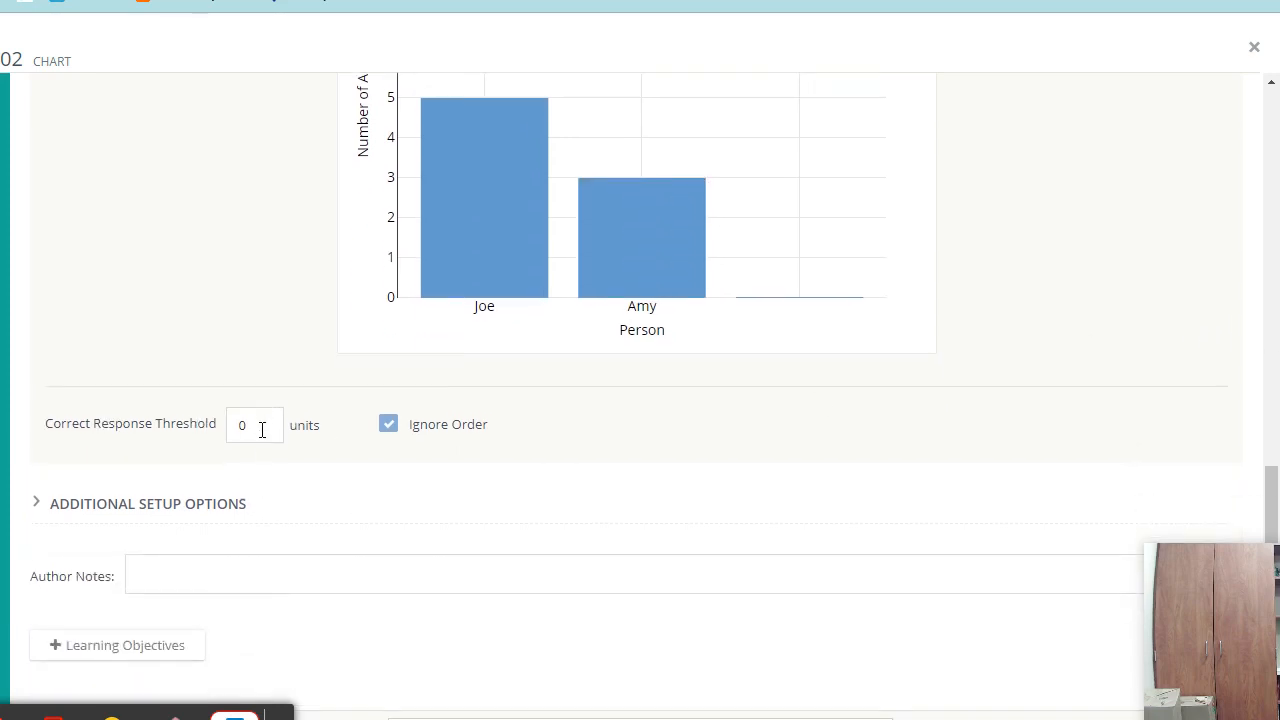
{"action": "left_click_drag", "start_coordinate": [265, 426], "coordinate": [211, 427]}
{"action": "type", "text": "1"}
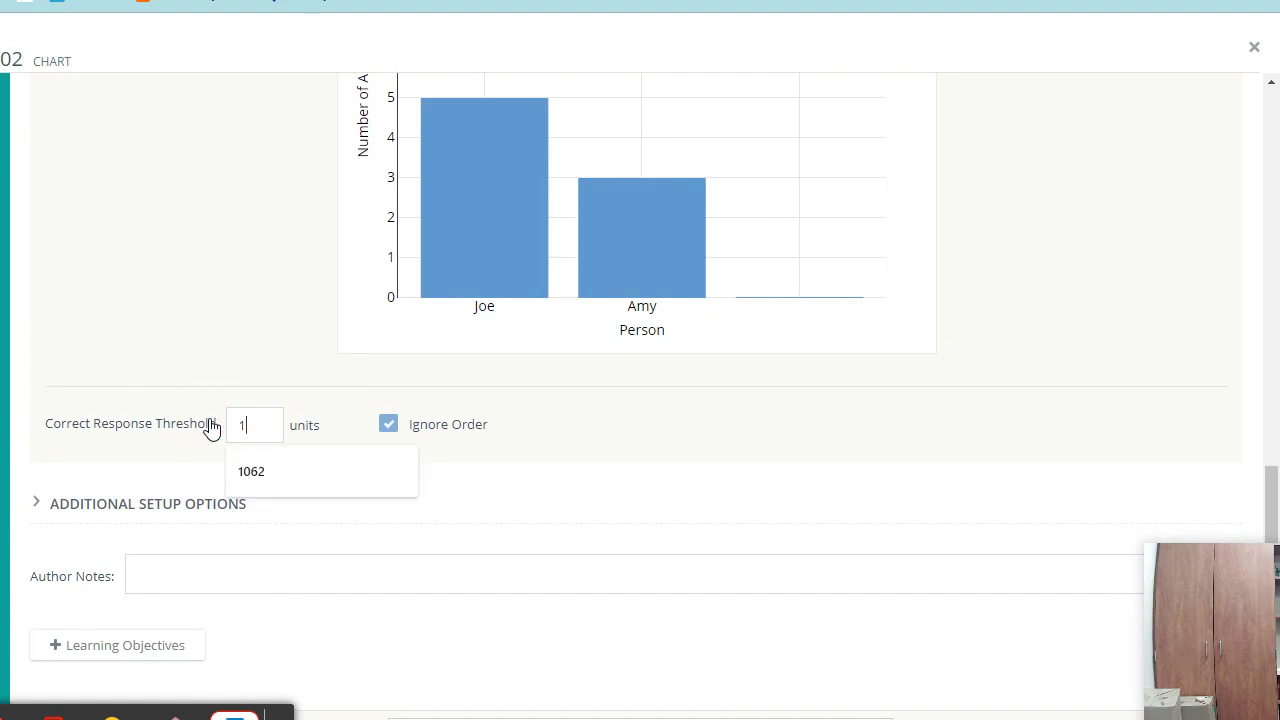
{"action": "left_click", "coordinate": [784, 469]}
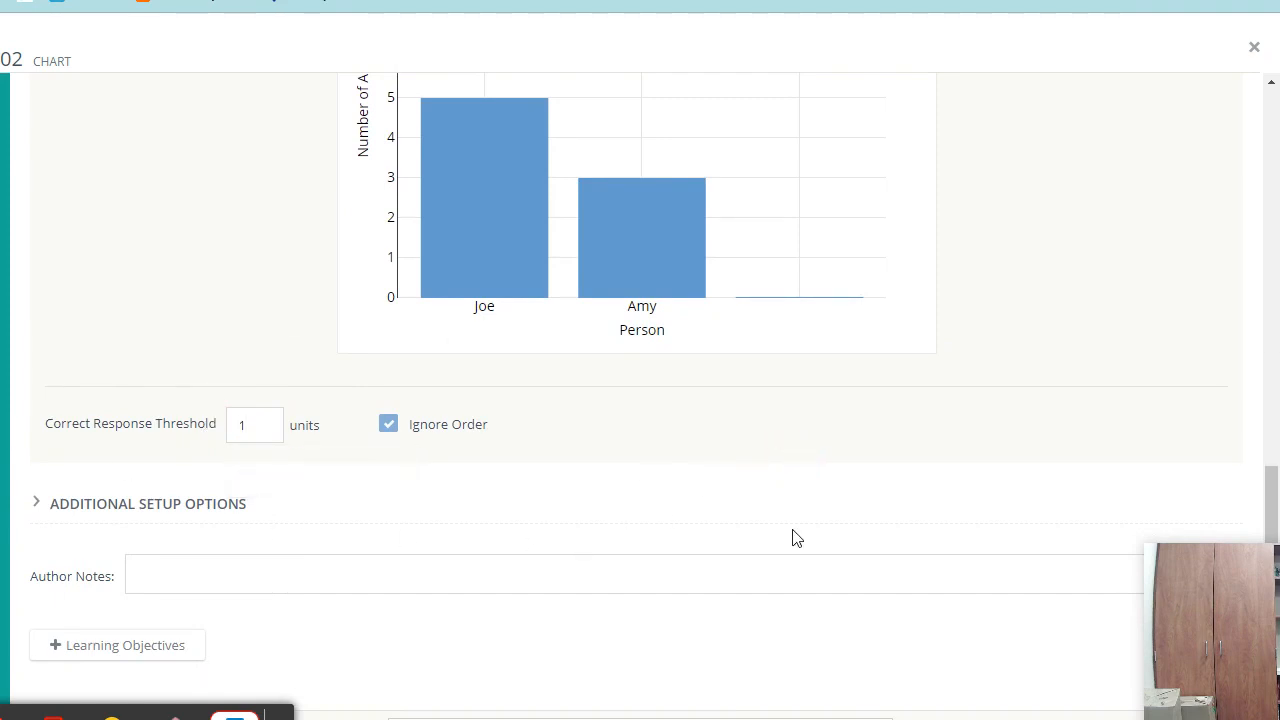
{"action": "scroll", "coordinate": [1026, 474], "scroll_direction": "up", "scroll_amount": 10}
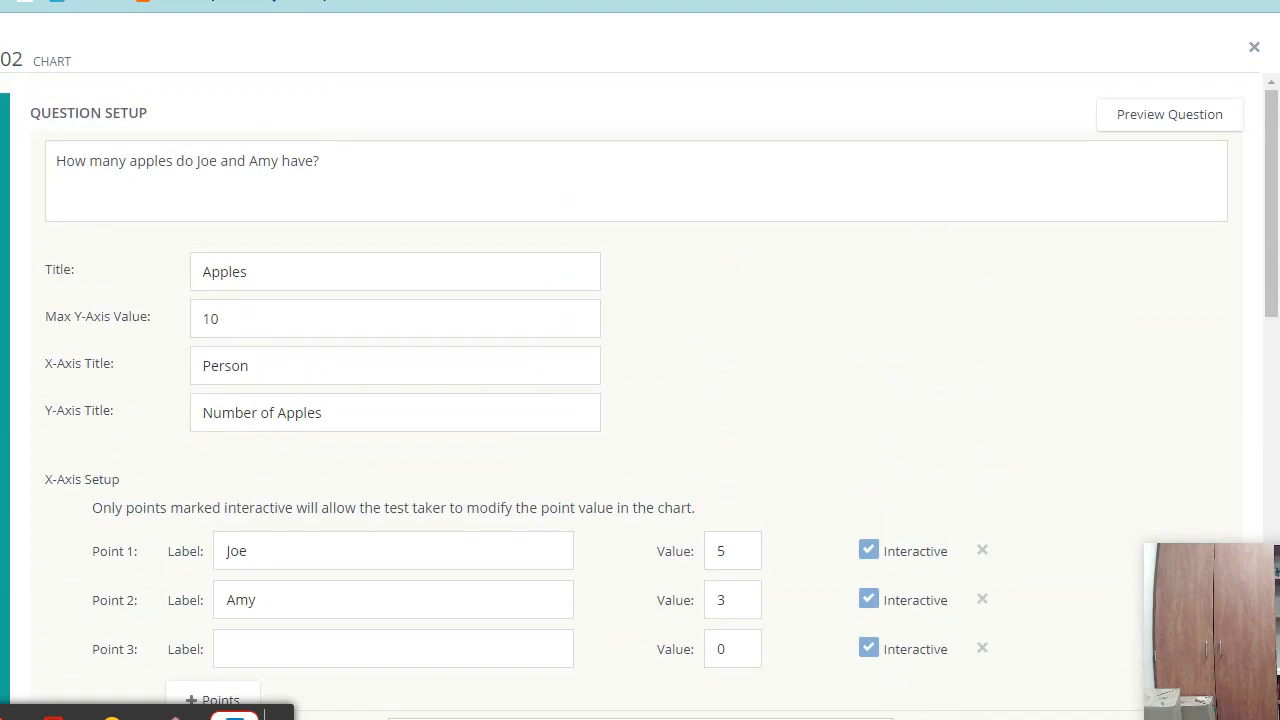
- Insert the library elves photo of two gnomes into the apples question text
{"action": "left_click", "coordinate": [750, 188]}
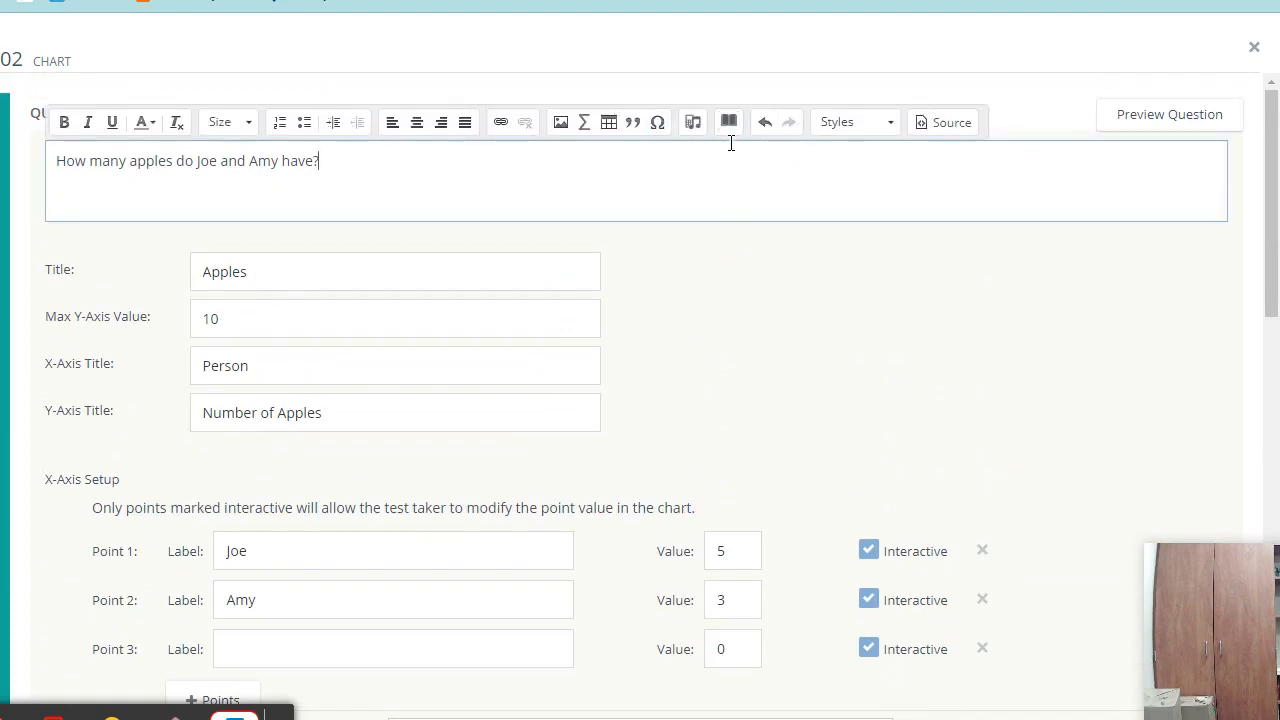
{"action": "left_click", "coordinate": [561, 122]}
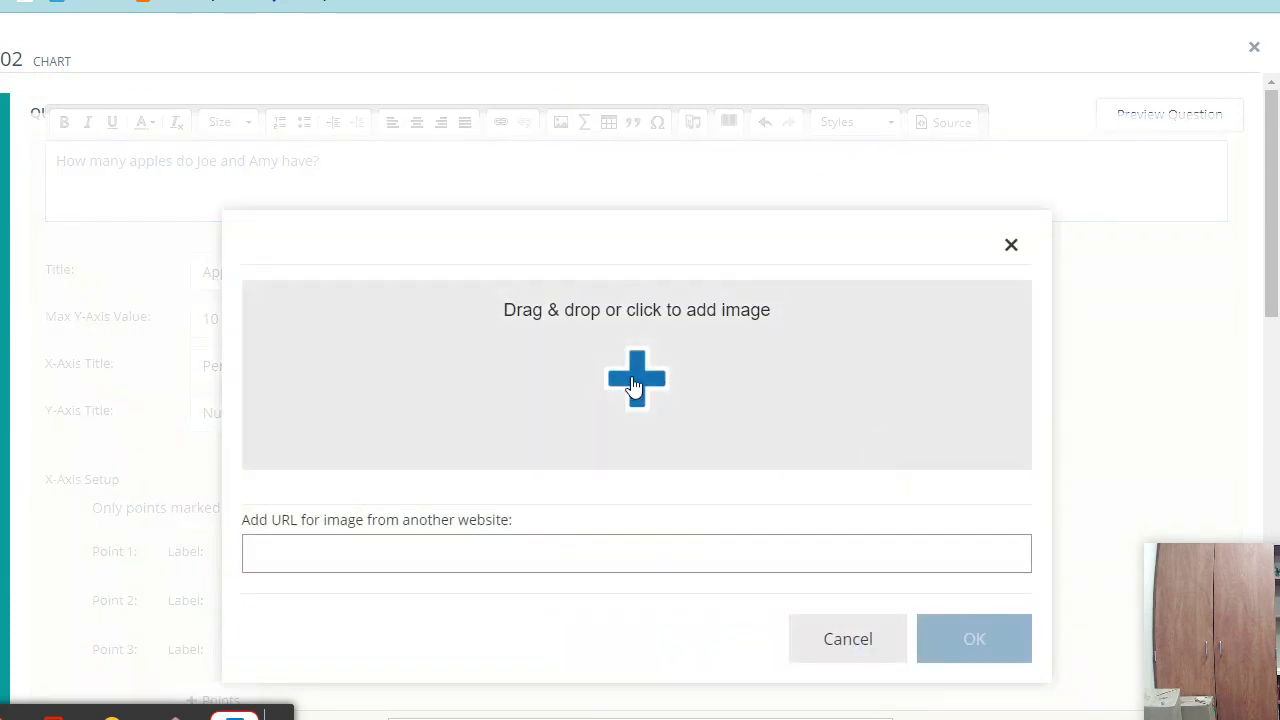
{"action": "left_click", "coordinate": [650, 378]}
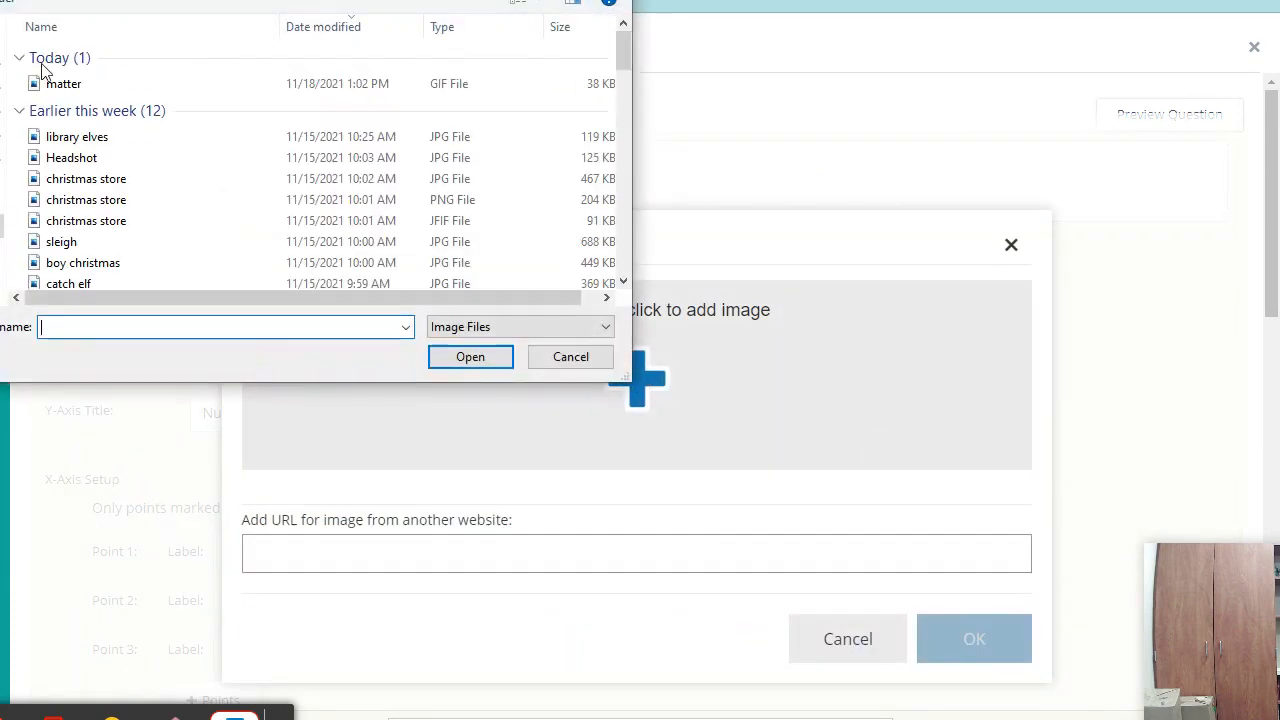
{"action": "left_click", "coordinate": [113, 150]}
{"action": "left_click", "coordinate": [445, 362]}
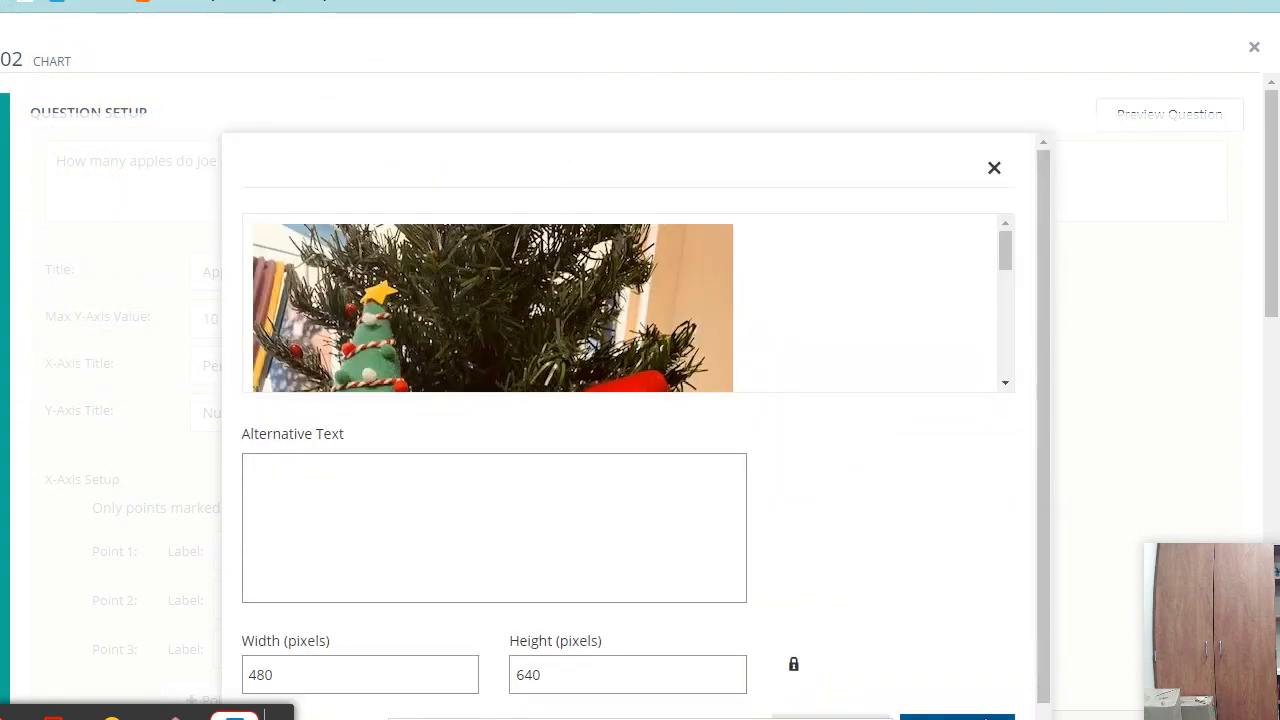
{"action": "left_click", "coordinate": [952, 716]}
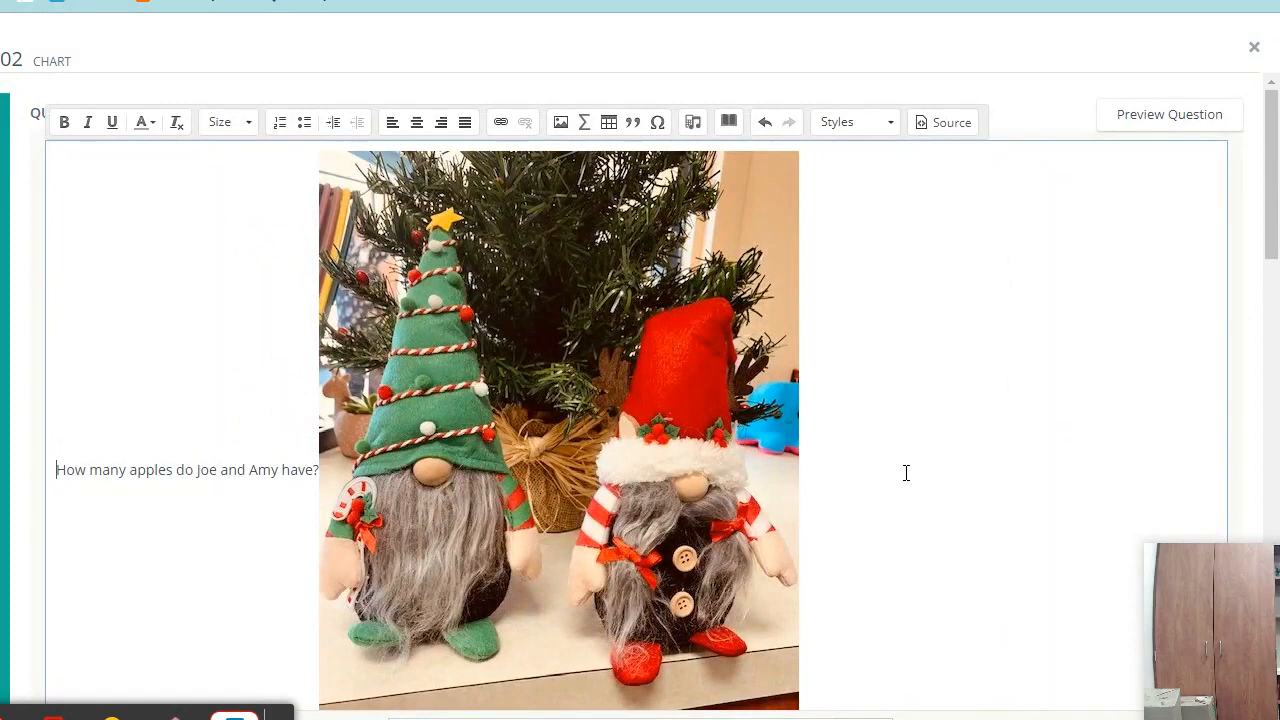
{"action": "scroll", "coordinate": [906, 472], "scroll_direction": "down", "scroll_amount": 20}
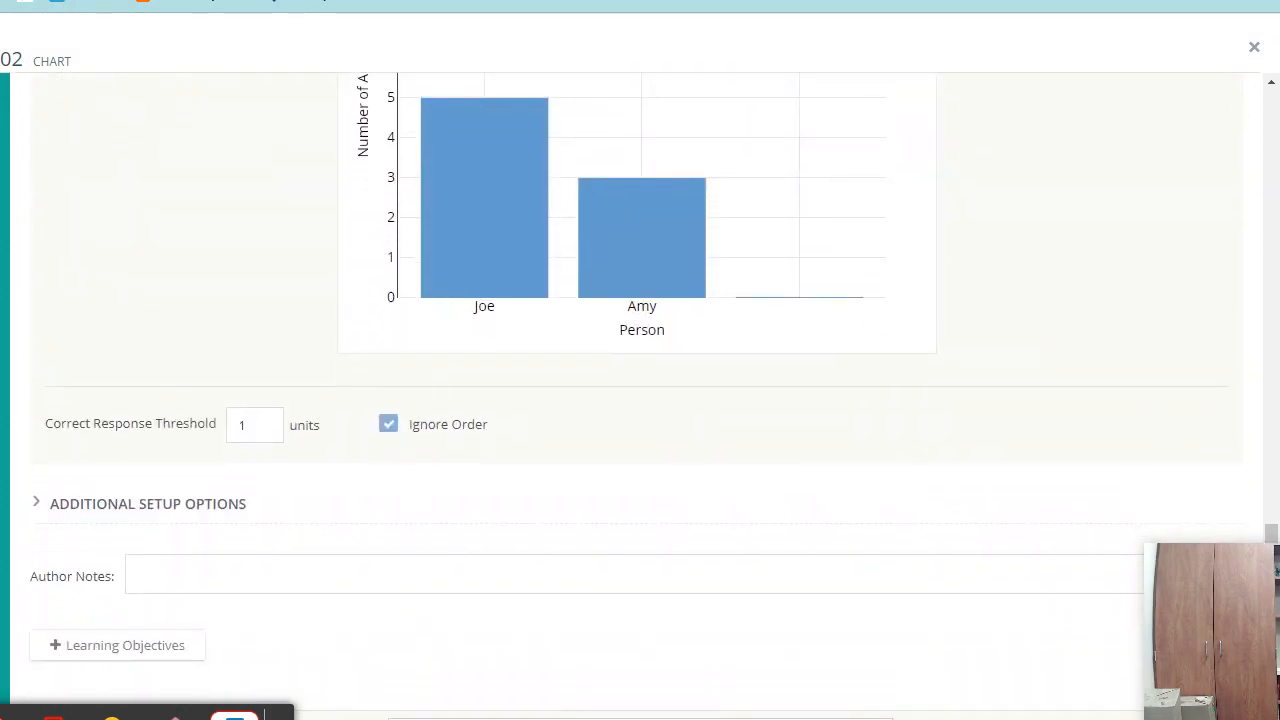
- Save the chart question and start a new student preview attempt
{"action": "left_click", "coordinate": [1200, 716]}
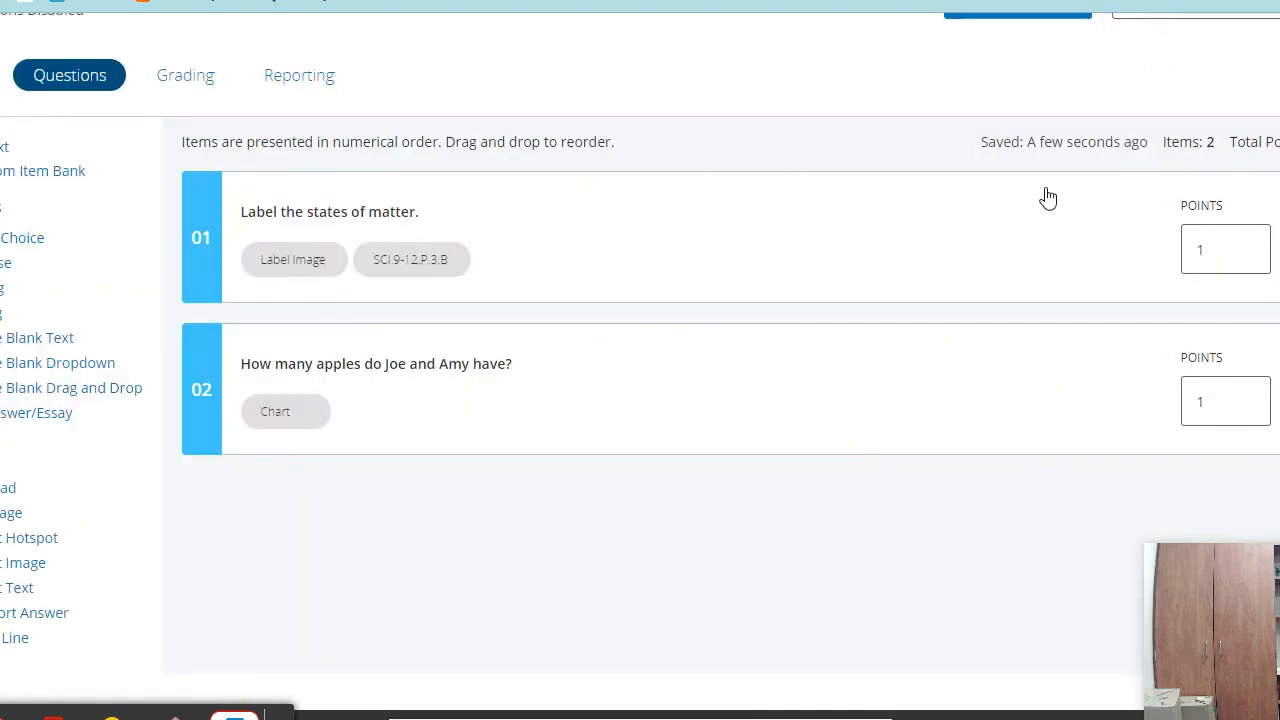
{"action": "scroll", "coordinate": [651, 363], "scroll_direction": "up", "scroll_amount": 3}
{"action": "left_click", "coordinate": [1045, 190]}
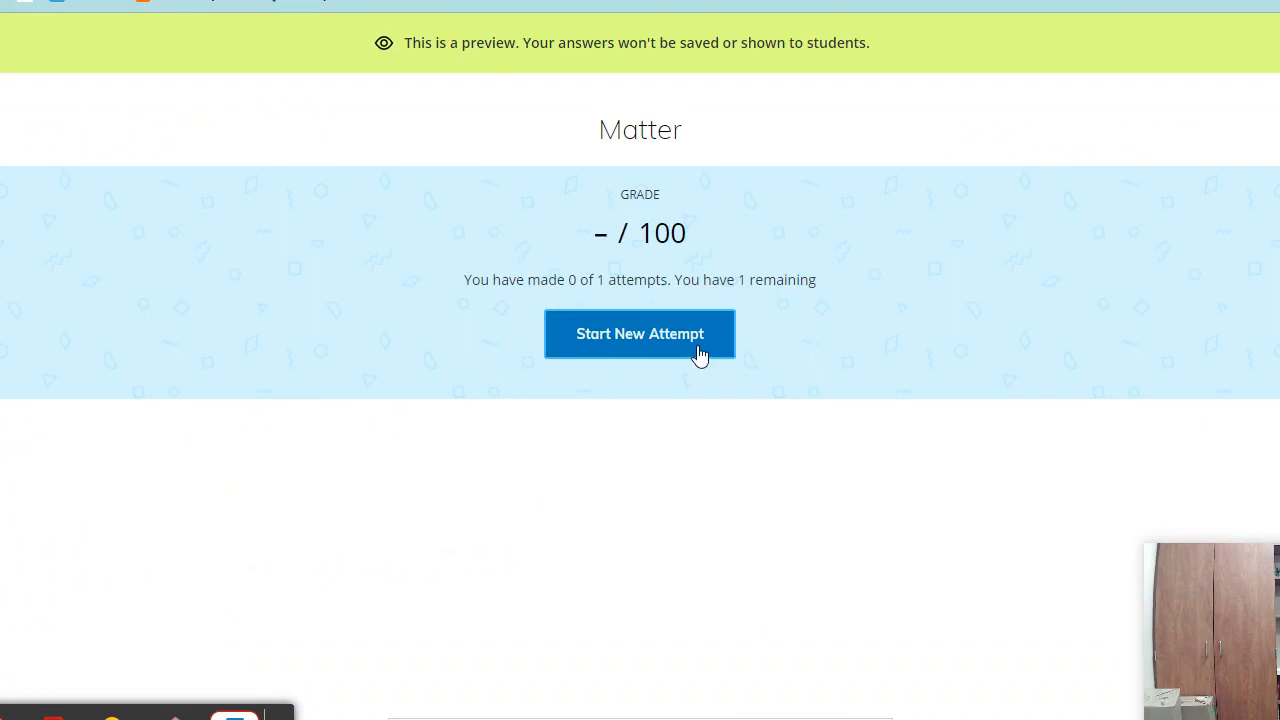
{"action": "left_click", "coordinate": [690, 342]}
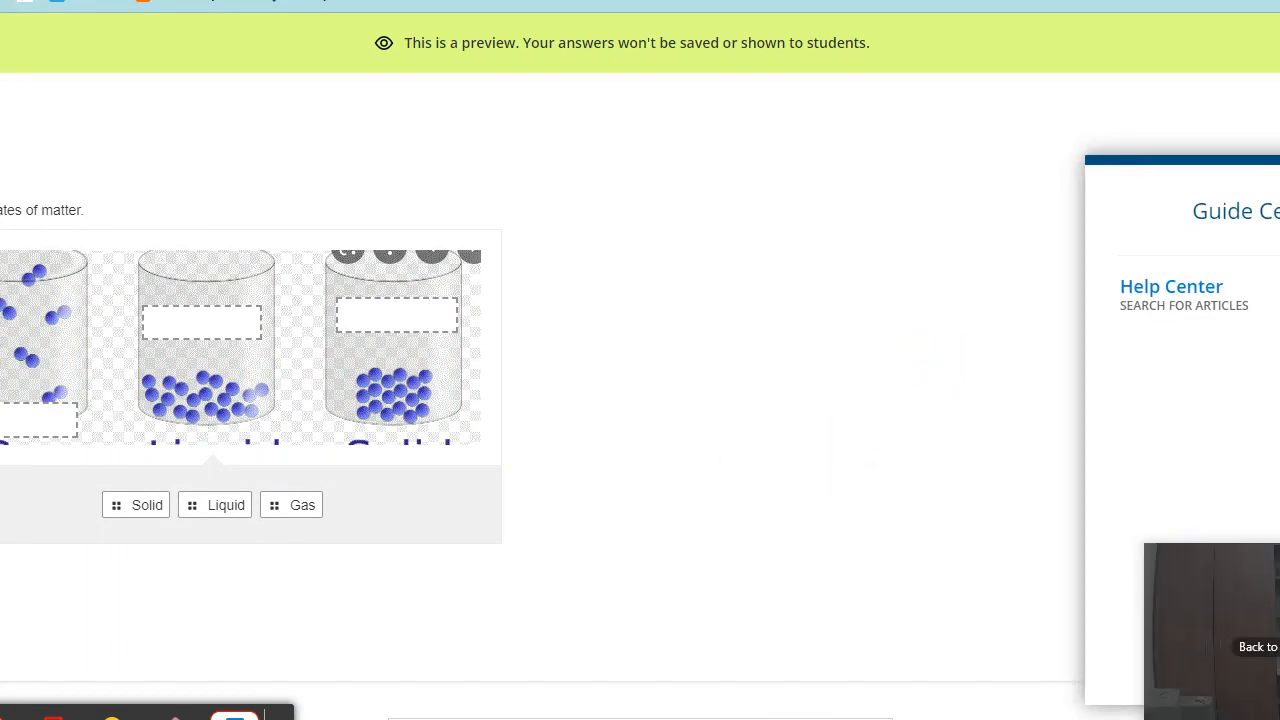
- Try dragging Joe's and Amy's bars in the preview chart, then close the preview
{"action": "left_click_drag", "start_coordinate": [1276, 608], "coordinate": [1124, 103]}
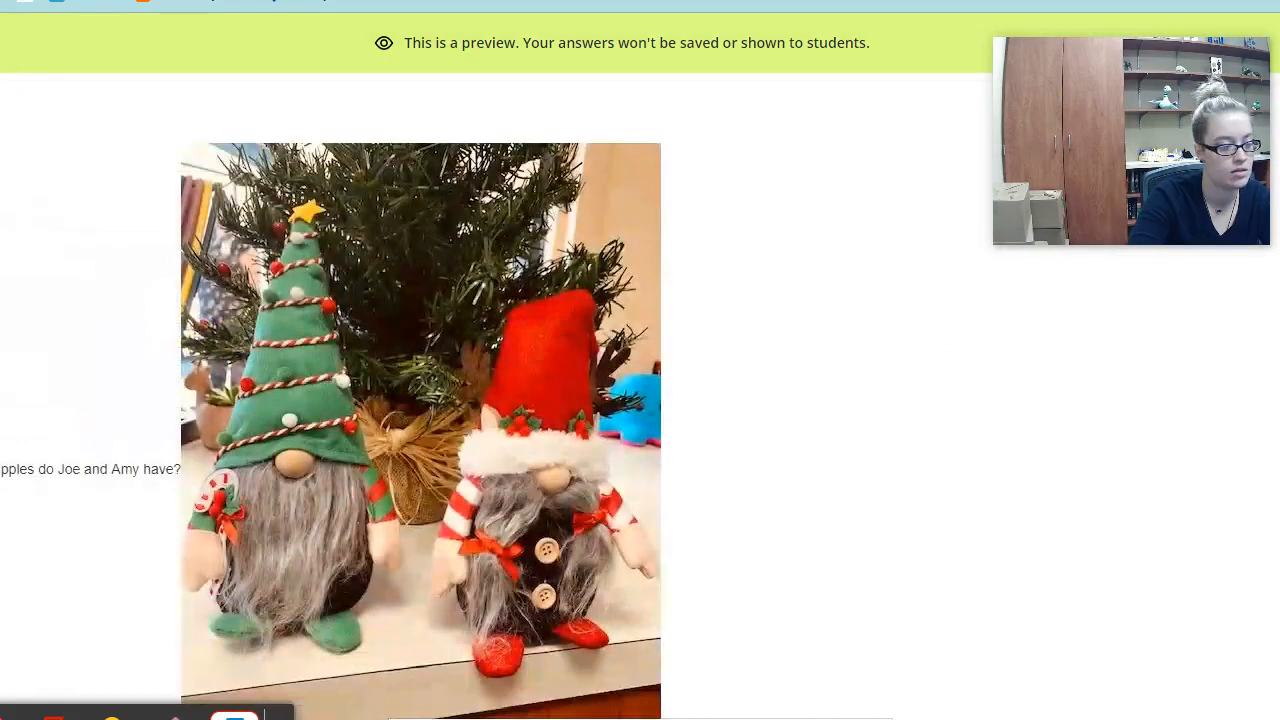
{"action": "scroll", "coordinate": [946, 569], "scroll_direction": "down", "scroll_amount": 5}
{"action": "scroll", "coordinate": [377, 460], "scroll_direction": "down", "scroll_amount": 2}
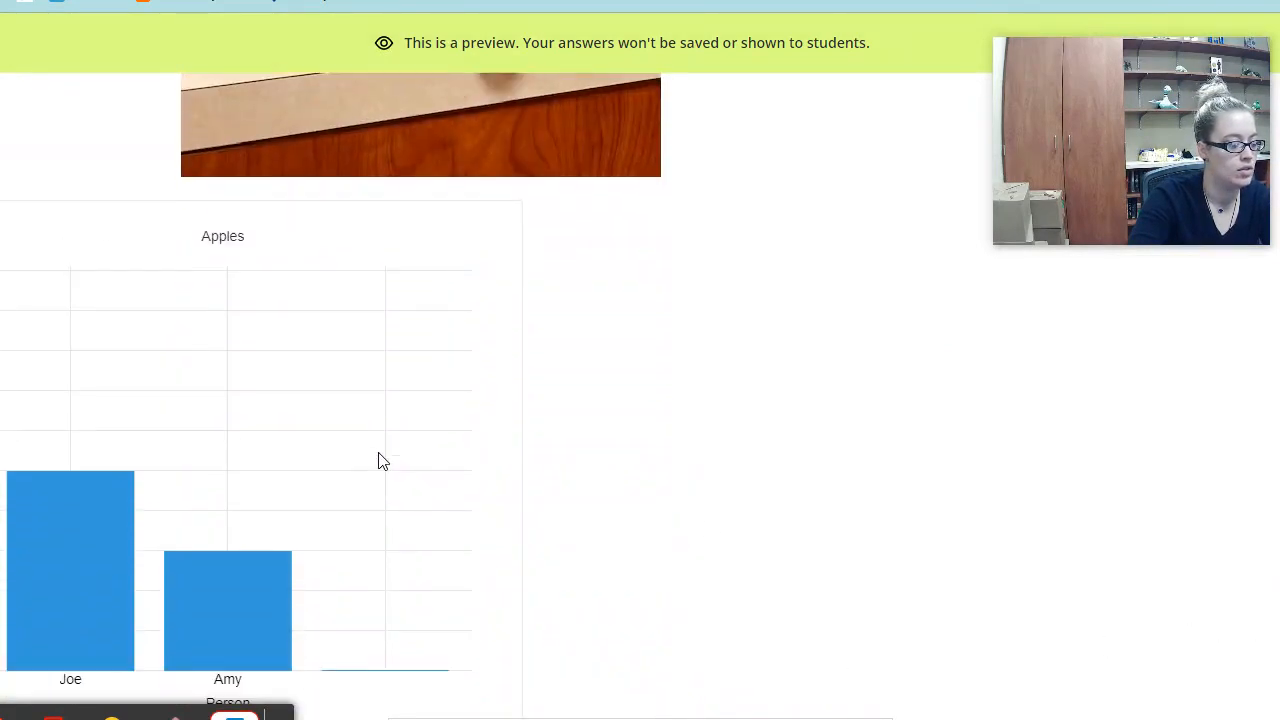
{"action": "mouse_move", "coordinate": [266, 458]}
{"action": "left_mouse_down"}
{"action": "mouse_move", "coordinate": [272, 548]}
{"action": "mouse_move", "coordinate": [284, 278]}
{"action": "mouse_move", "coordinate": [289, 551]}
{"action": "mouse_move", "coordinate": [287, 453]}
{"action": "left_mouse_up"}
{"action": "left_click_drag", "start_coordinate": [63, 372], "coordinate": [117, 374]}
{"action": "left_click_drag", "start_coordinate": [194, 474], "coordinate": [194, 534]}
{"action": "left_click", "coordinate": [105, 468]}
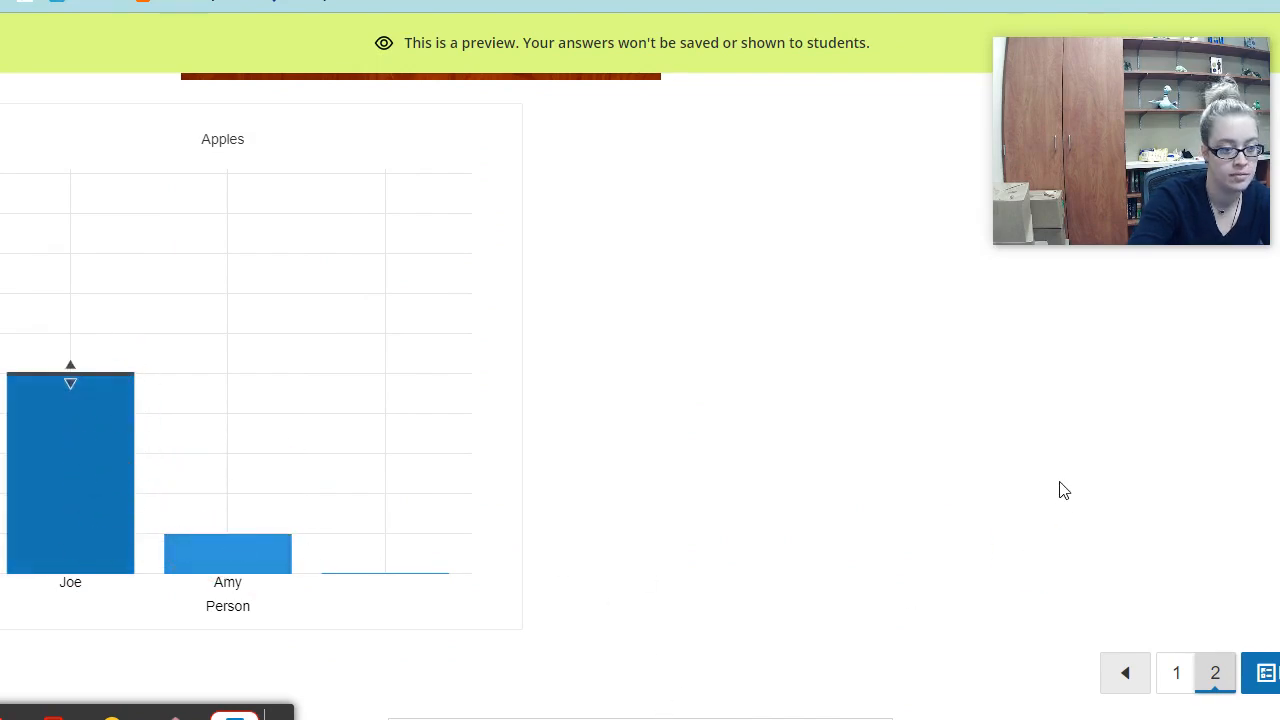
{"action": "scroll", "coordinate": [935, 265], "scroll_direction": "up", "scroll_amount": 5}
{"action": "scroll", "coordinate": [935, 265], "scroll_direction": "up", "scroll_amount": 2}
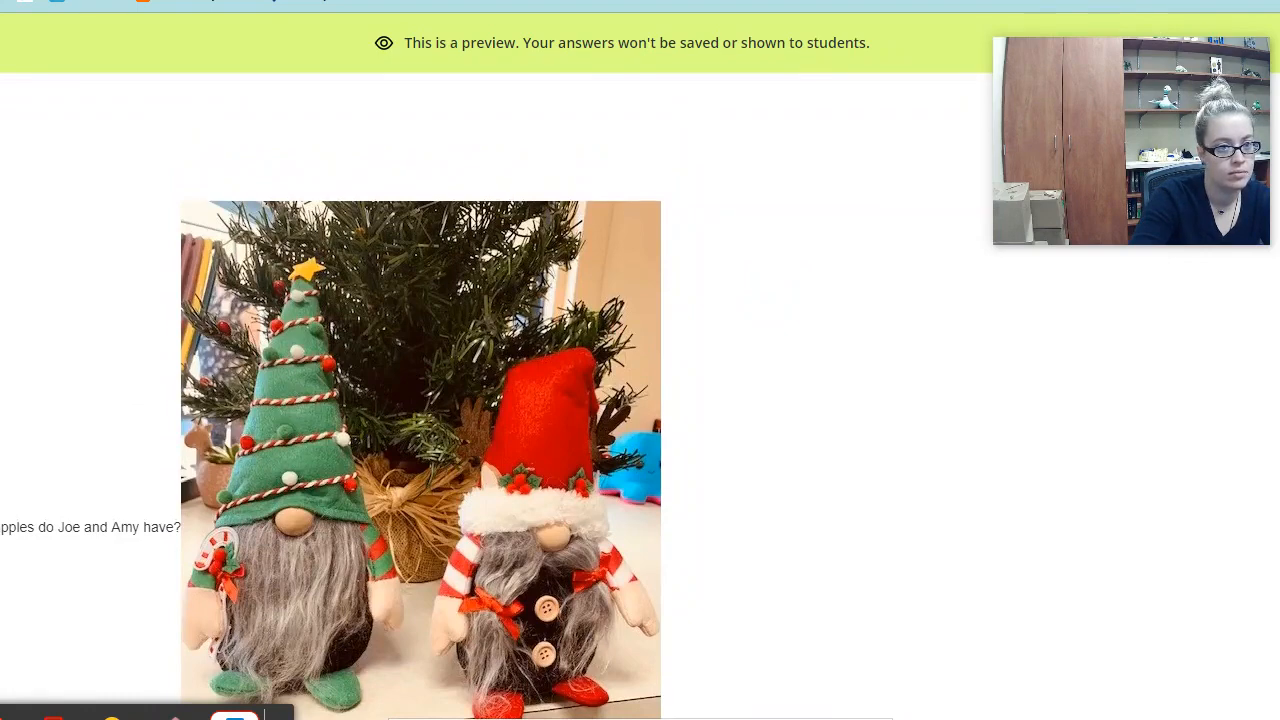
{"action": "left_click", "coordinate": [4, 43]}
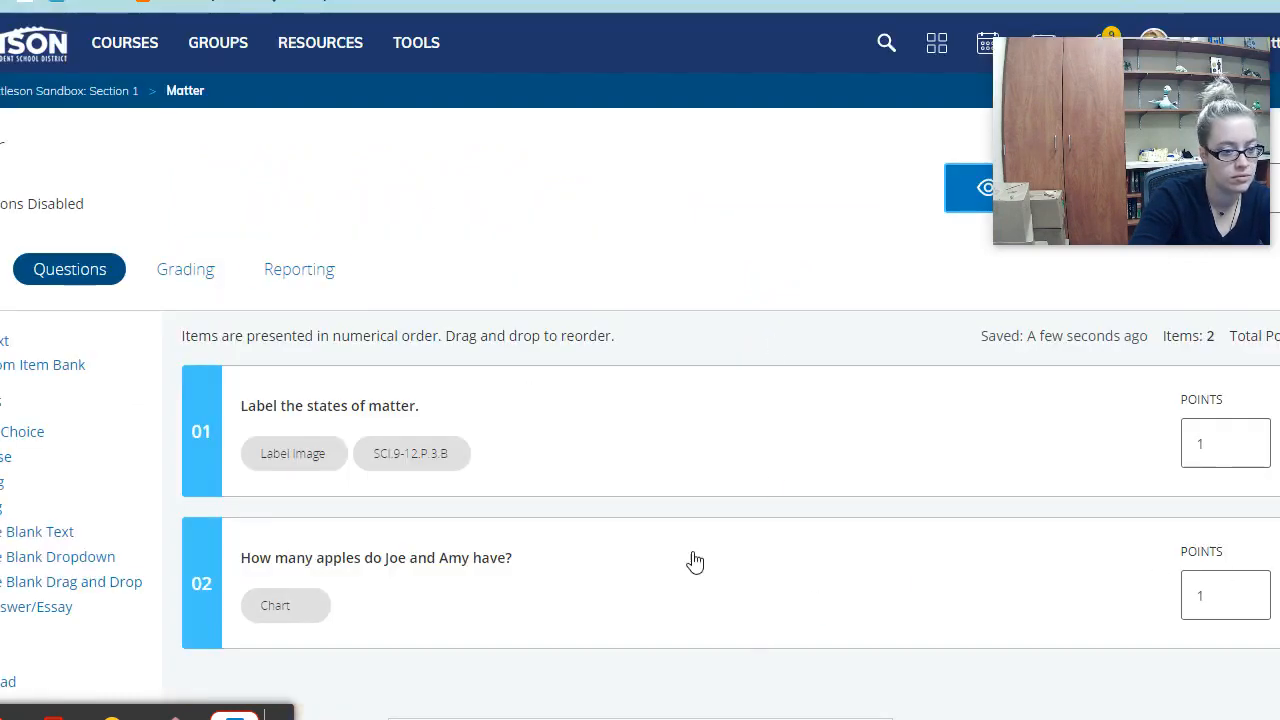
- Reopen the apples chart question, reset Joe's and Amy's starting values to 0, and save
{"action": "left_click", "coordinate": [437, 560]}
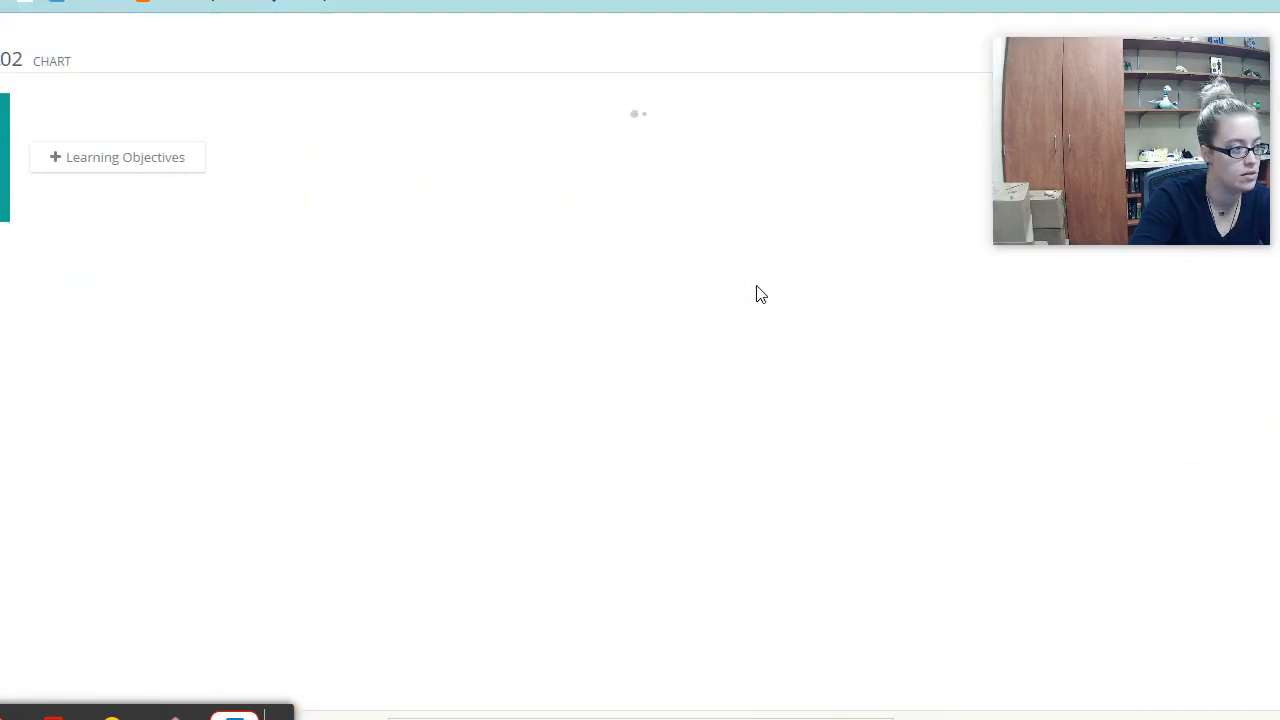
{"action": "scroll", "coordinate": [560, 329], "scroll_direction": "down", "scroll_amount": 10}
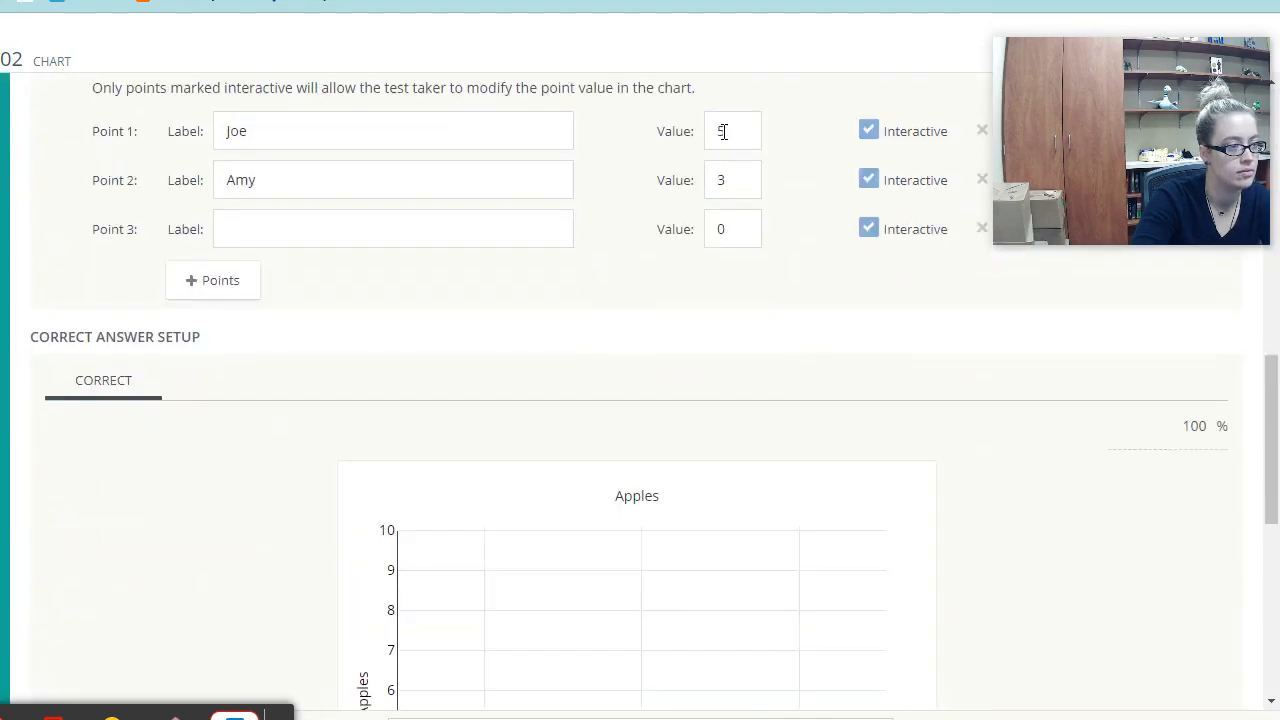
{"action": "left_click", "coordinate": [723, 131]}
{"action": "key", "text": "BackSpace"}
{"action": "type", "text": "0"}
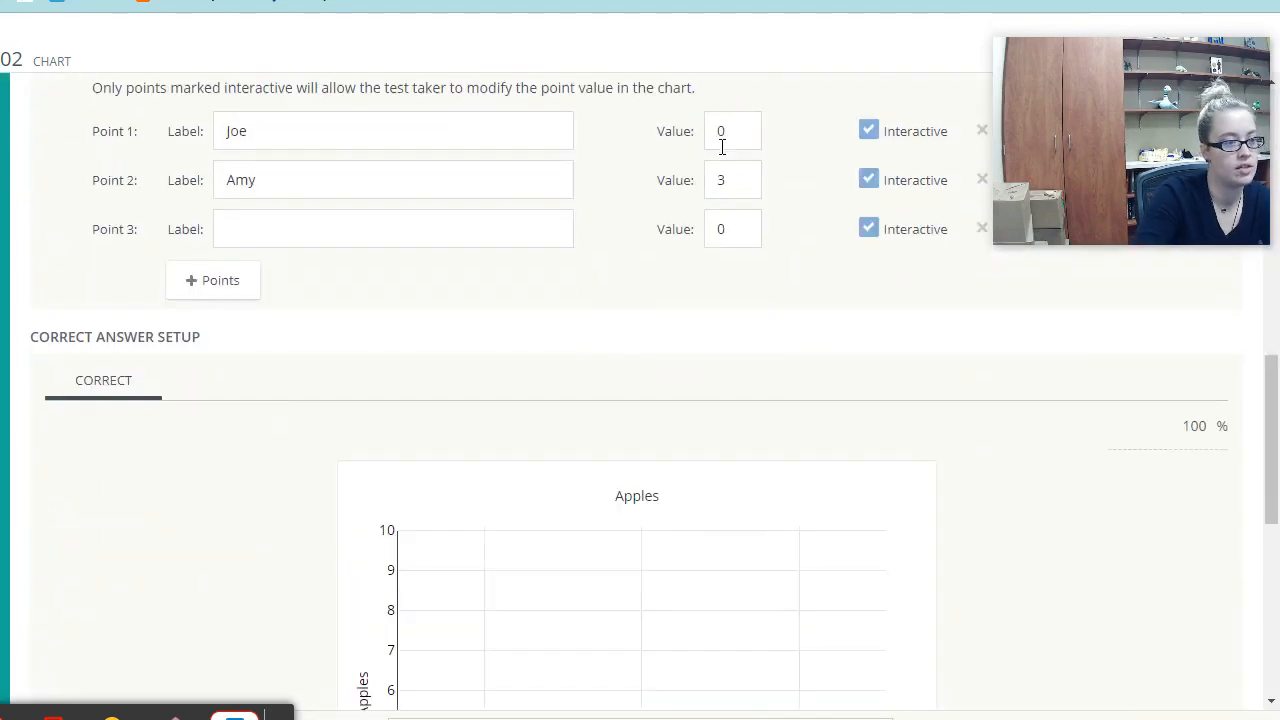
{"action": "left_click", "coordinate": [737, 182]}
{"action": "key", "text": "BackSpace"}
{"action": "type", "text": "0"}
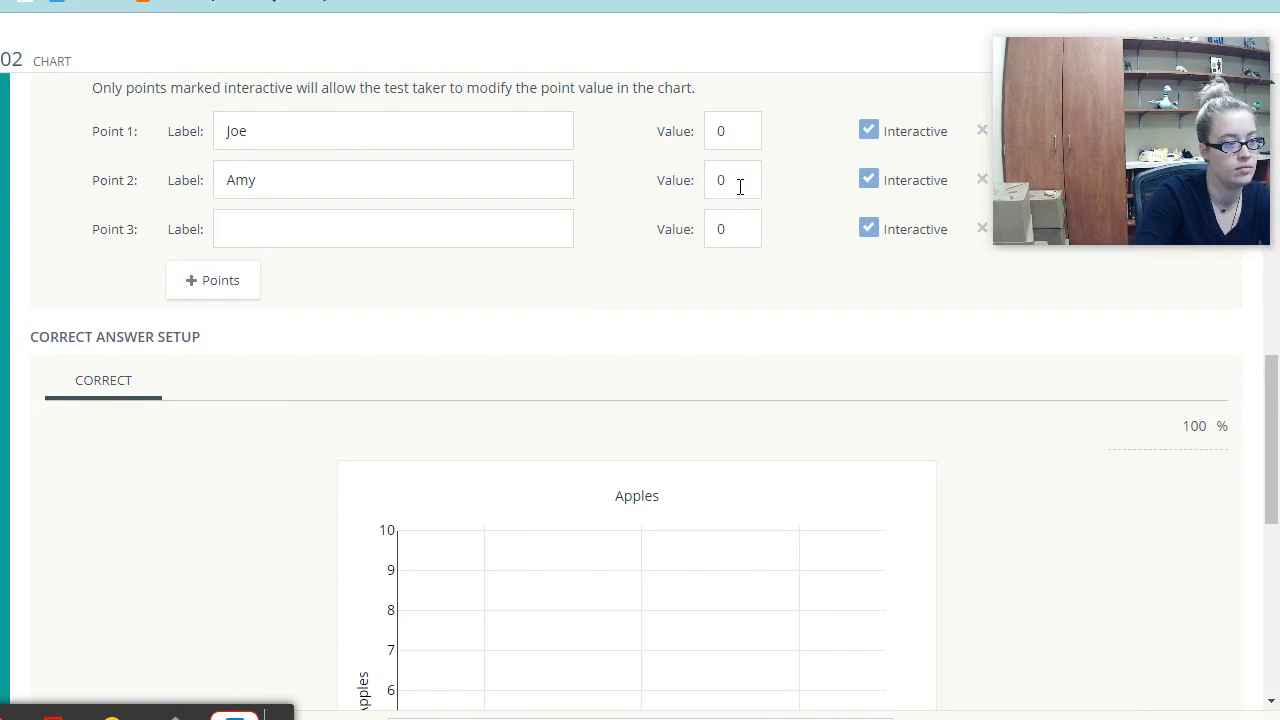
{"action": "scroll", "coordinate": [994, 543], "scroll_direction": "down", "scroll_amount": 5}
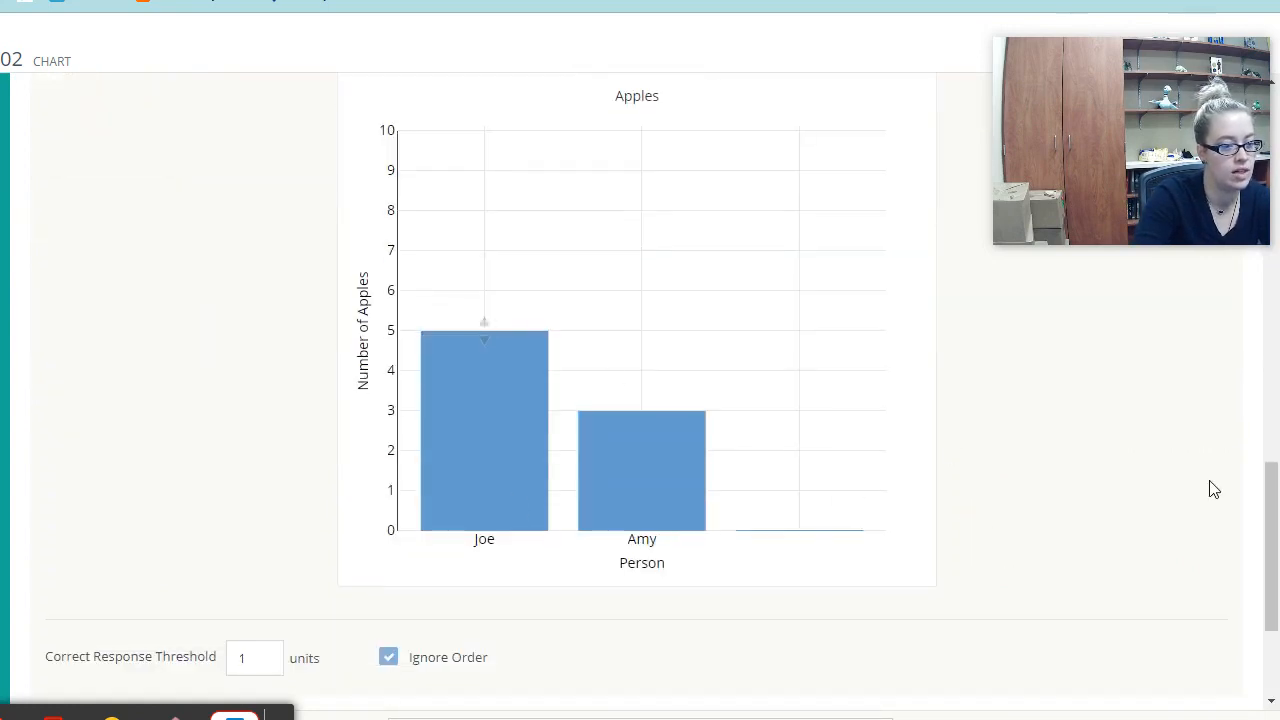
{"action": "scroll", "coordinate": [1204, 540], "scroll_direction": "down", "scroll_amount": 3}
{"action": "left_click", "coordinate": [1186, 718]}
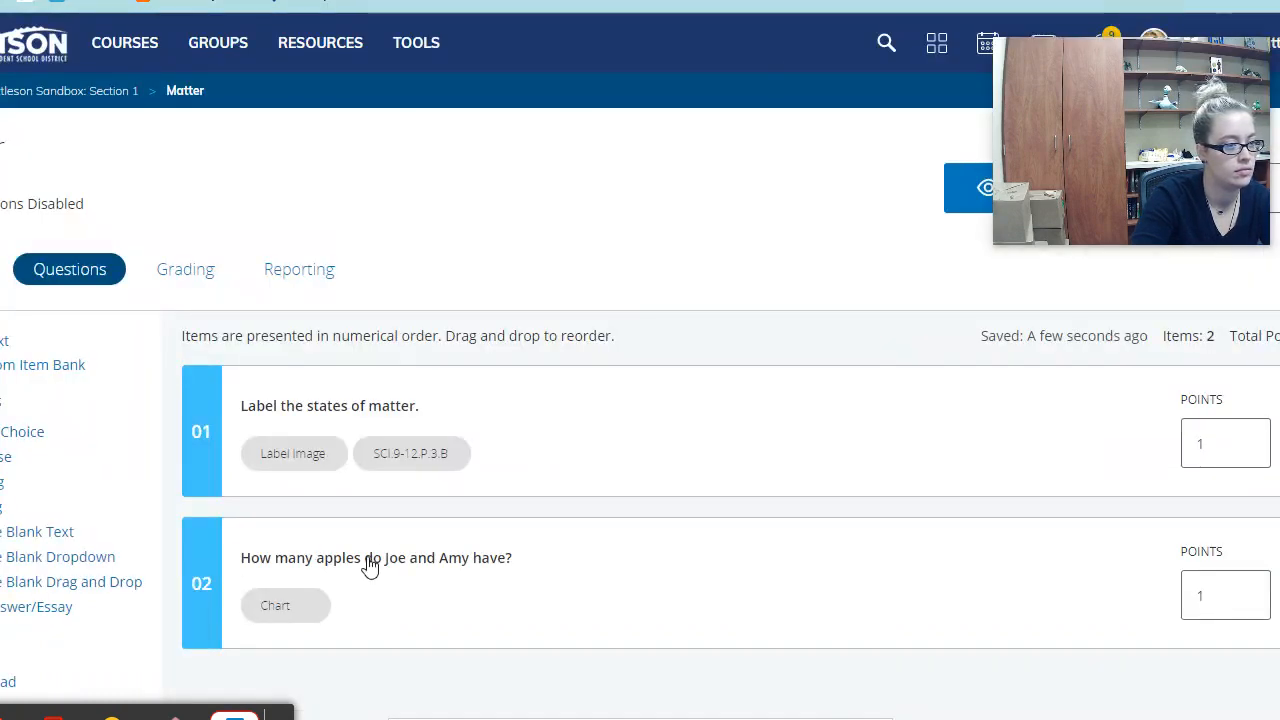
{"action": "left_click", "coordinate": [970, 195]}
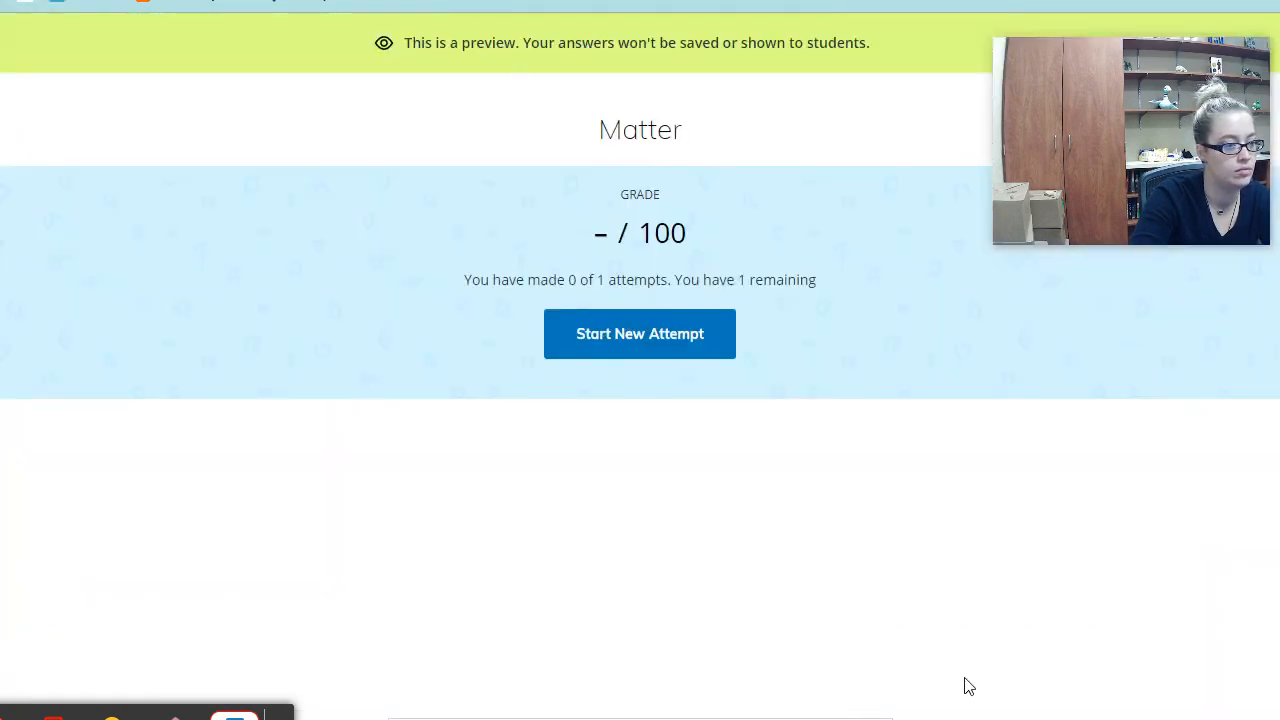
{"action": "left_click", "coordinate": [594, 331]}
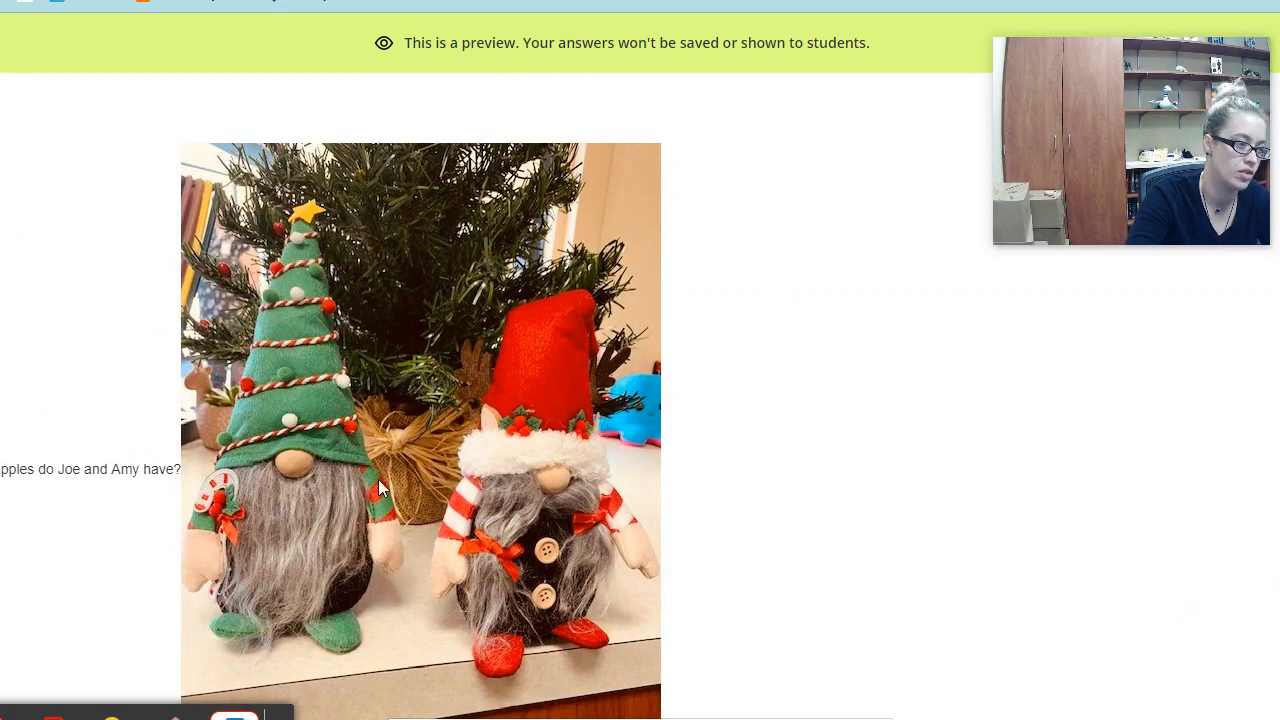
{"action": "scroll", "coordinate": [976, 411], "scroll_direction": "down", "scroll_amount": 7}
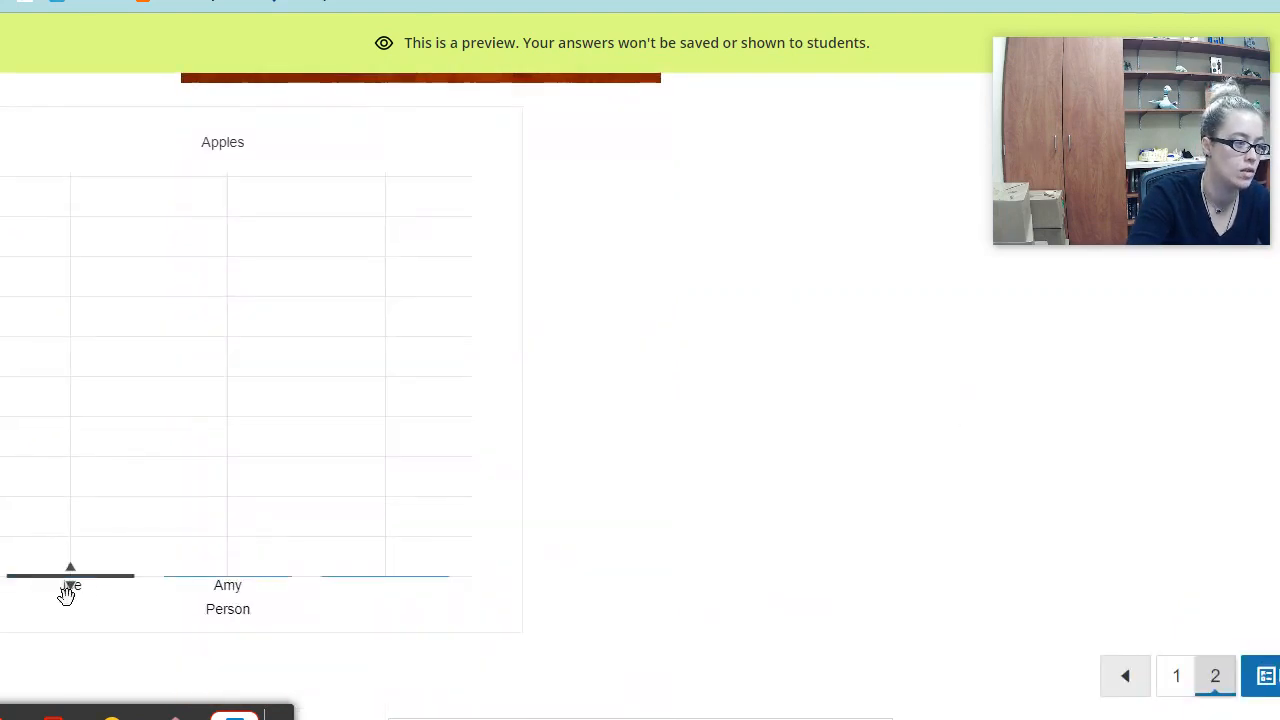
{"action": "left_click_drag", "start_coordinate": [63, 583], "coordinate": [102, 378]}
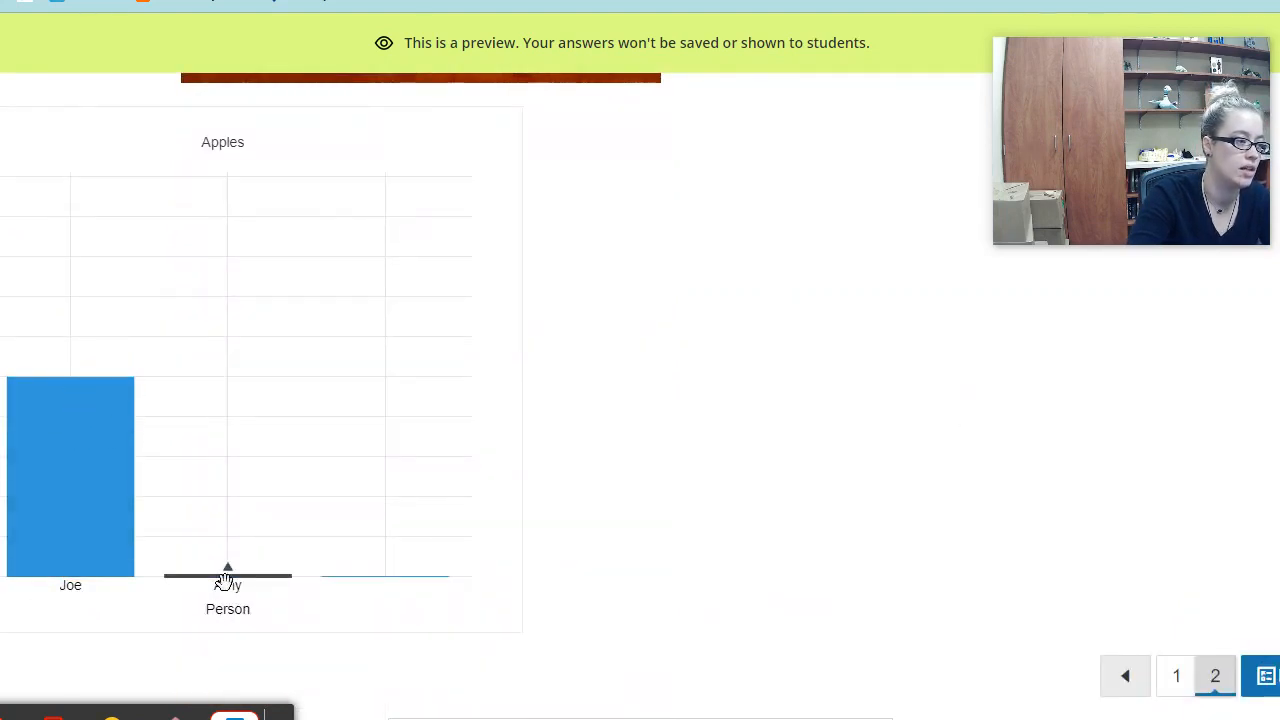
{"action": "left_click_drag", "start_coordinate": [228, 573], "coordinate": [226, 464]}
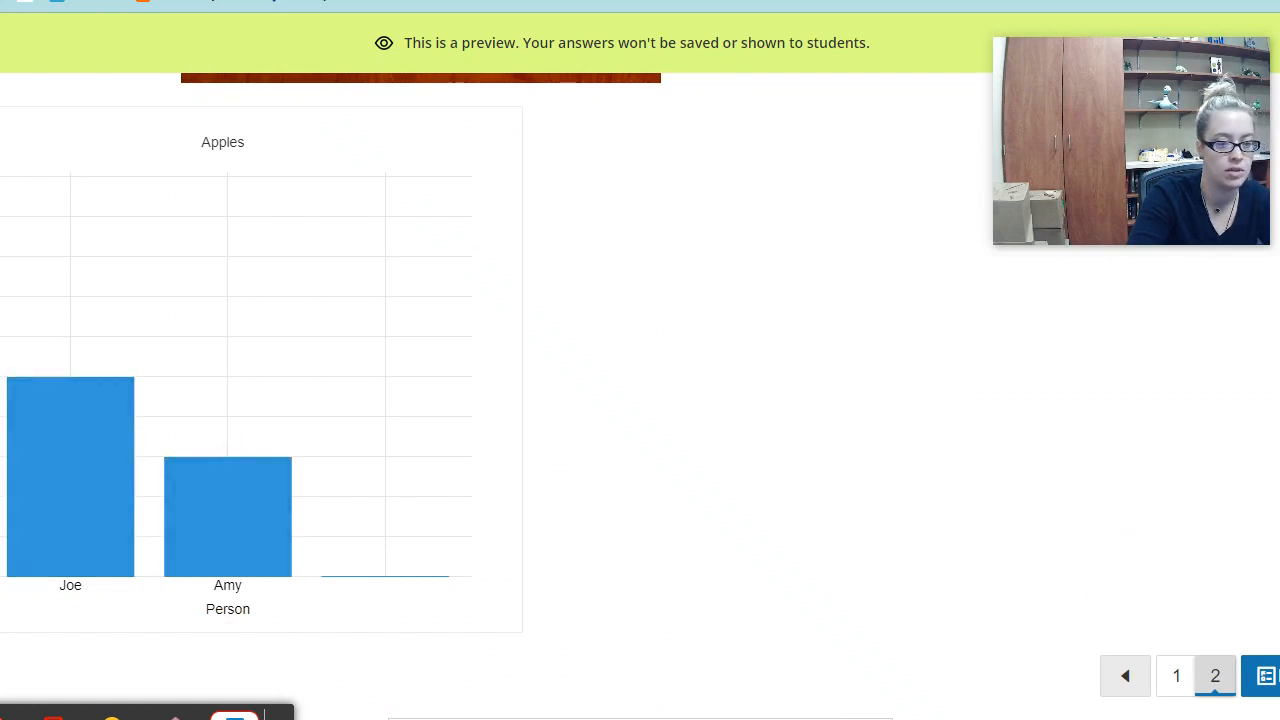
{"action": "left_click", "coordinate": [1265, 676]}
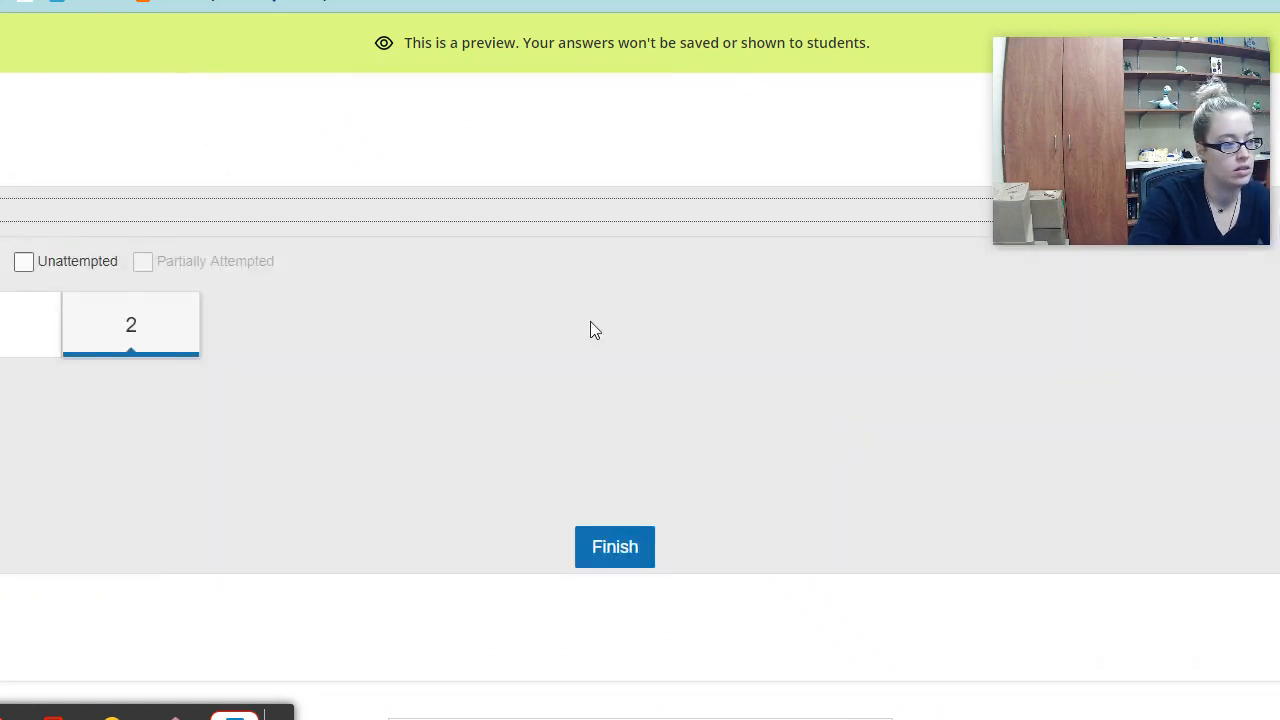
{"action": "left_click", "coordinate": [619, 561]}
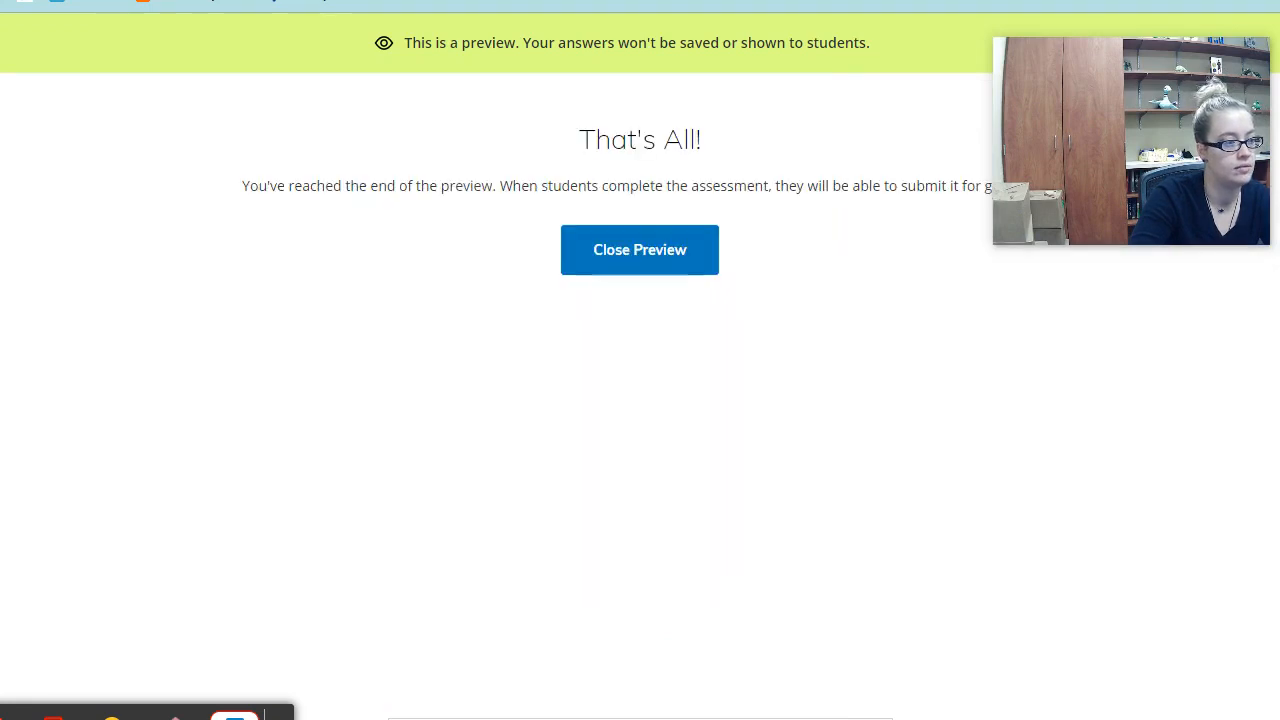
{"action": "left_click", "coordinate": [686, 259]}
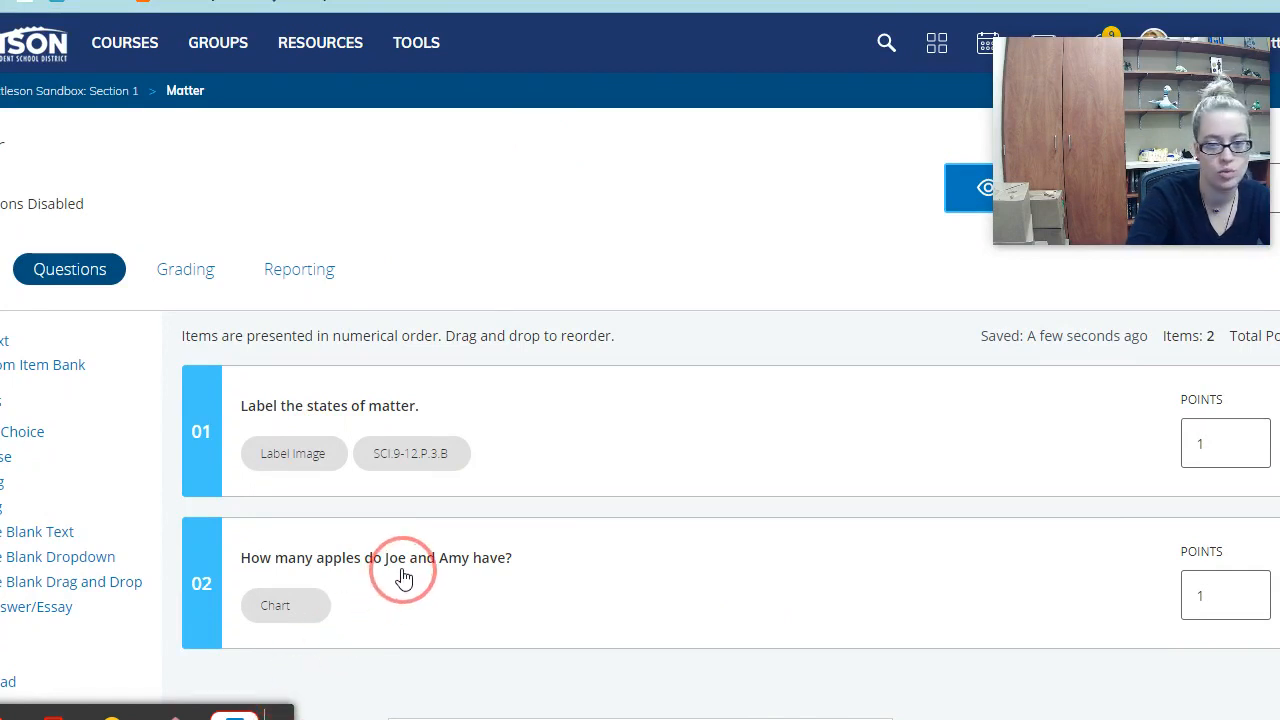
{"action": "scroll", "coordinate": [97, 503], "scroll_direction": "down", "scroll_amount": 2}
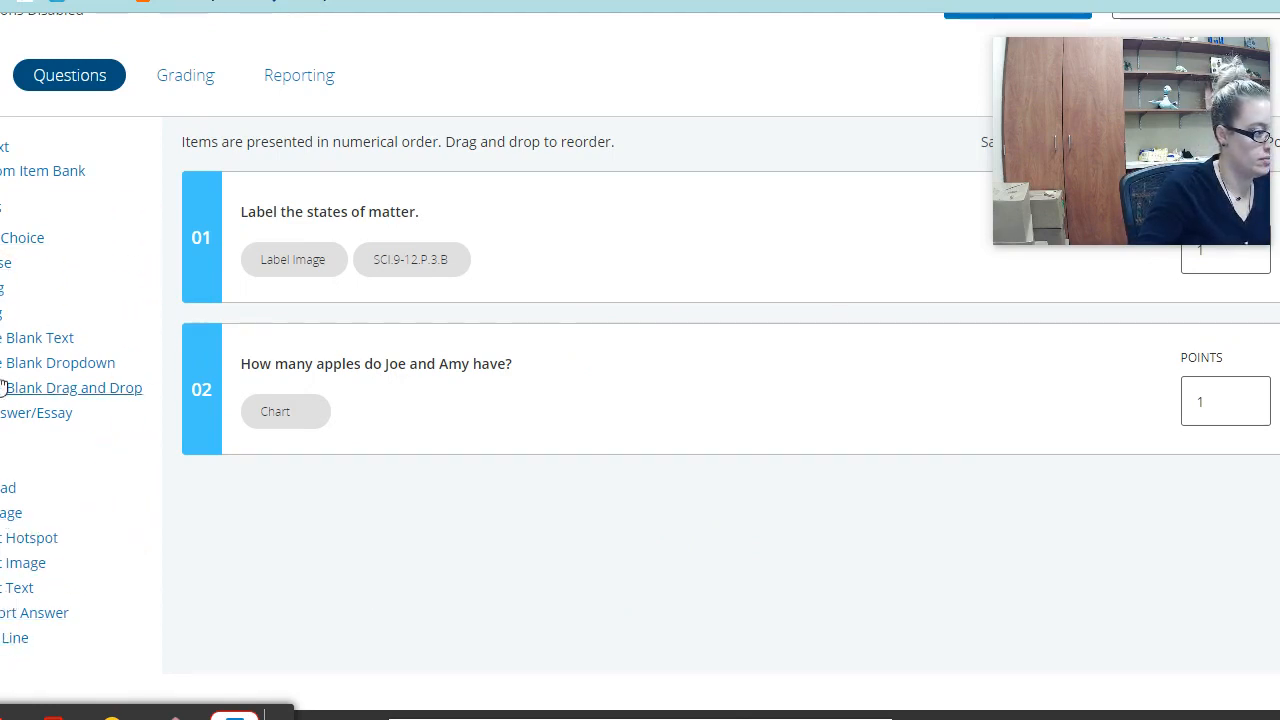
- Add a Fill in the Blank Text question with the prompt 'A ___ is the desenst form of matter'
{"action": "left_click", "coordinate": [38, 340]}
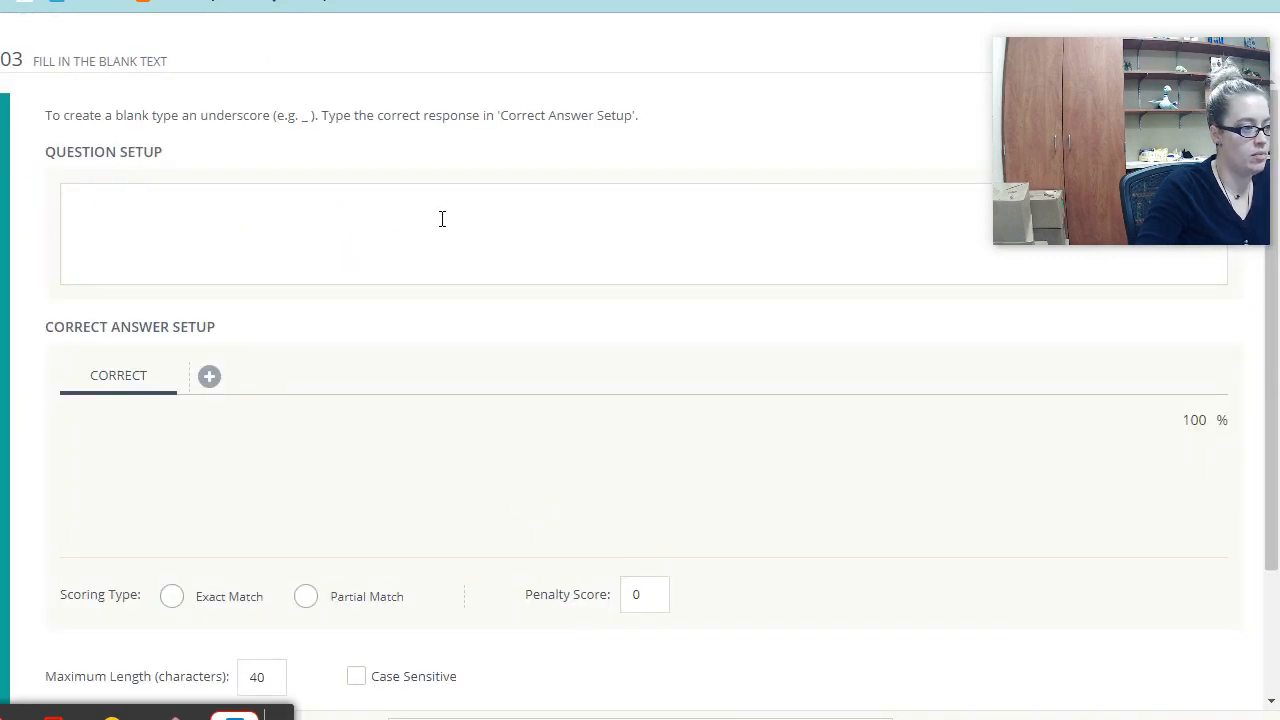
{"action": "left_click", "coordinate": [442, 219]}
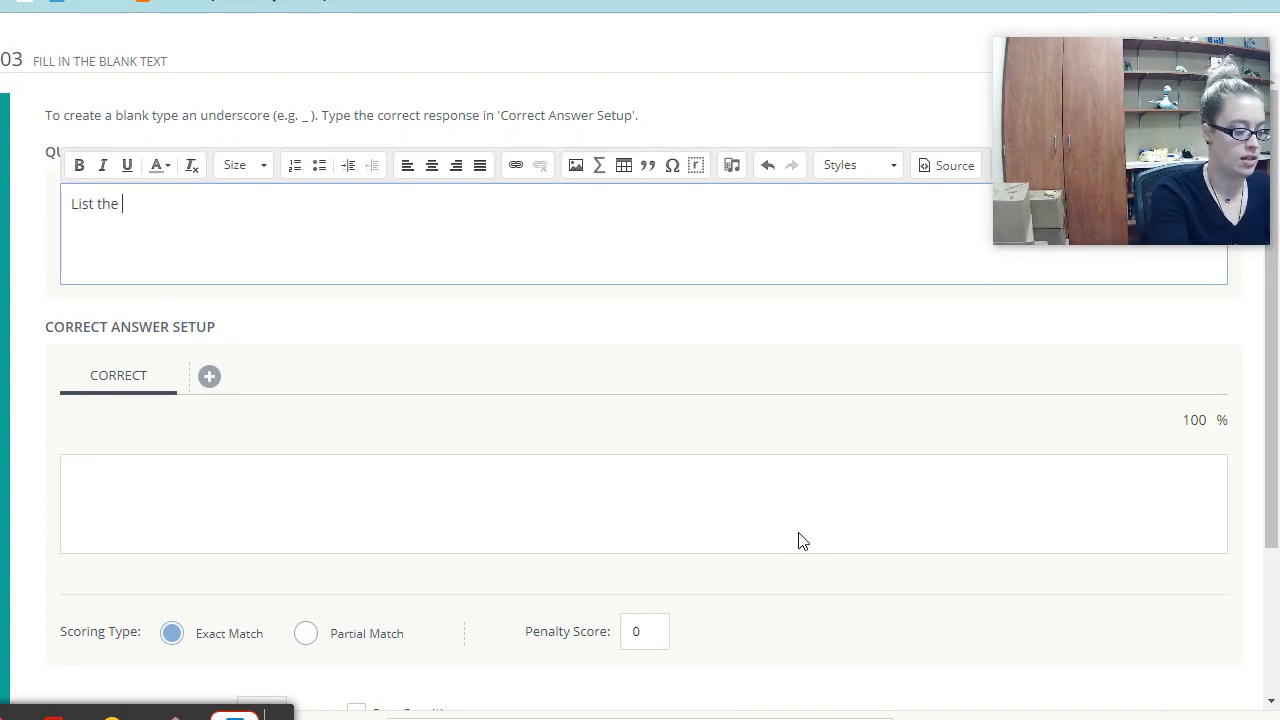
{"action": "type", "text": "List the types of matter."}
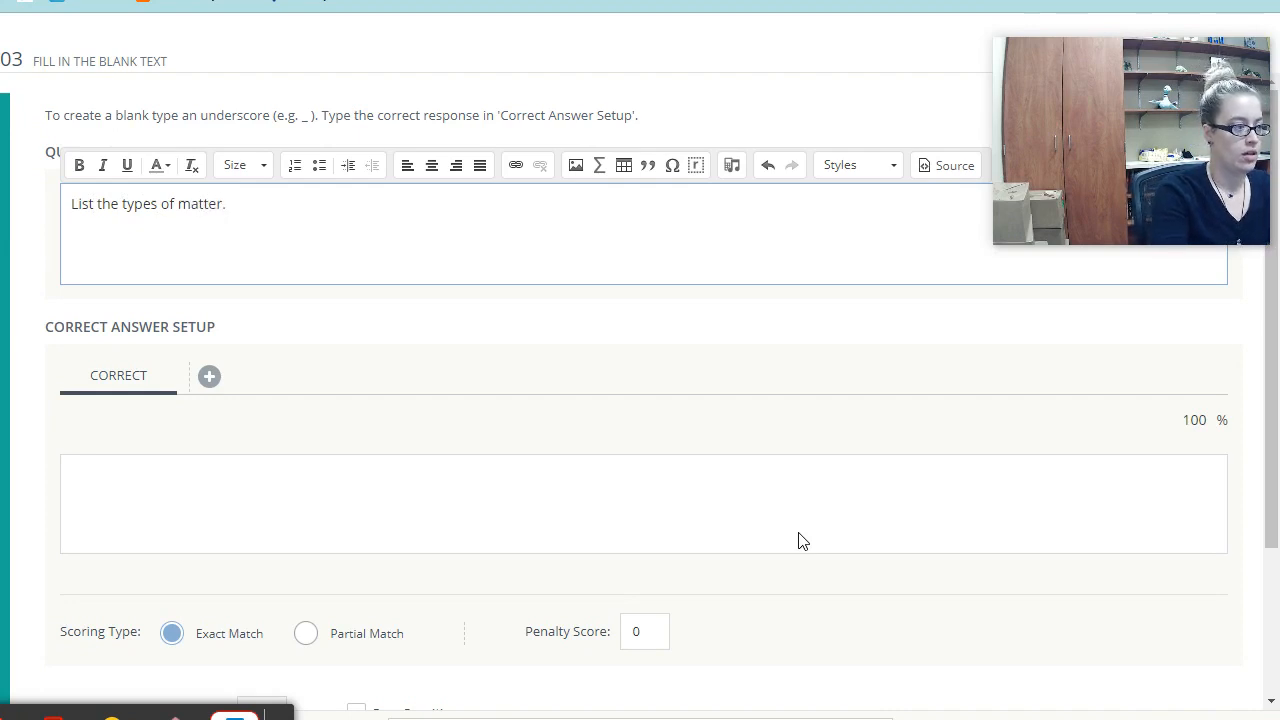
{"action": "key", "text": "Return"}
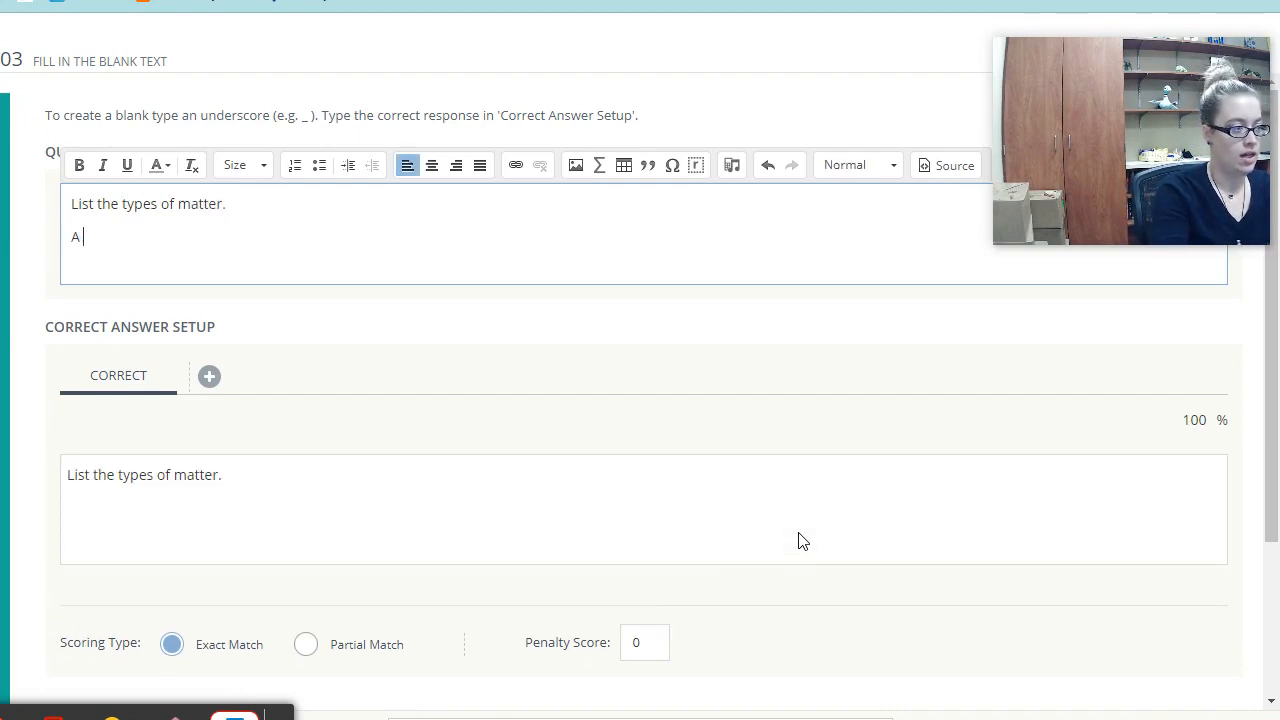
{"action": "type", "text": "A"}
{"action": "type", "text": " _ _ _"}
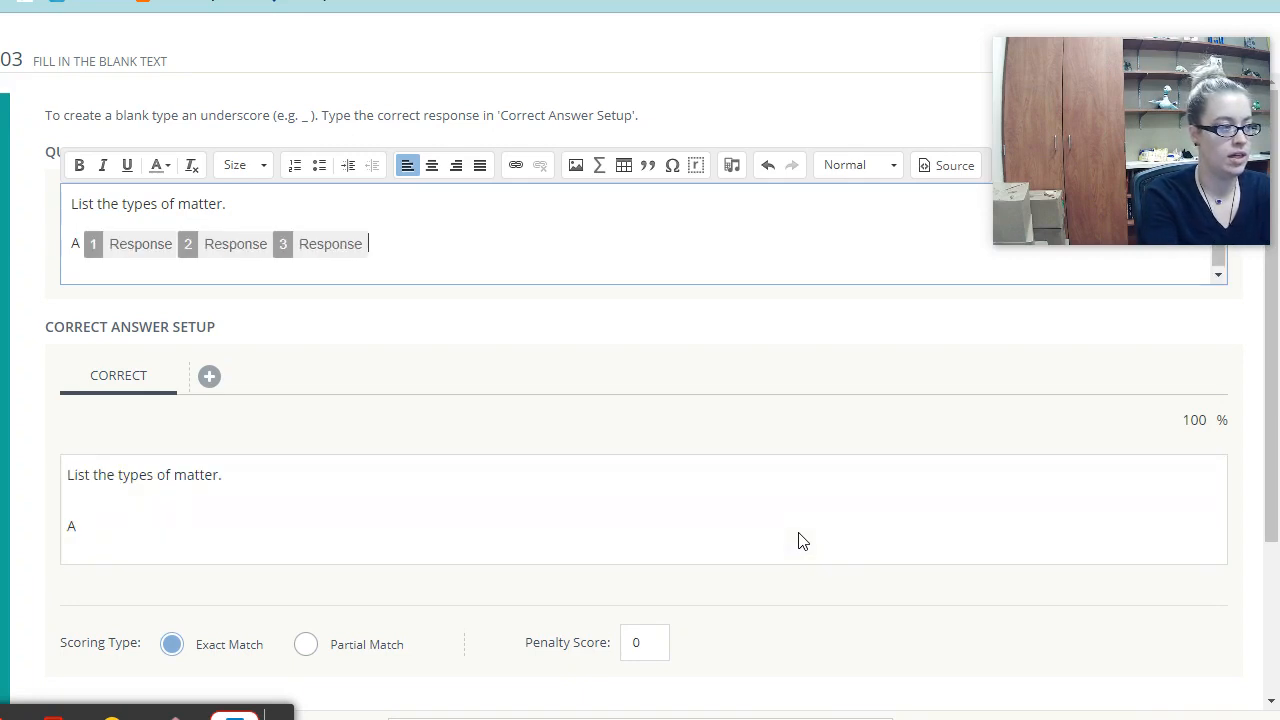
{"action": "key", "text": "BackSpace"}
{"action": "key", "text": "BackSpace"}
{"action": "key", "text": "BackSpace"}
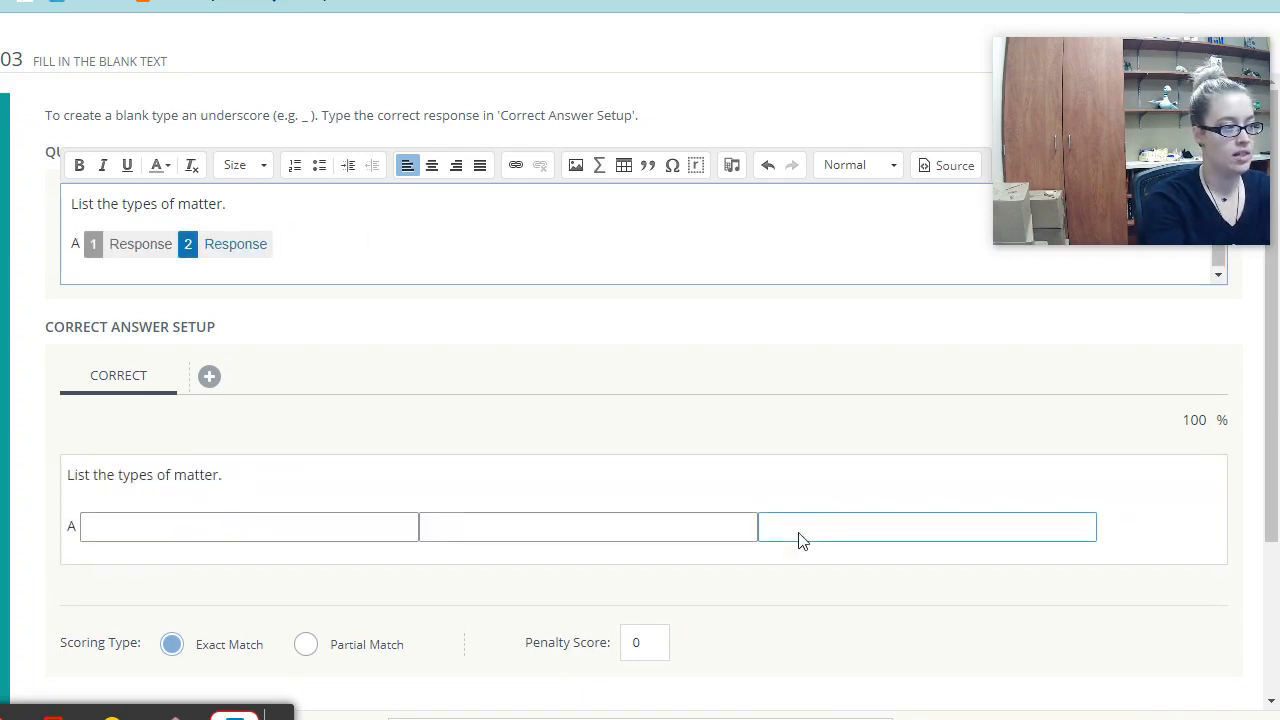
{"action": "key", "text": "BackSpace"}
{"action": "key", "text": "BackSpace"}
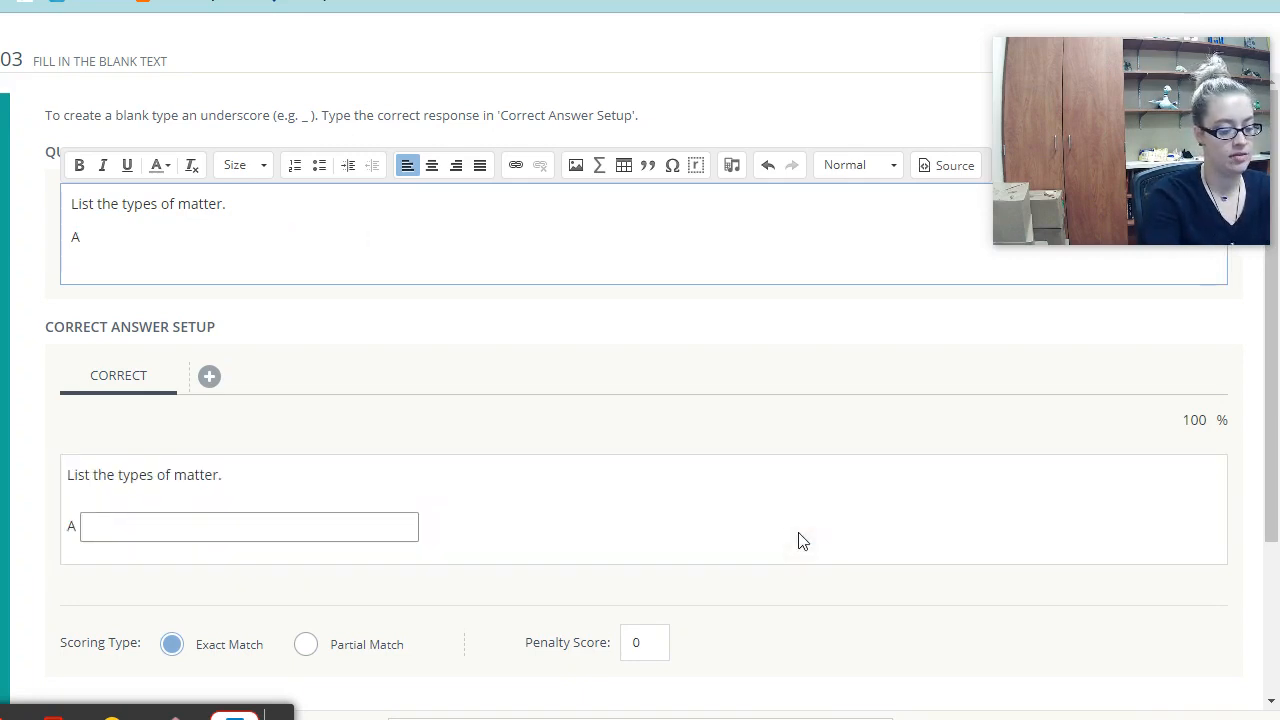
{"action": "type", "text": "_"}
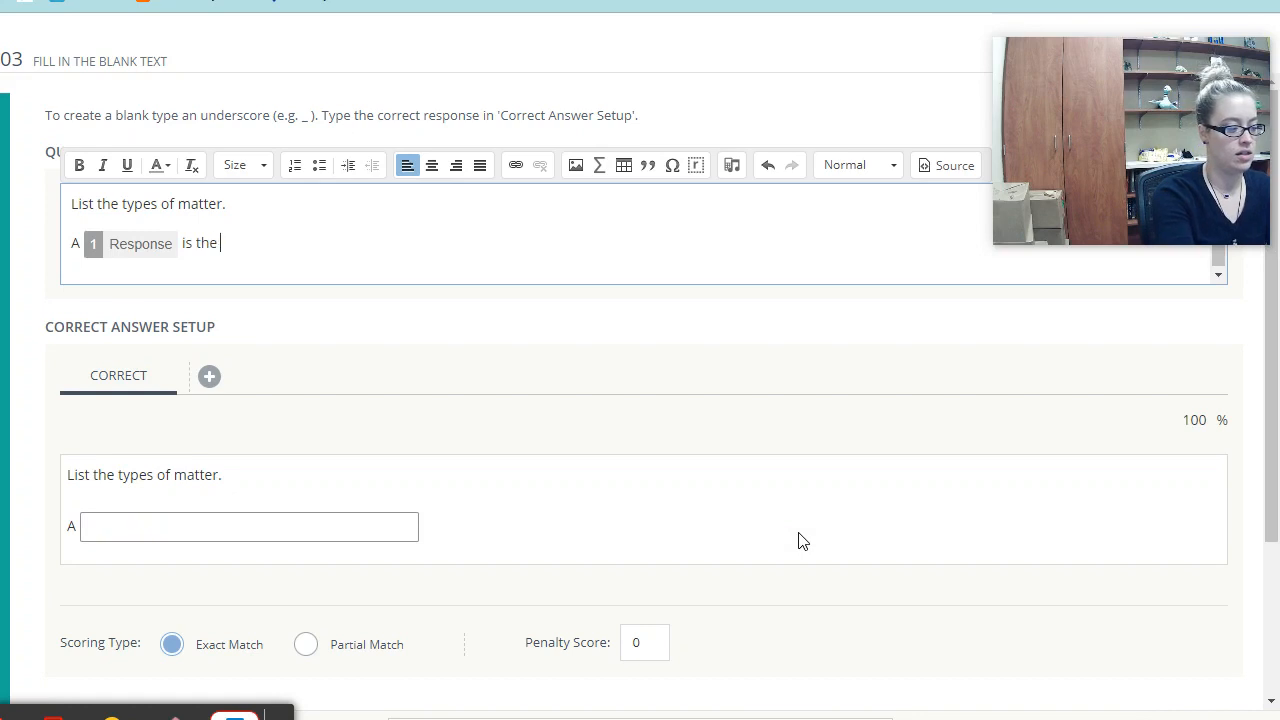
{"action": "type", "text": " is the dese"}
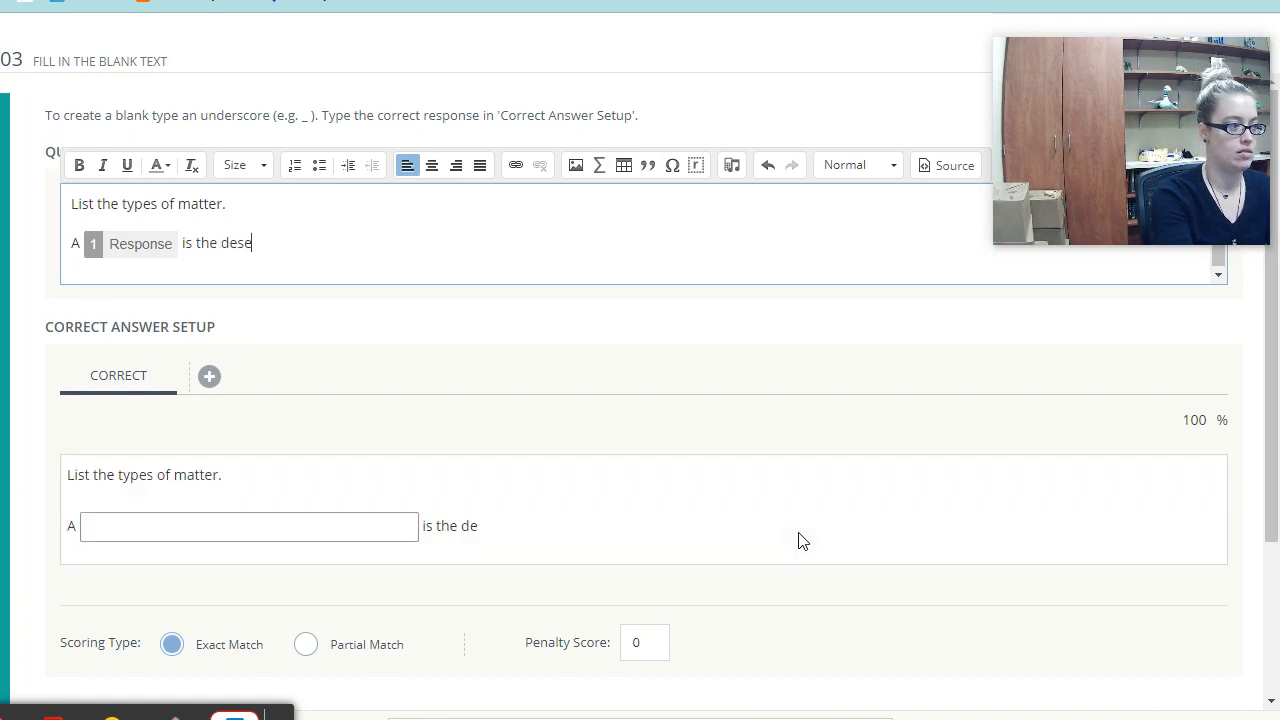
{"action": "key", "text": "BackSpace"}
{"action": "key", "text": "BackSpace"}
{"action": "type", "text": "ns"}
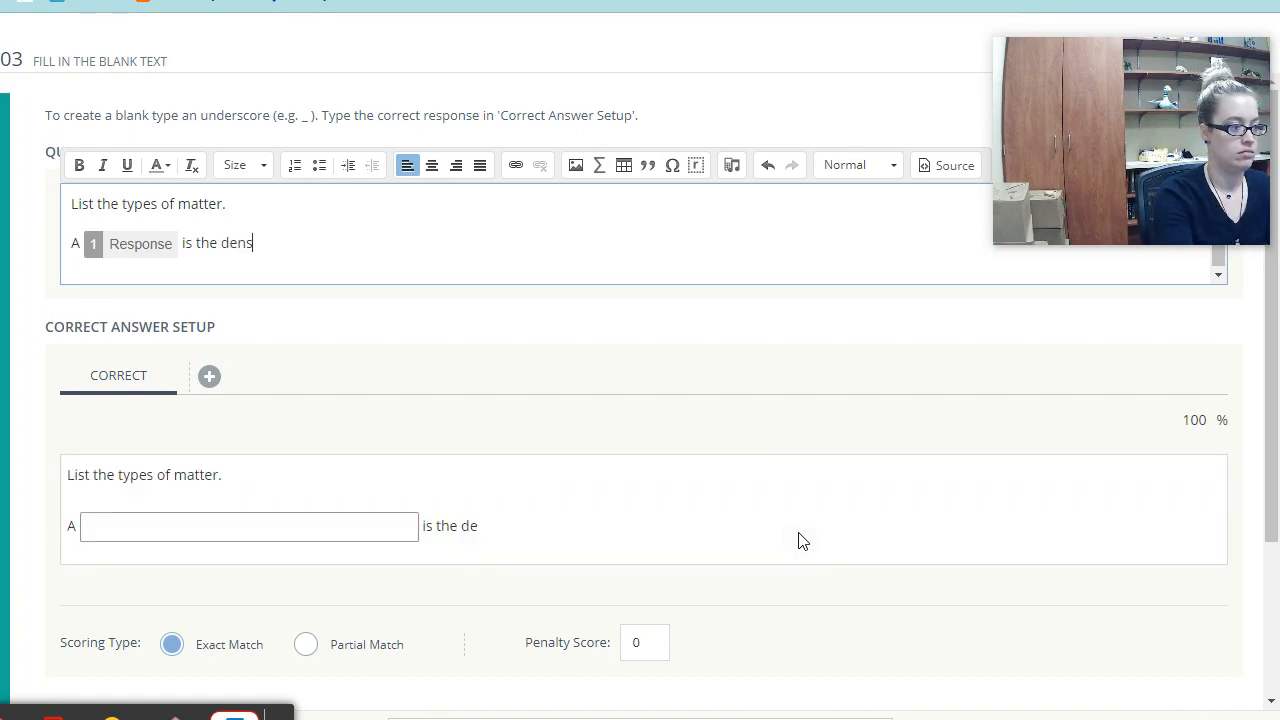
{"action": "type", "text": "est form of "}
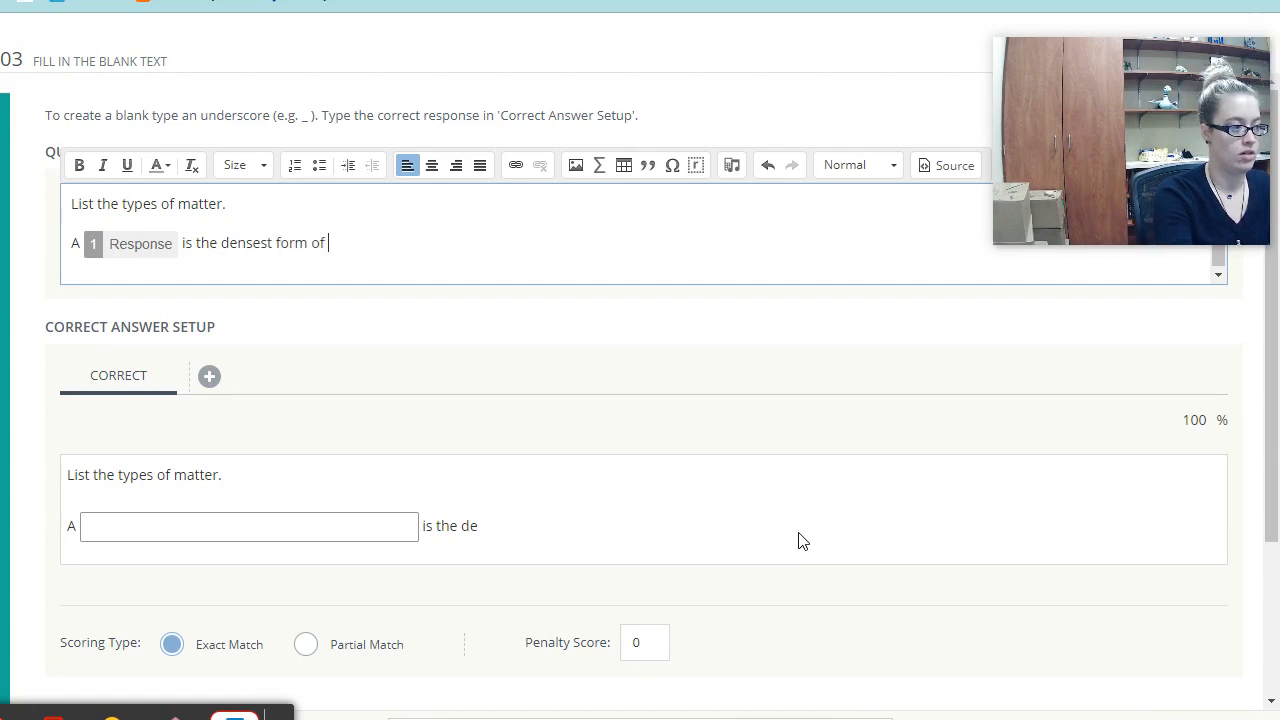
{"action": "type", "text": "matter."}
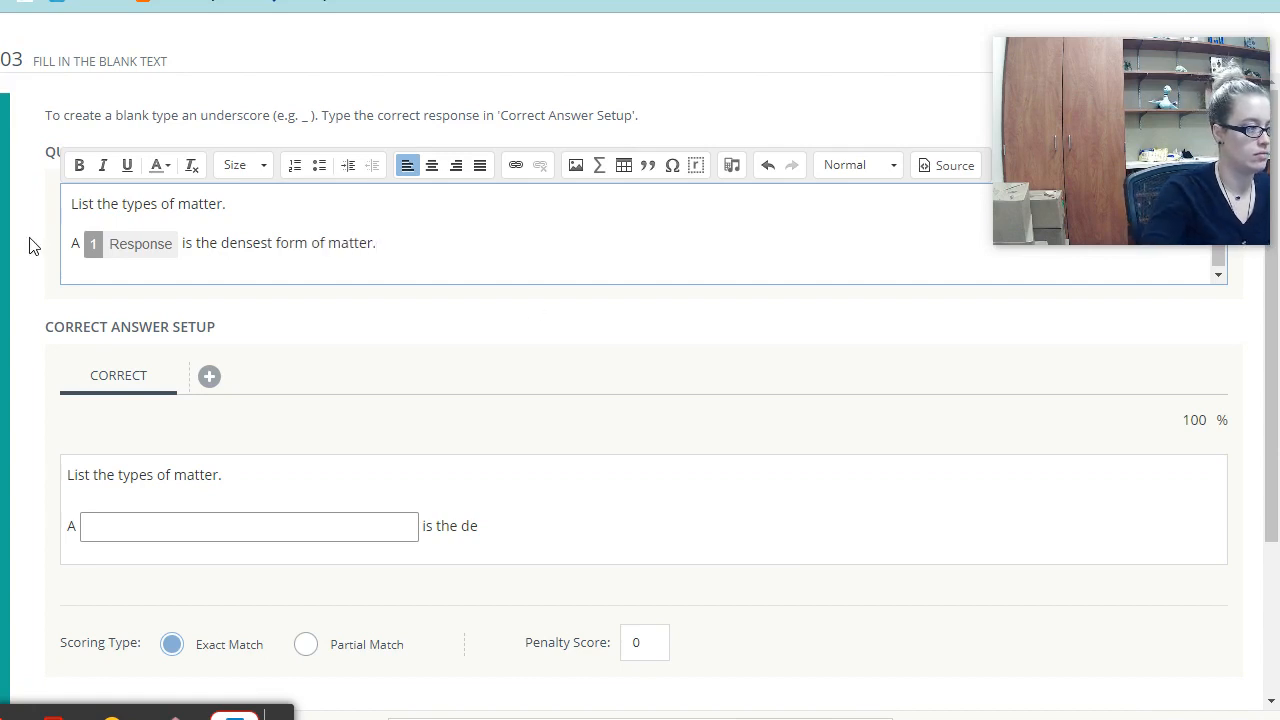
- Replace 'List' with 'Fill in' in the prompt's first line, then move to the answer field for Solid
{"action": "left_click_drag", "start_coordinate": [94, 204], "coordinate": [63, 195]}
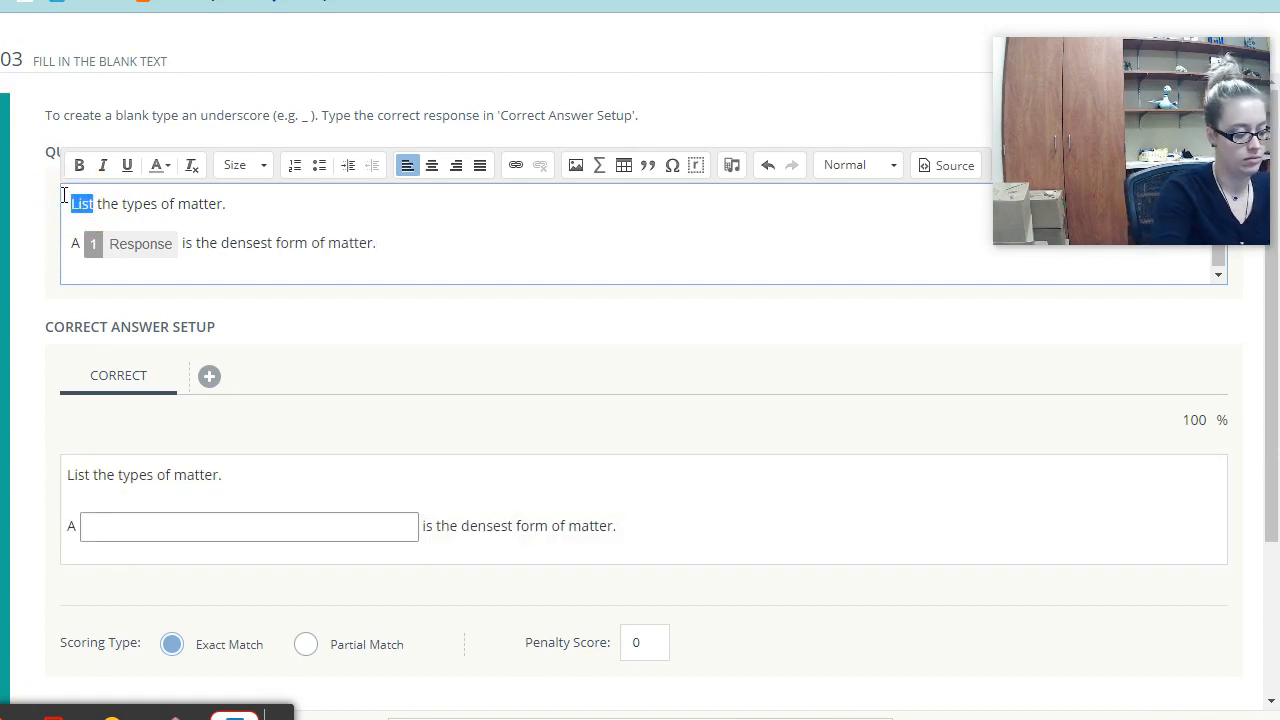
{"action": "type", "text": "Fill in"}
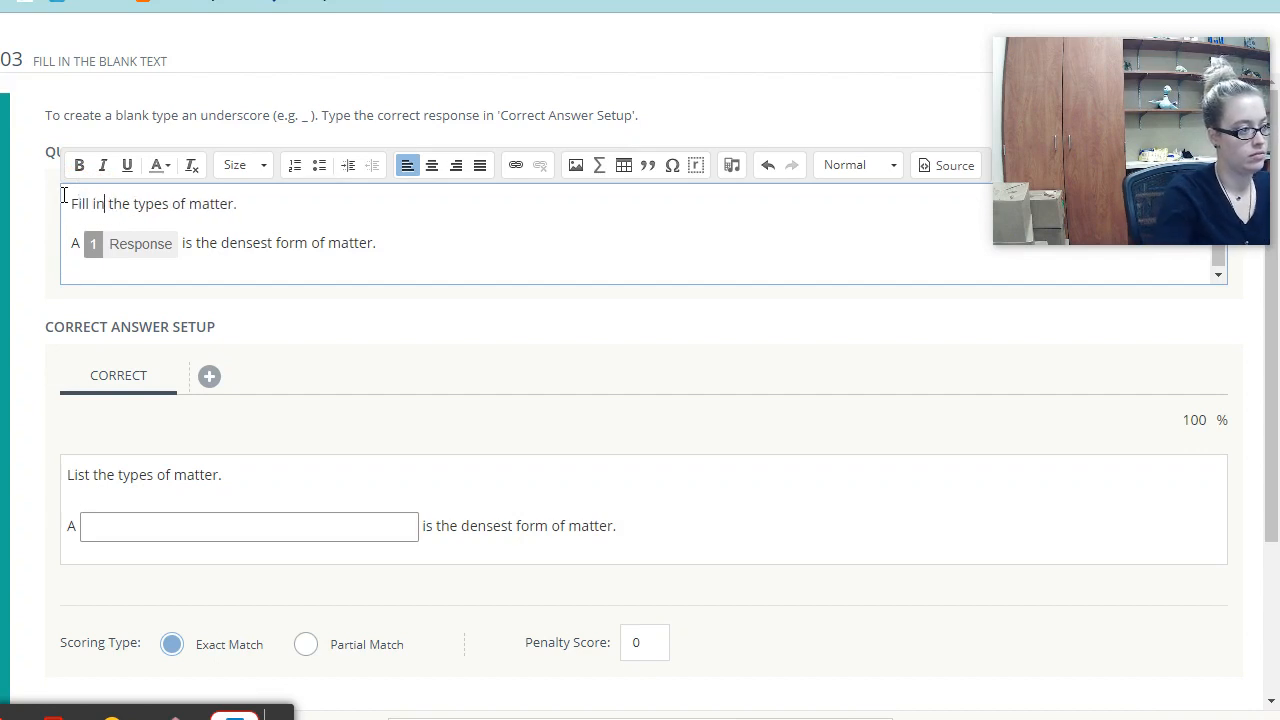
{"action": "left_click", "coordinate": [513, 222]}
{"action": "left_click", "coordinate": [330, 528]}
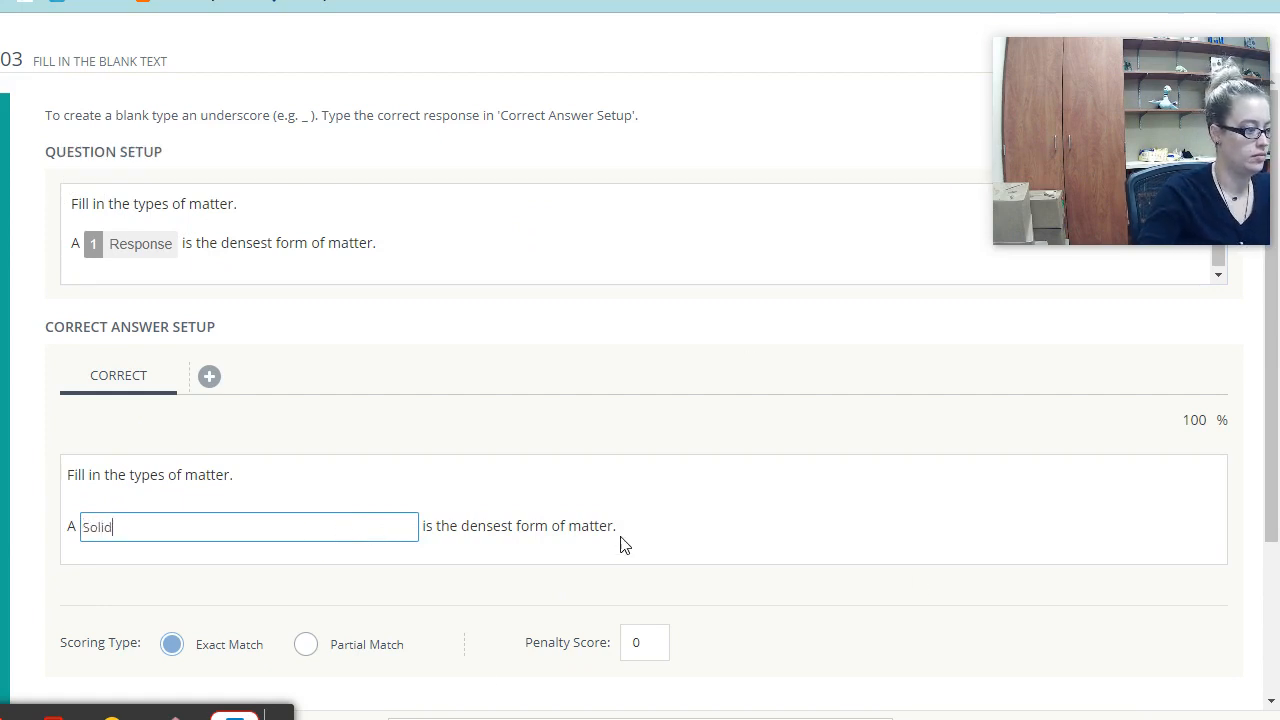
- Set the question's scoring to Partial Match, leaving case-sensitive checking off
{"action": "scroll", "coordinate": [623, 543], "scroll_direction": "down", "scroll_amount": 2}
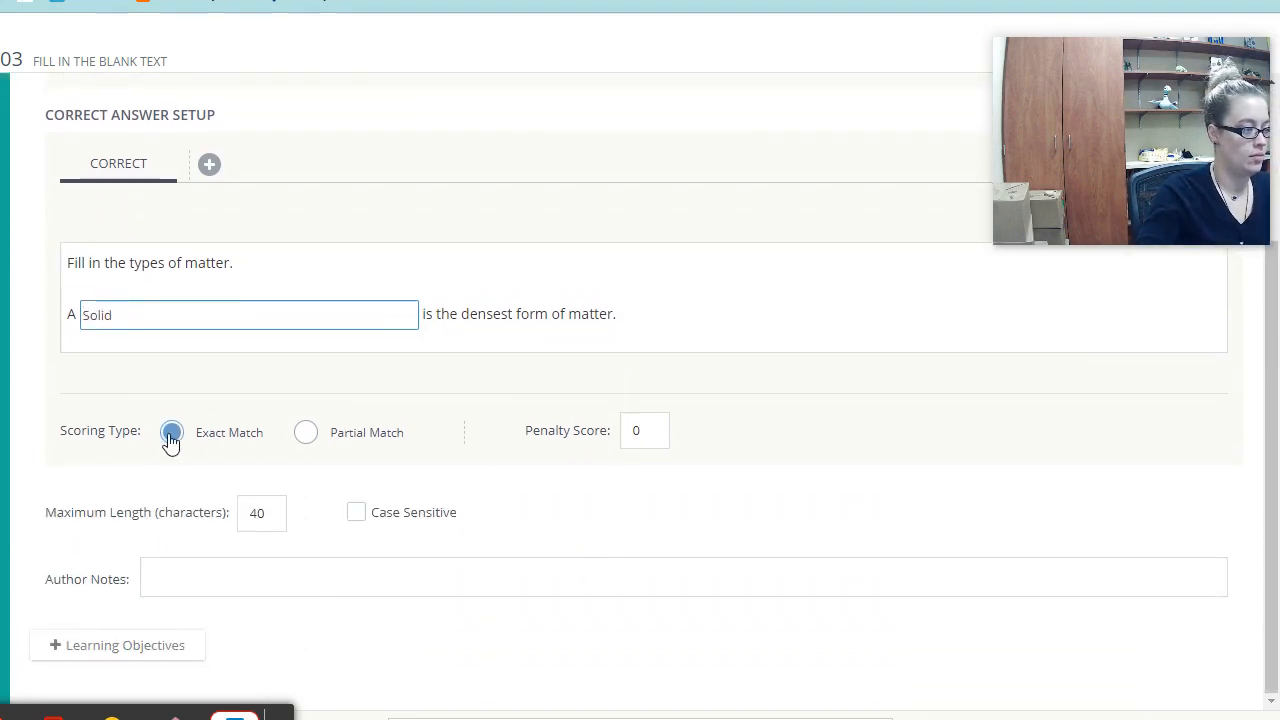
{"action": "left_click", "coordinate": [307, 436]}
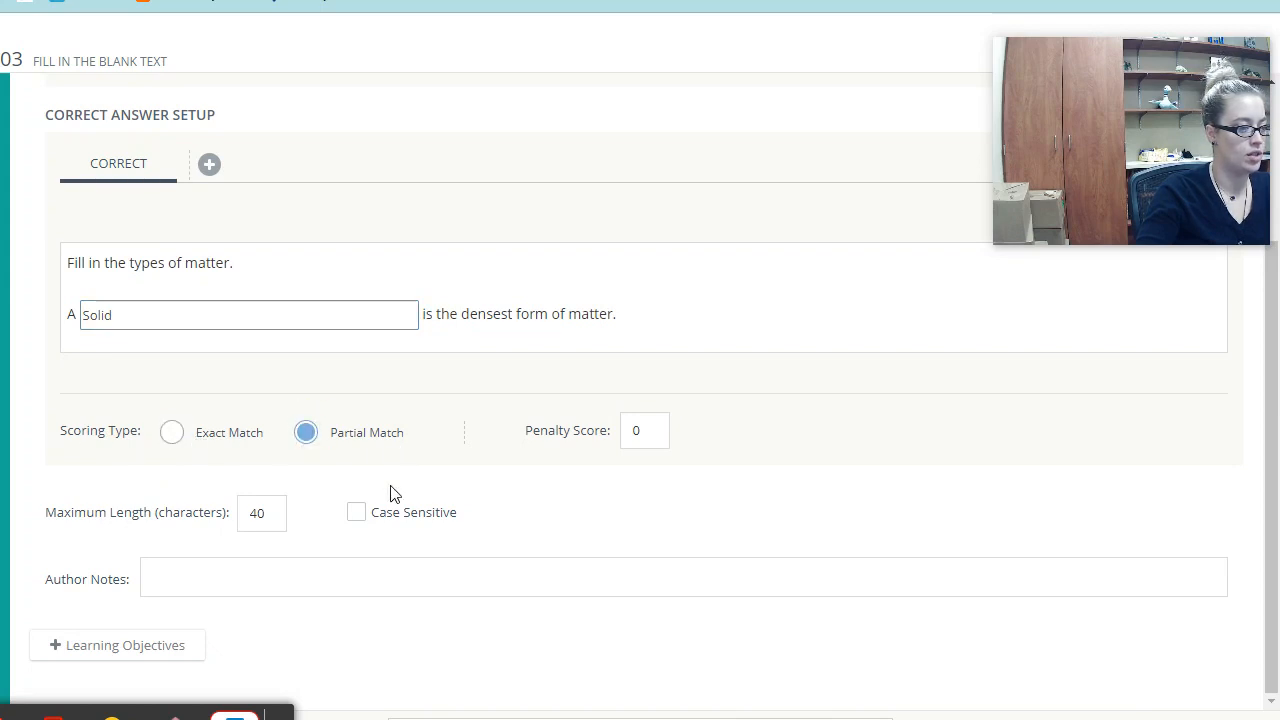
{"action": "left_click", "coordinate": [358, 513]}
{"action": "left_click", "coordinate": [358, 515]}
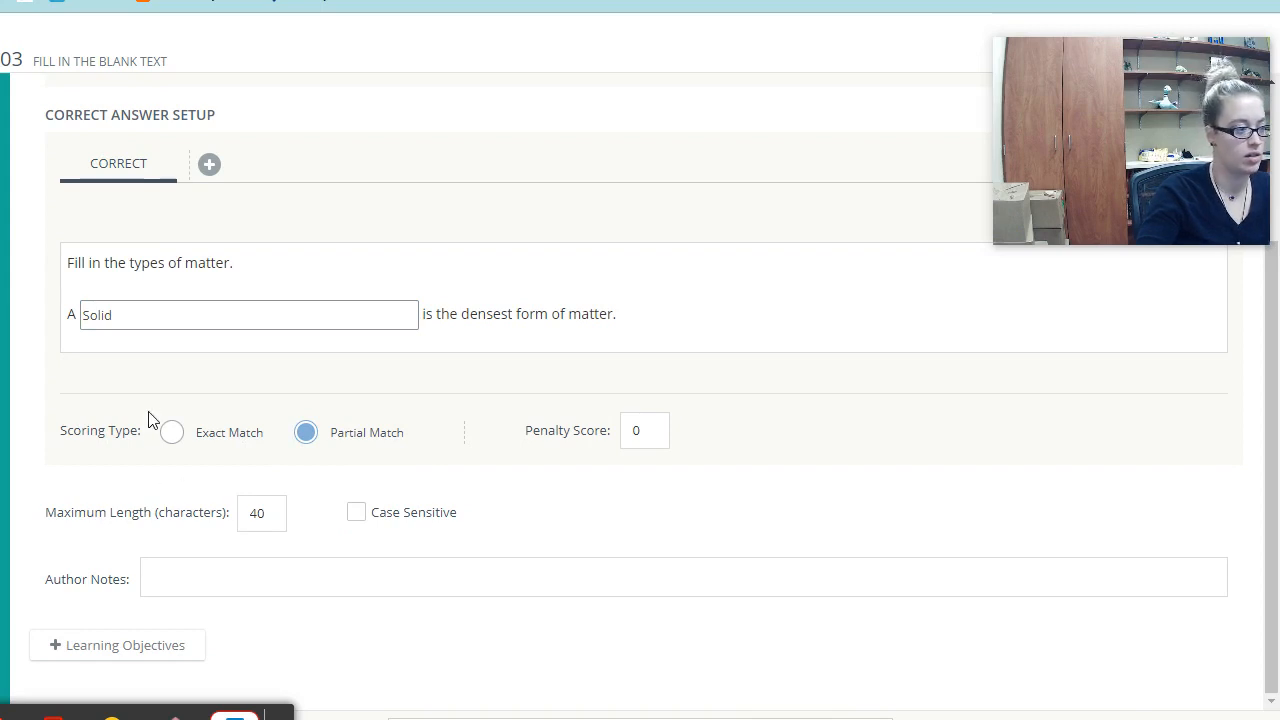
{"action": "left_click", "coordinate": [171, 433]}
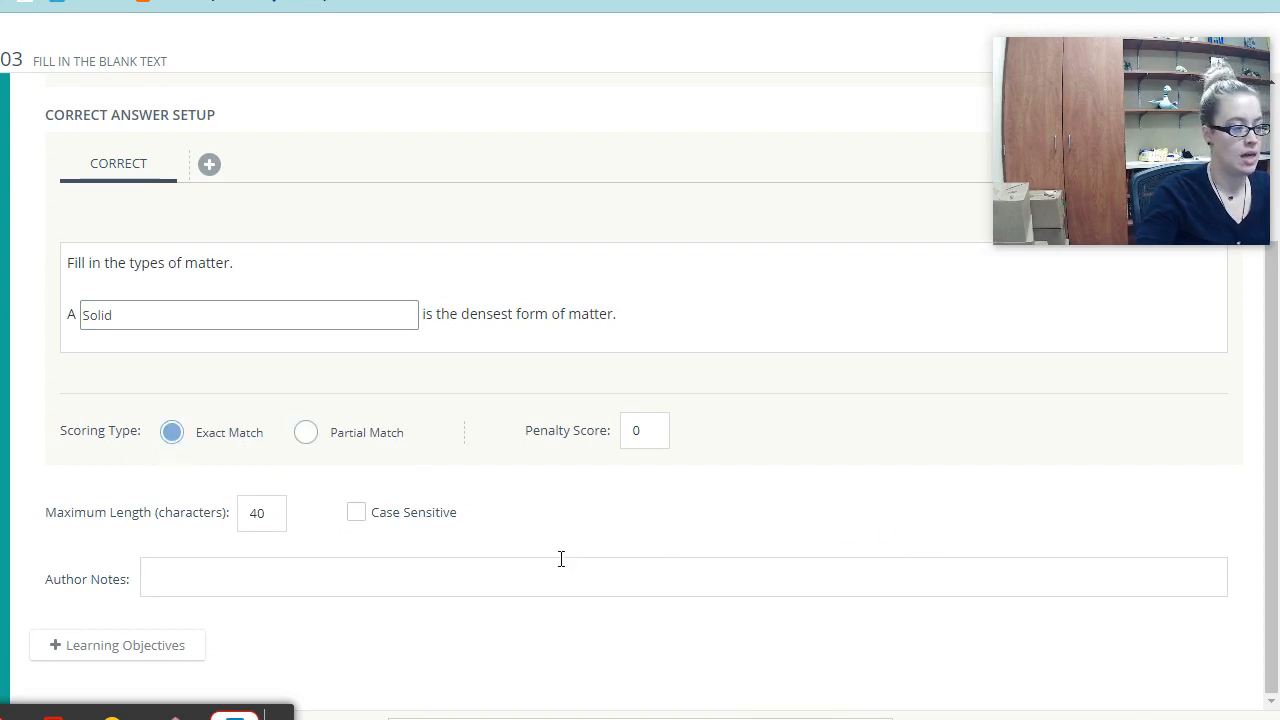
{"action": "left_click", "coordinate": [306, 433]}
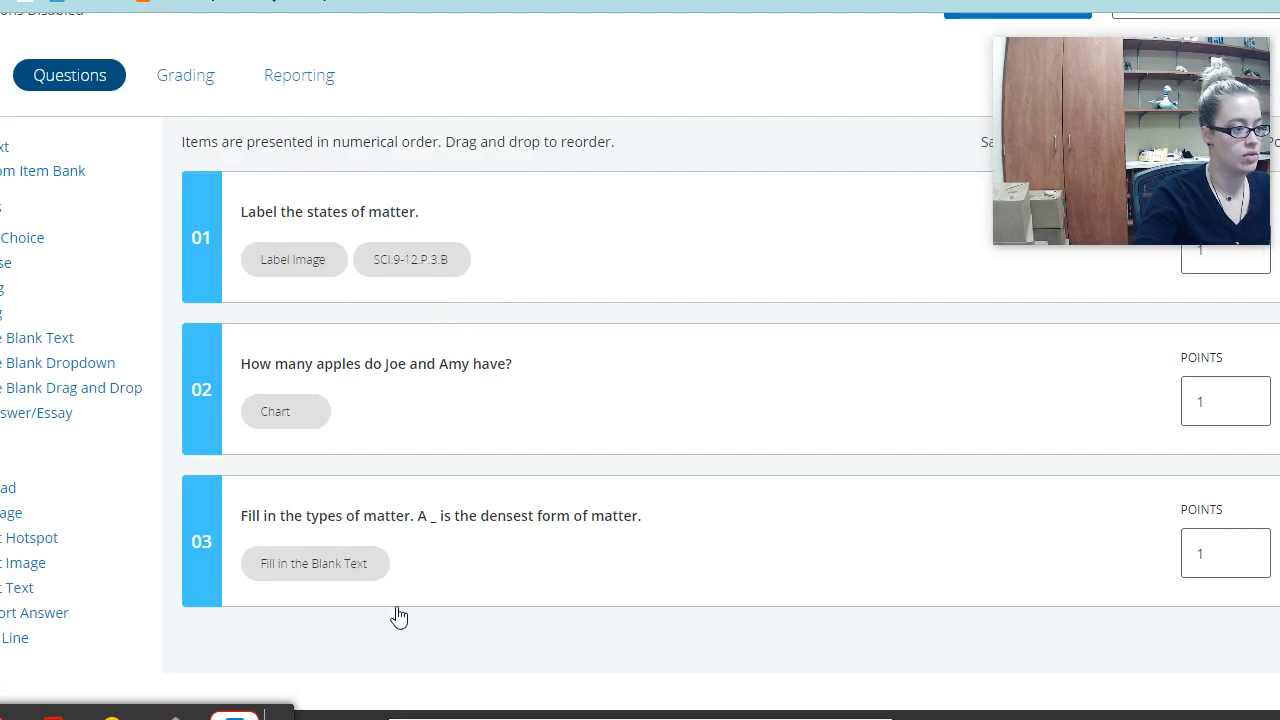
- Preview the Matter assessment as a student through all three questions, then finish and close the preview
{"action": "scroll", "coordinate": [600, 531], "scroll_direction": "up", "scroll_amount": 3}
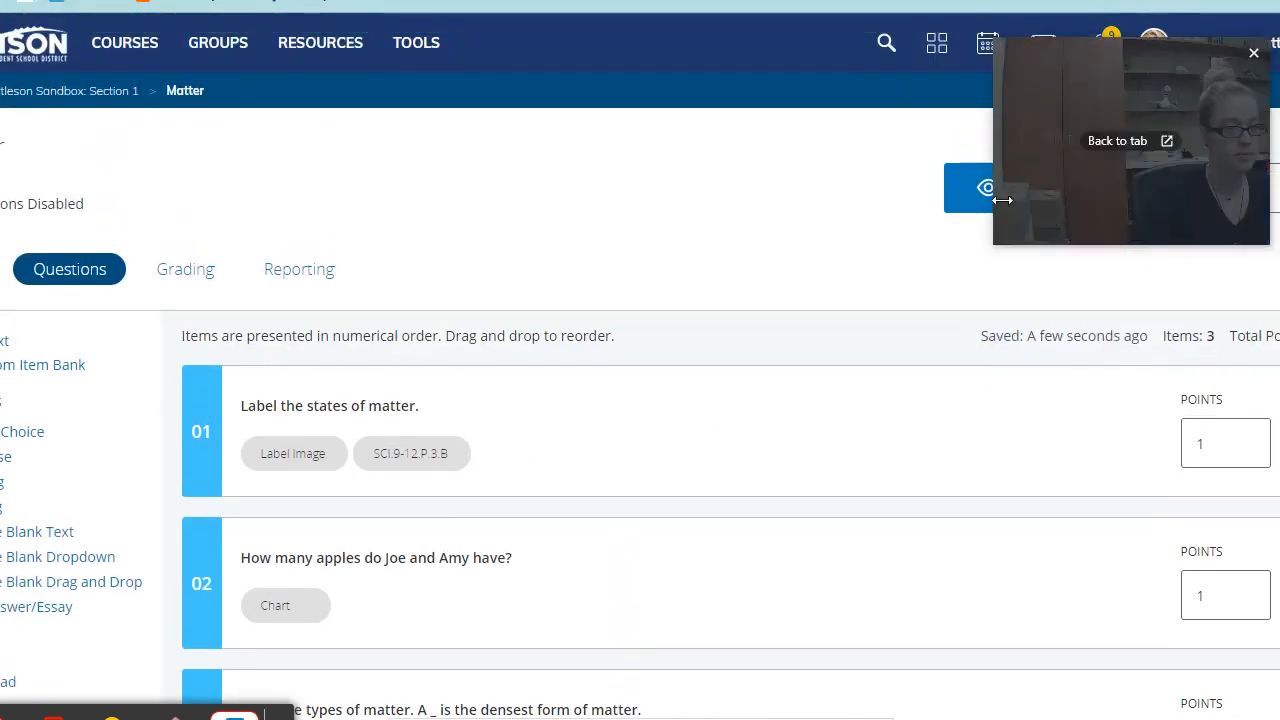
{"action": "left_click", "coordinate": [970, 205]}
{"action": "left_click", "coordinate": [645, 342]}
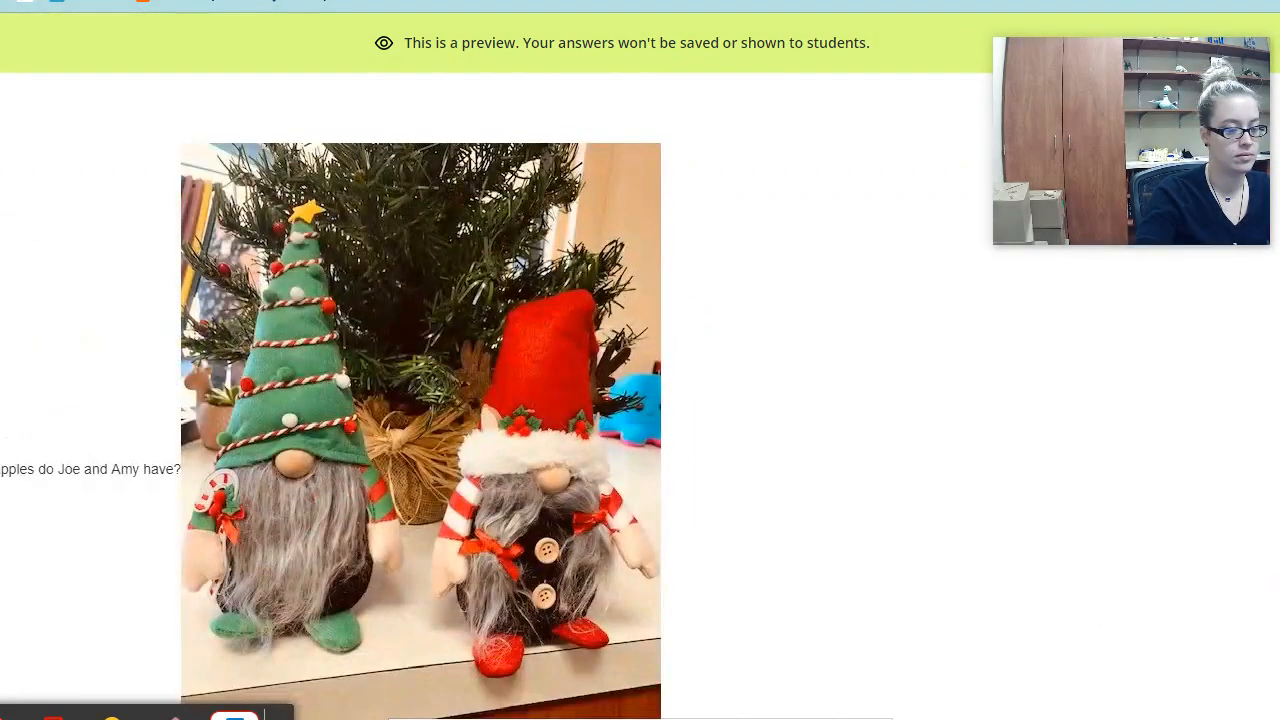
{"action": "scroll", "coordinate": [330, 400], "scroll_direction": "down", "scroll_amount": 4}
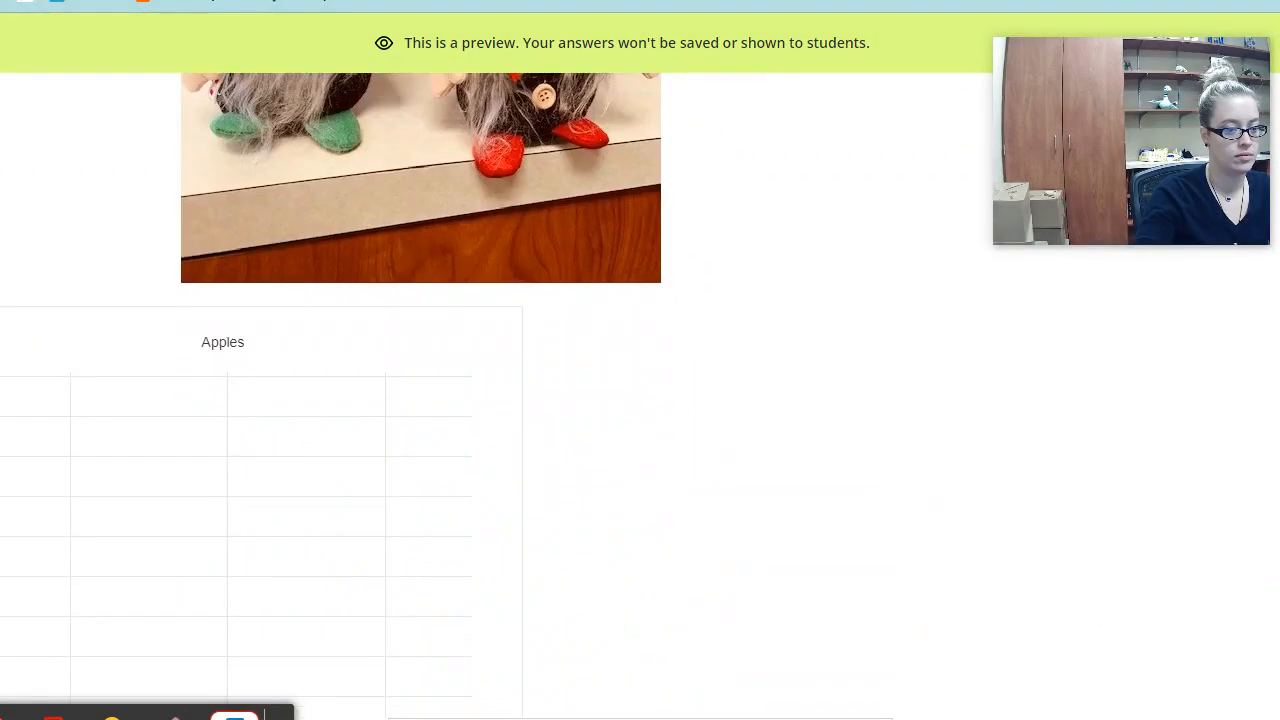
{"action": "scroll", "coordinate": [330, 400], "scroll_direction": "down", "scroll_amount": 2}
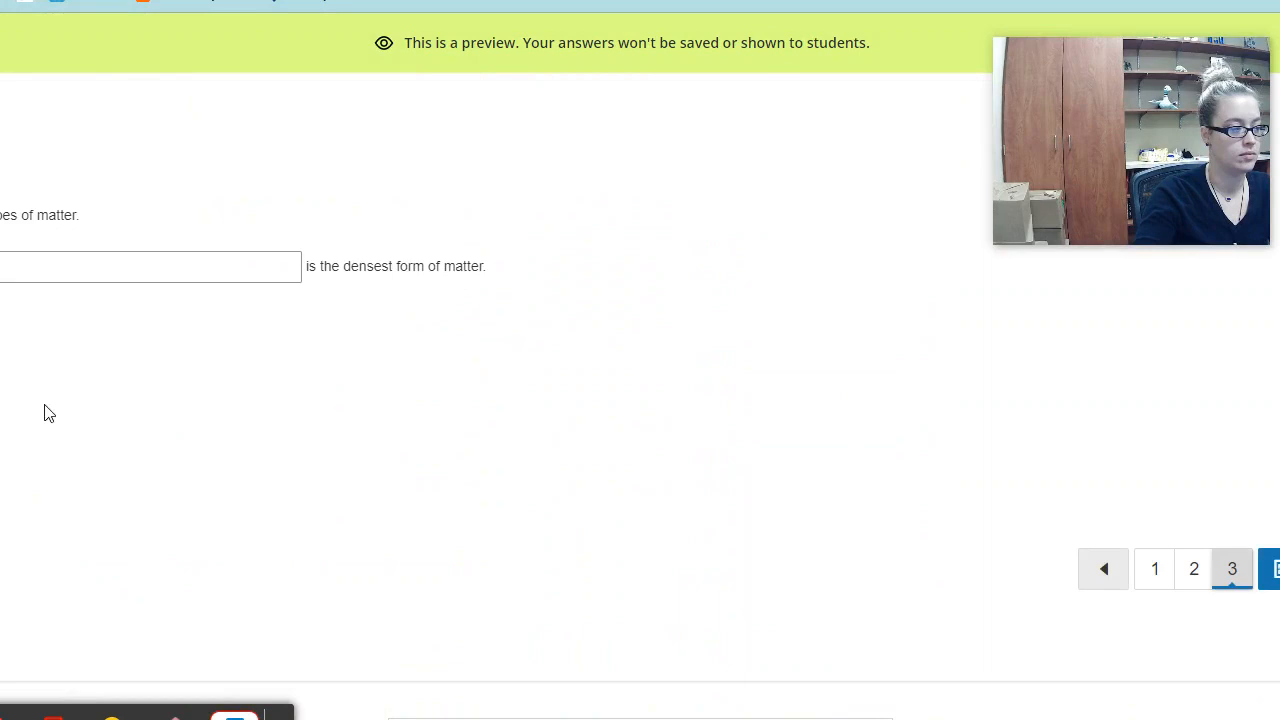
{"action": "left_click", "coordinate": [125, 263]}
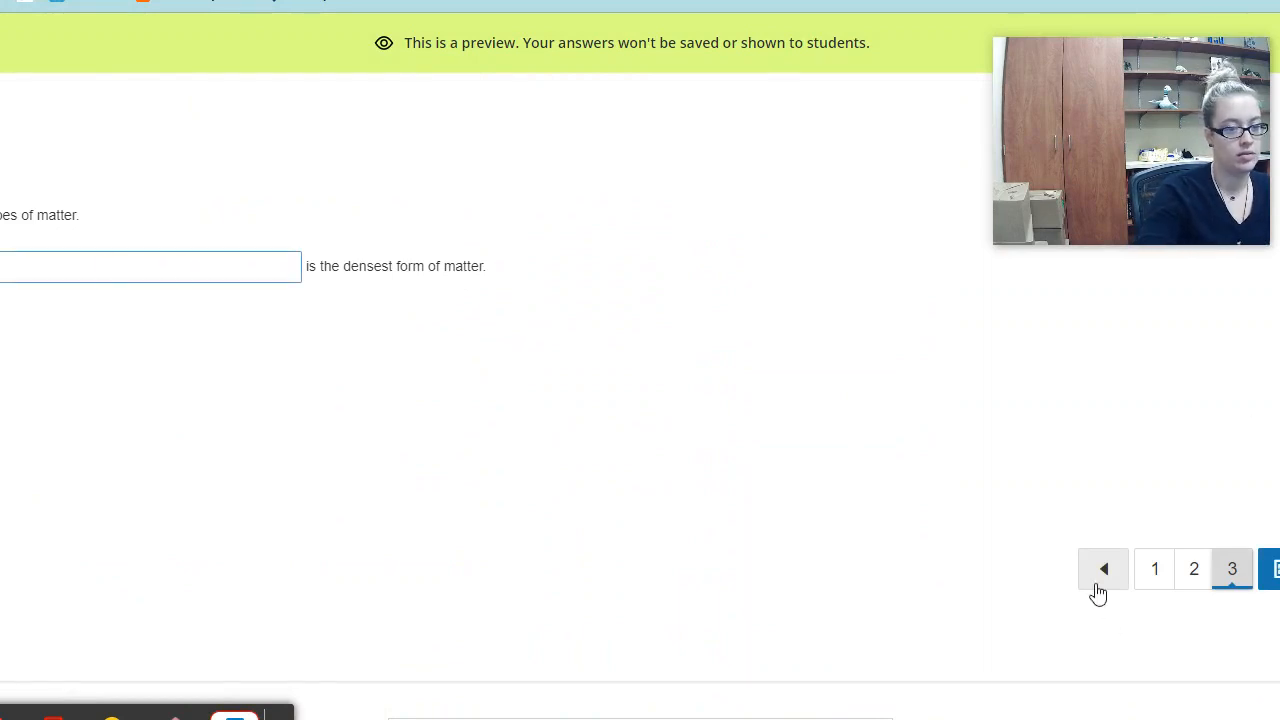
{"action": "left_click", "coordinate": [1270, 569]}
{"action": "left_click", "coordinate": [628, 546]}
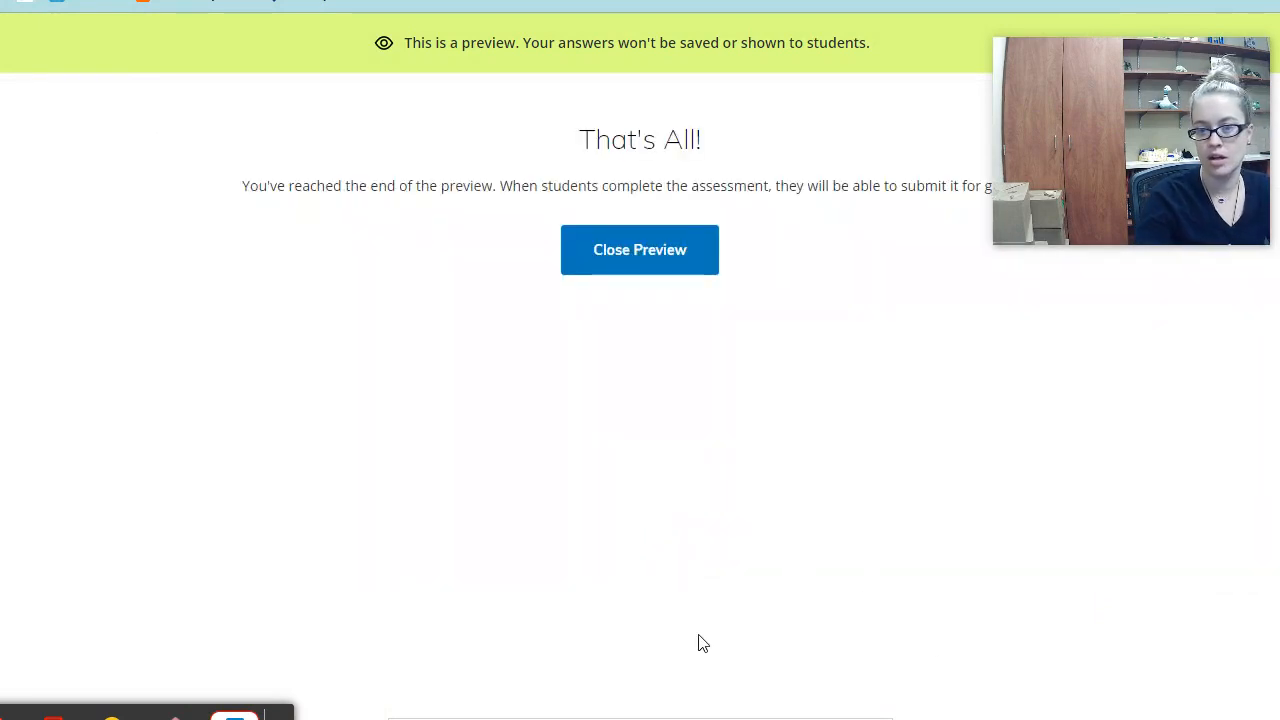
{"action": "left_click", "coordinate": [677, 251]}
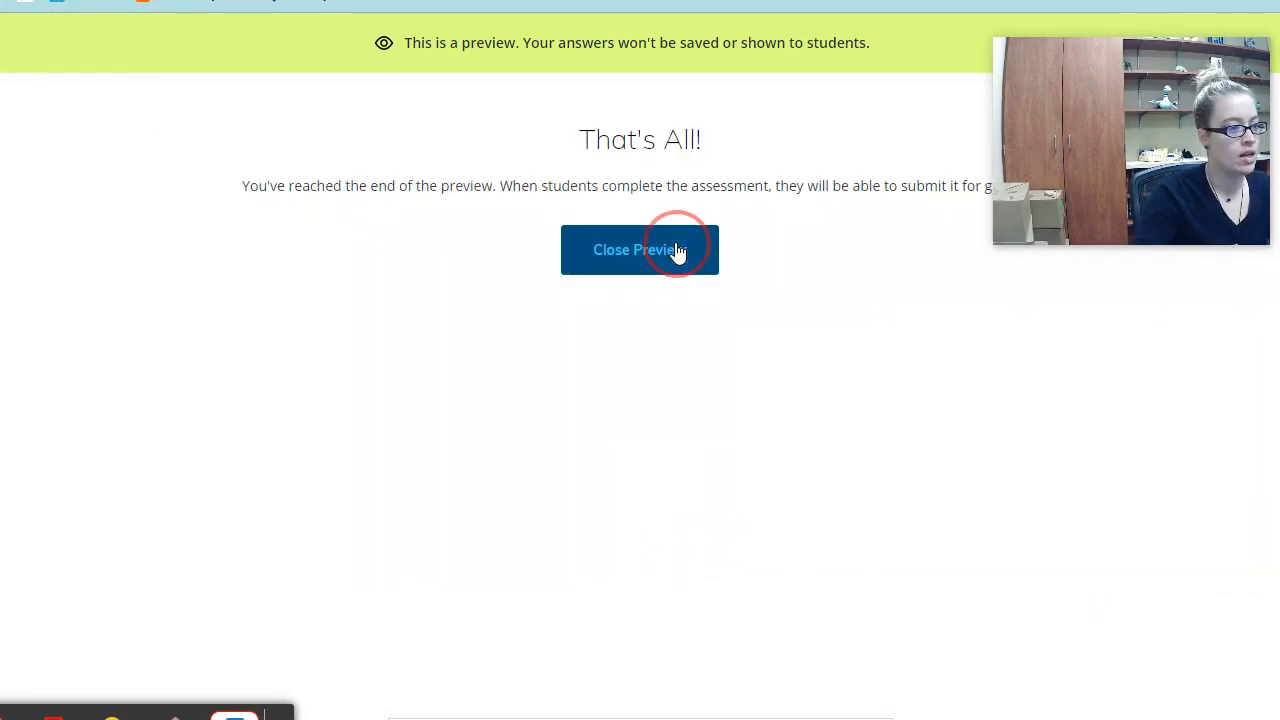
{"action": "scroll", "coordinate": [560, 250], "scroll_direction": "down", "scroll_amount": 2}
- Edit question 03's text and bring up the Tools window for adding an Audio Player
{"action": "left_click", "coordinate": [489, 541]}
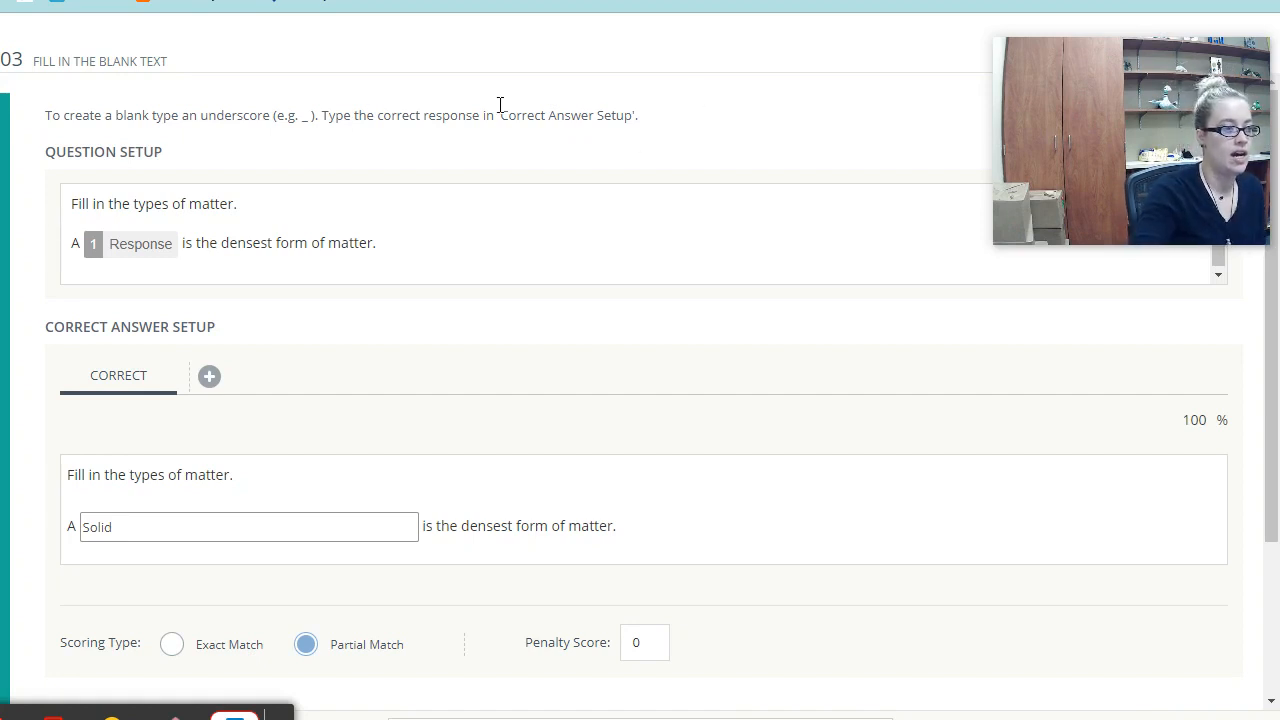
{"action": "left_click", "coordinate": [576, 225]}
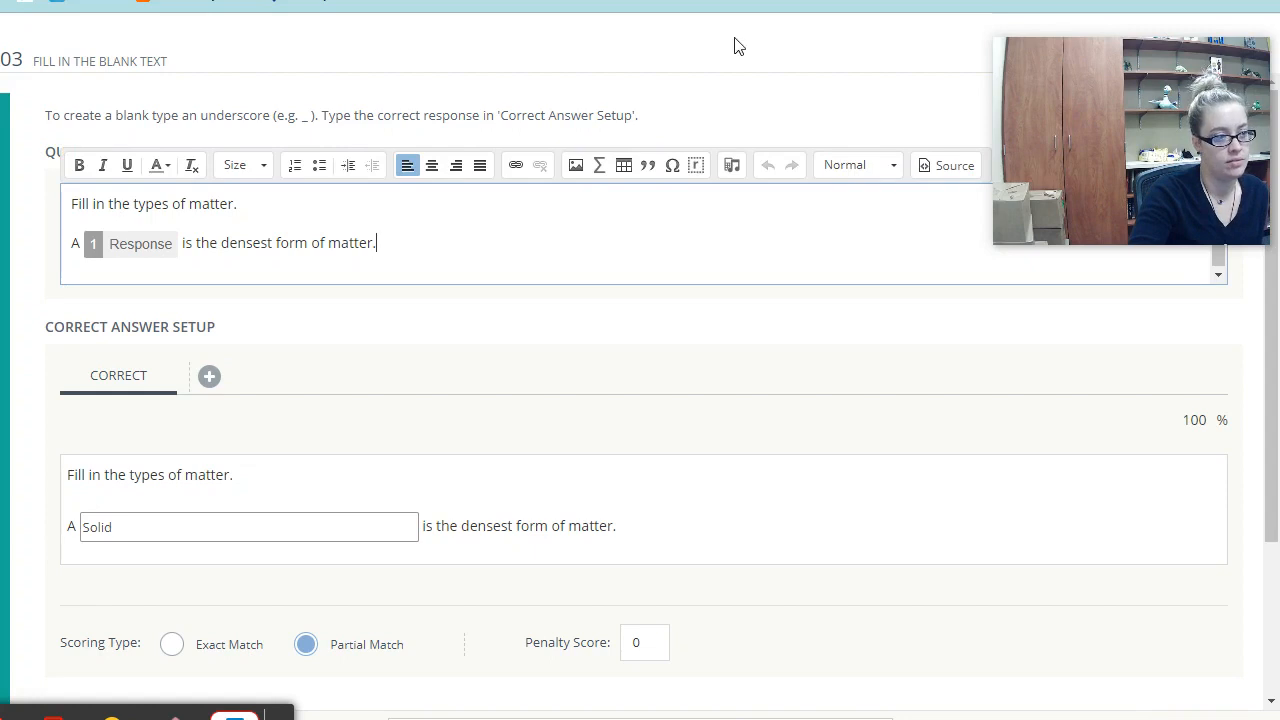
{"action": "left_click", "coordinate": [732, 167]}
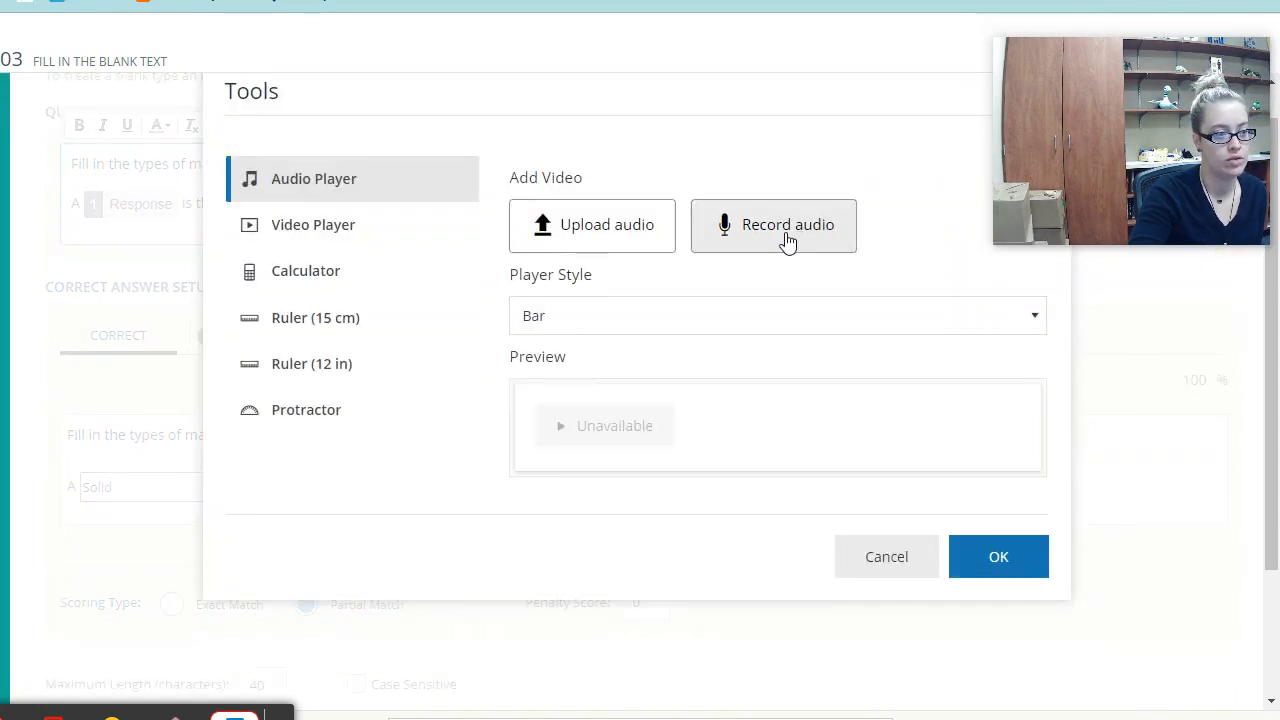
- Record an 8-second audio clip from the microphone and upload it
{"action": "left_click", "coordinate": [788, 238]}
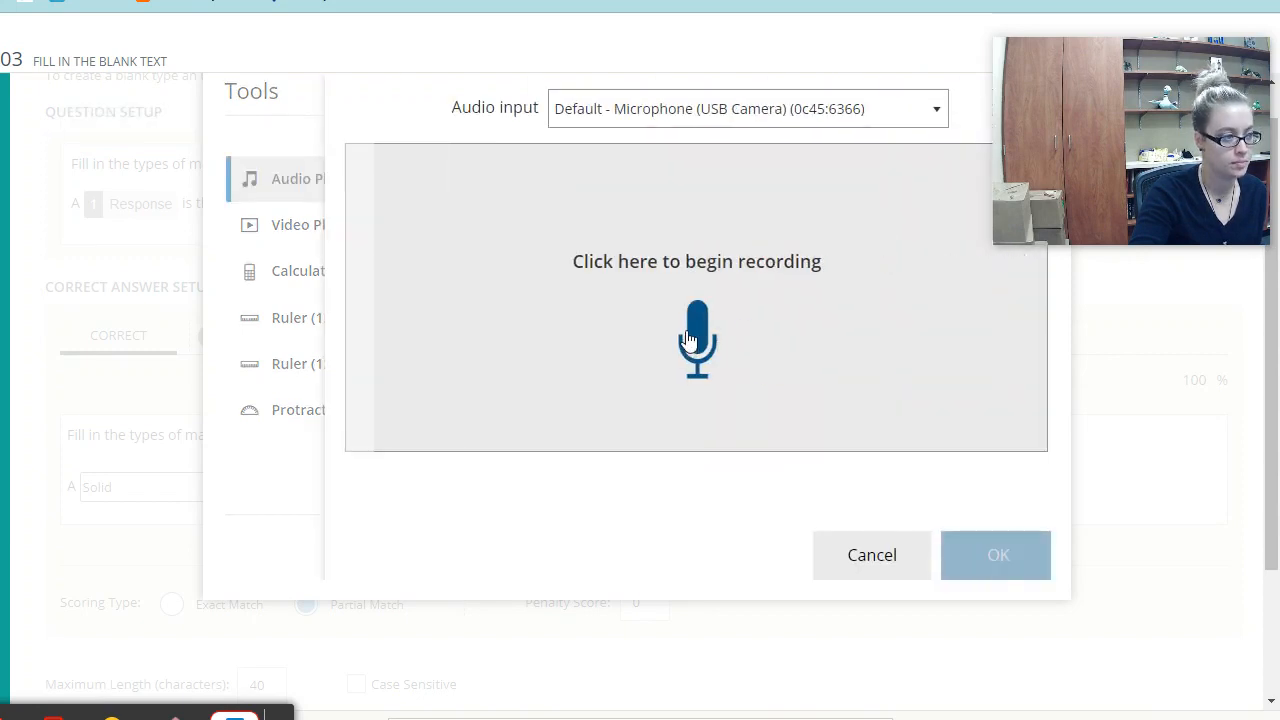
{"action": "left_click", "coordinate": [690, 340]}
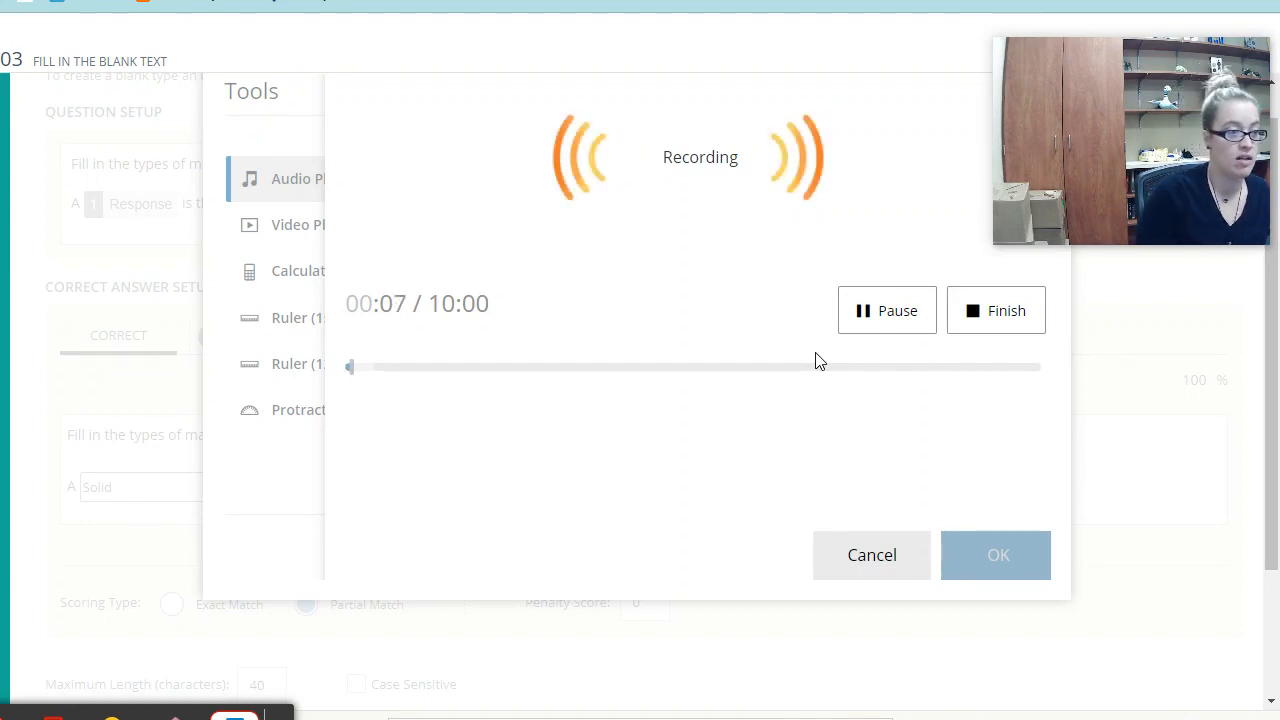
{"action": "left_click", "coordinate": [1012, 318]}
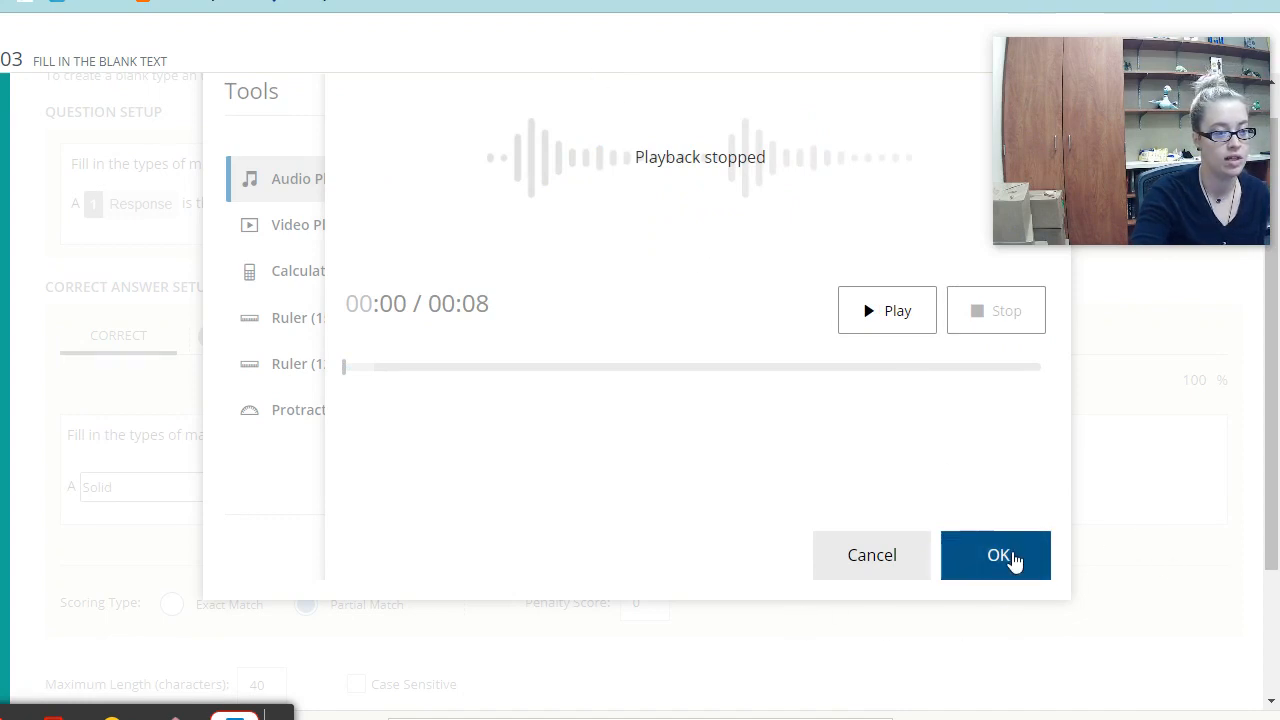
{"action": "left_click", "coordinate": [1012, 558]}
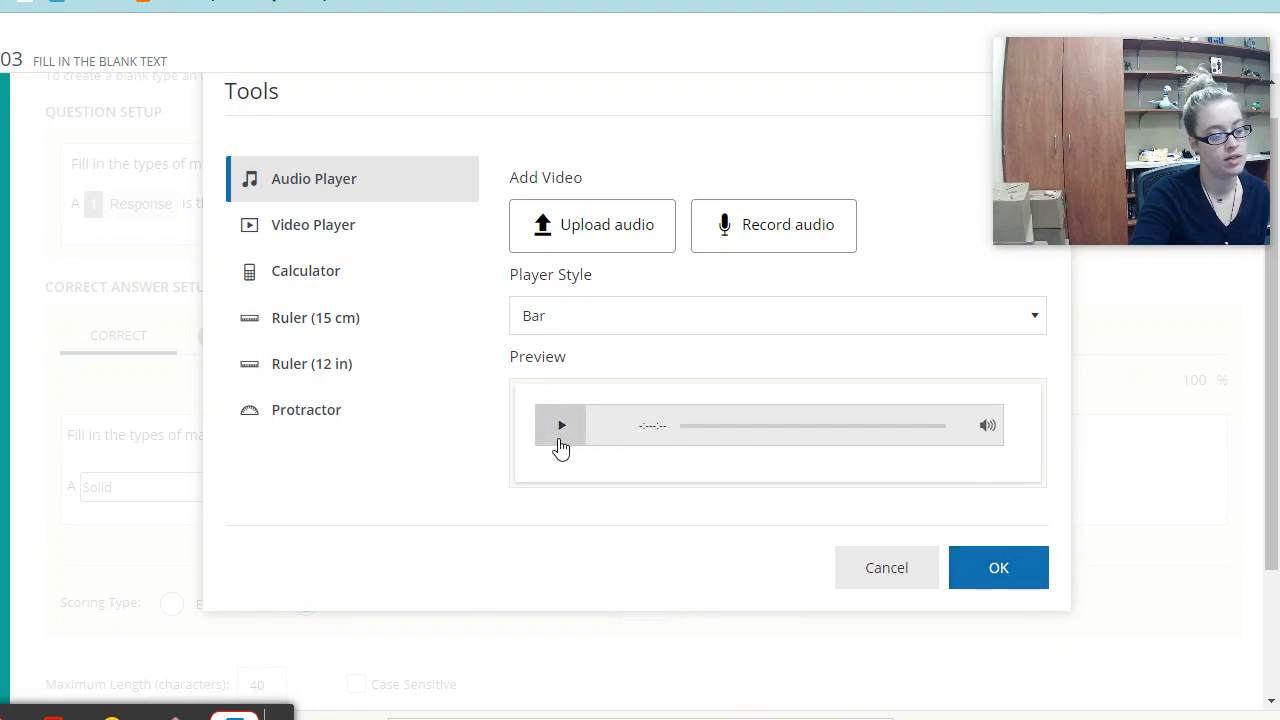
- Compare Button, Minimal and Image player styles, then insert the audio player in Bar style
{"action": "left_click", "coordinate": [903, 313]}
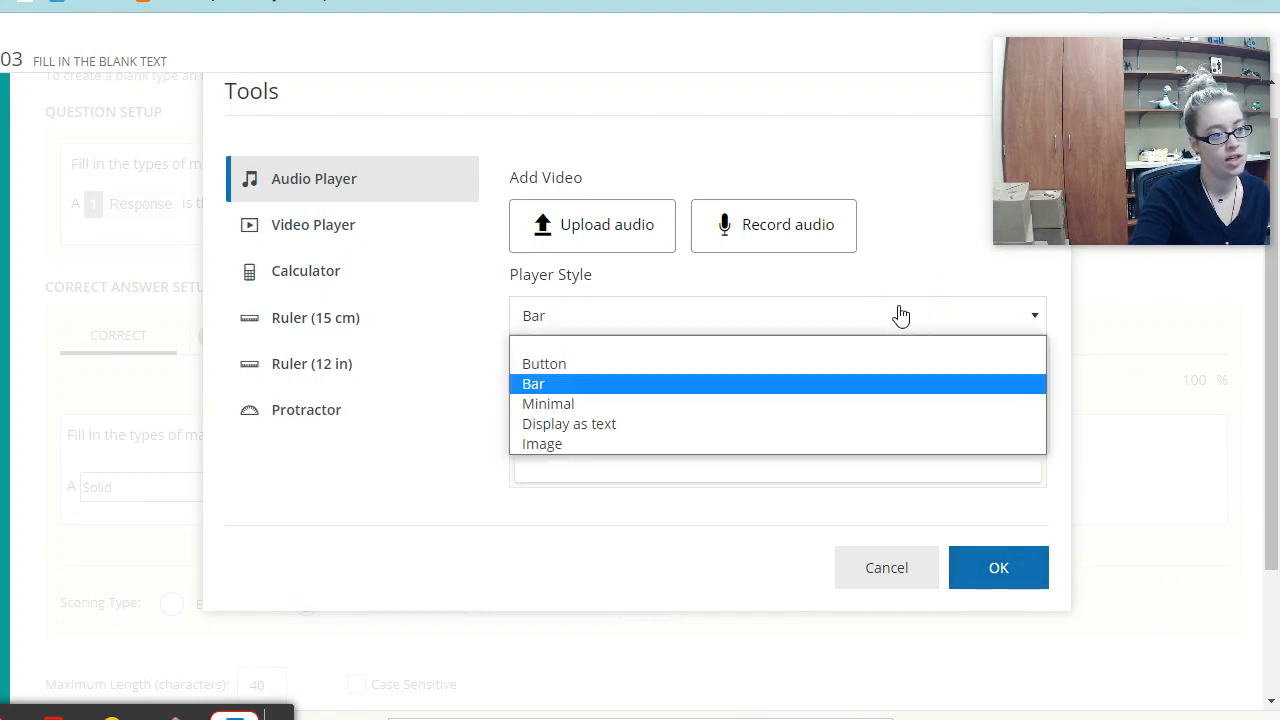
{"action": "left_click", "coordinate": [546, 370]}
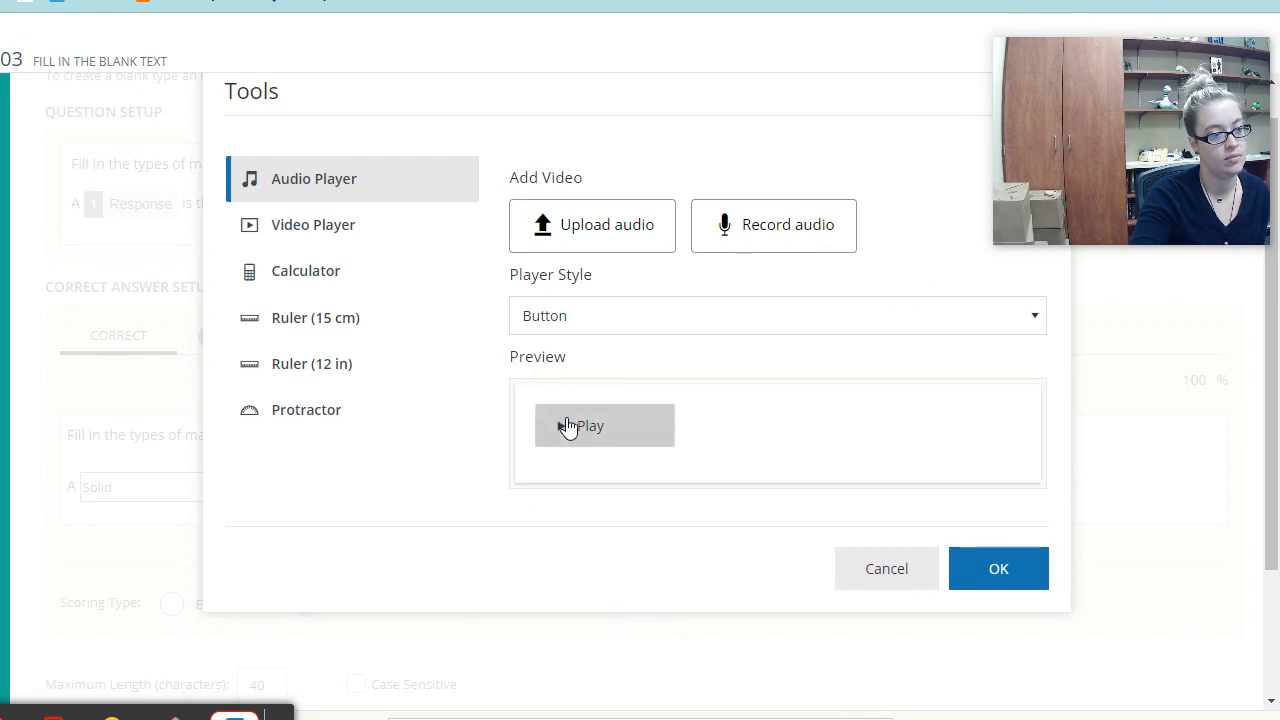
{"action": "left_click", "coordinate": [846, 317]}
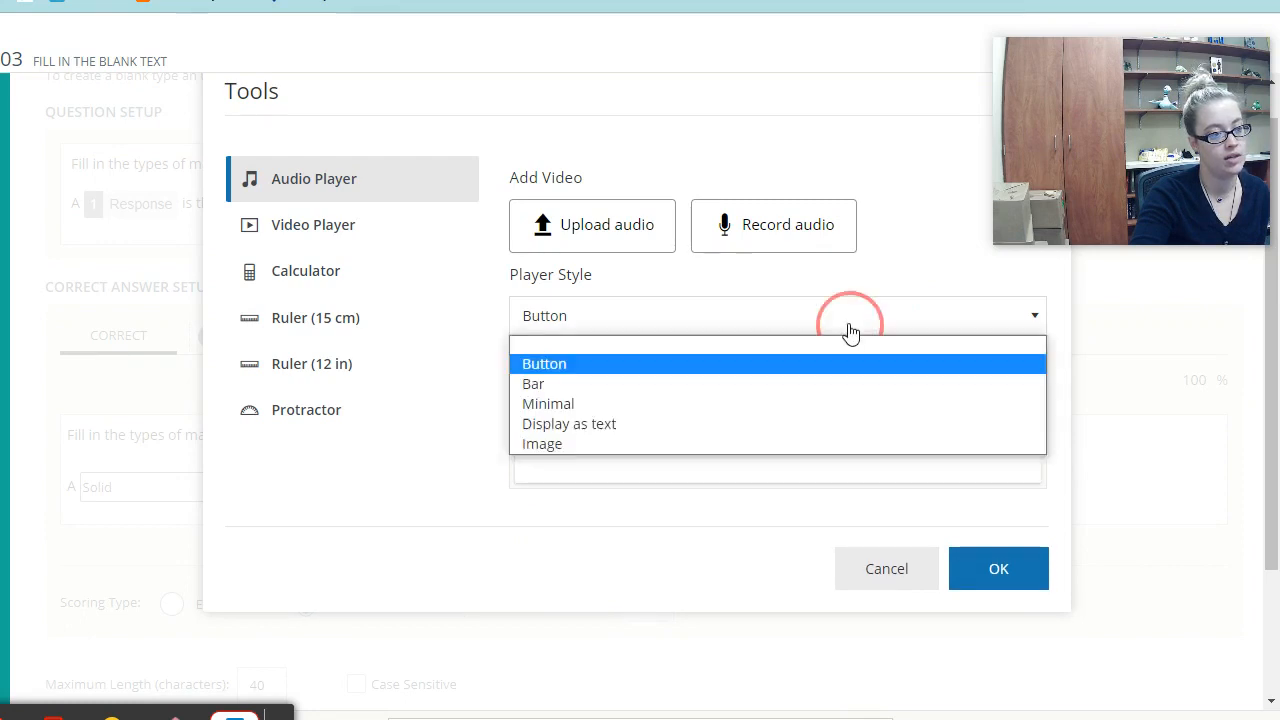
{"action": "left_click", "coordinate": [703, 390]}
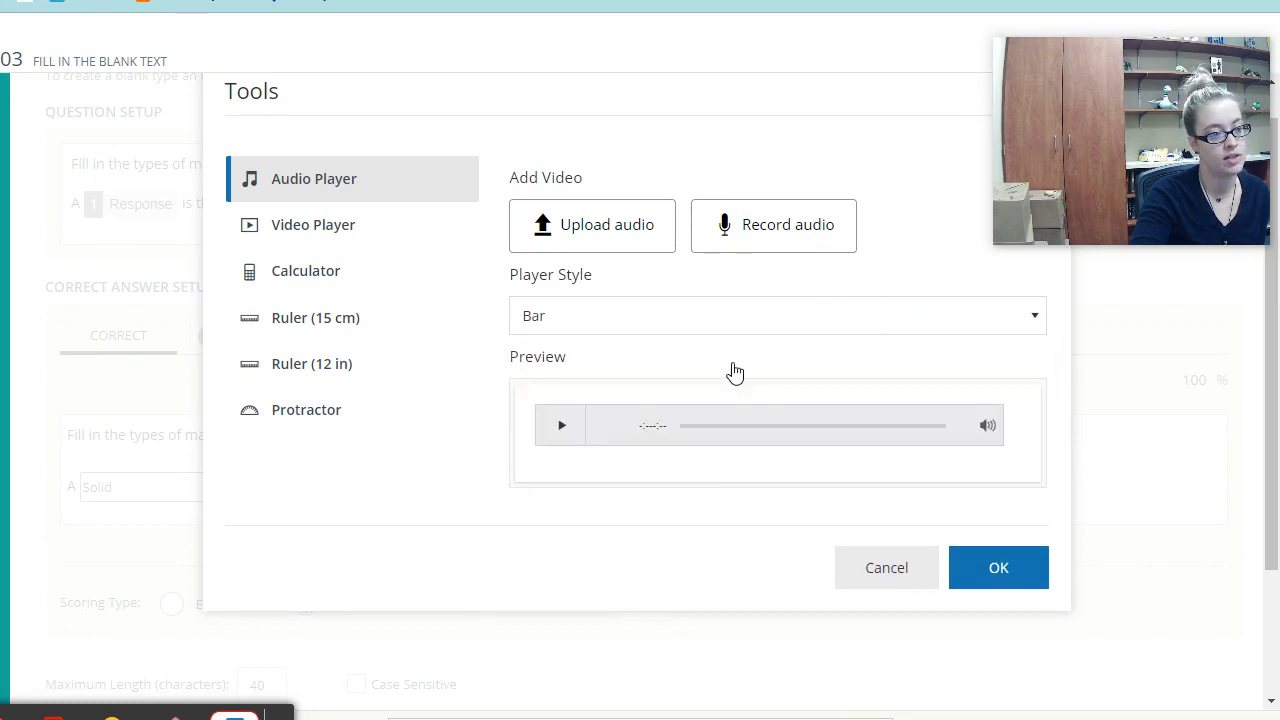
{"action": "left_click", "coordinate": [829, 437]}
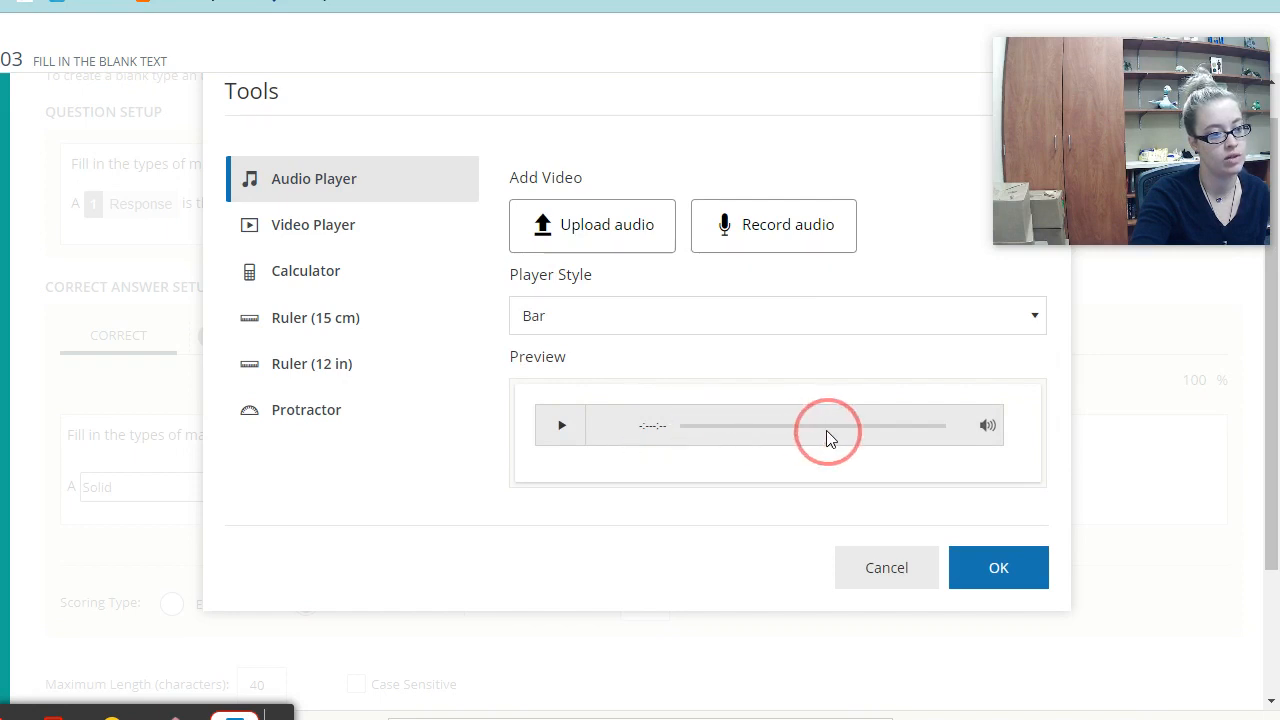
{"action": "left_click", "coordinate": [620, 326]}
{"action": "left_click", "coordinate": [565, 403]}
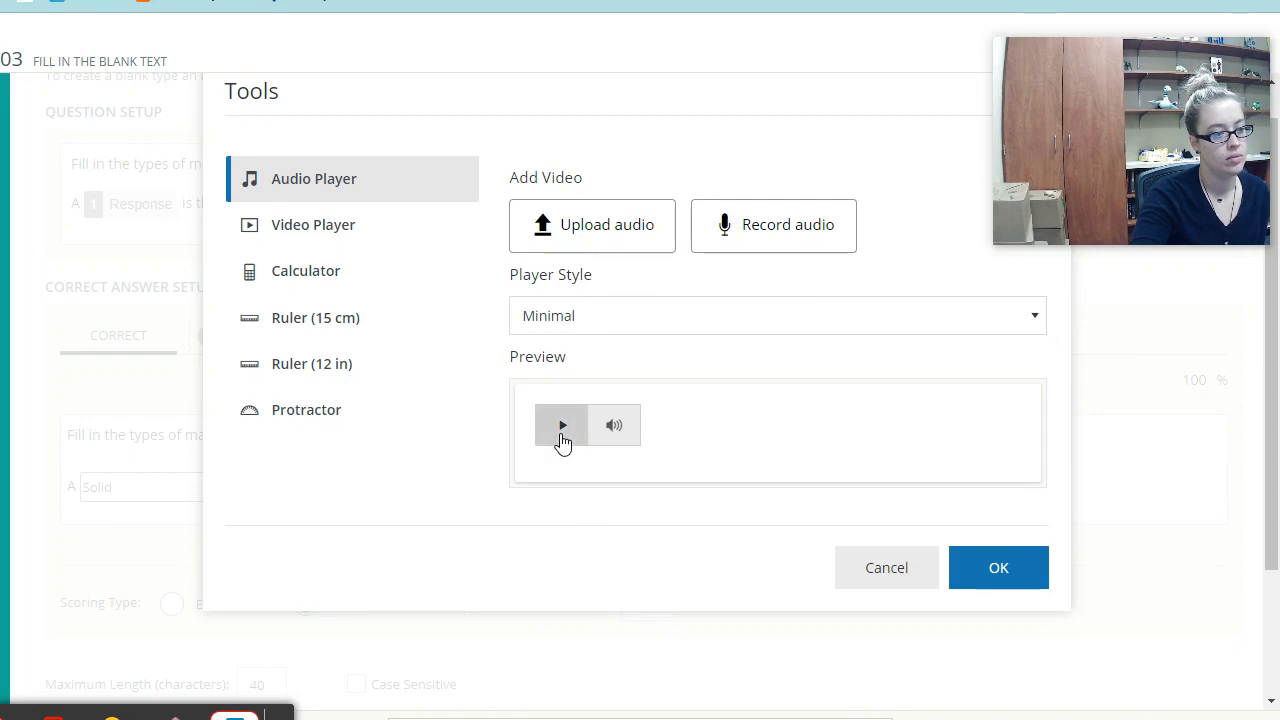
{"action": "left_click", "coordinate": [917, 334]}
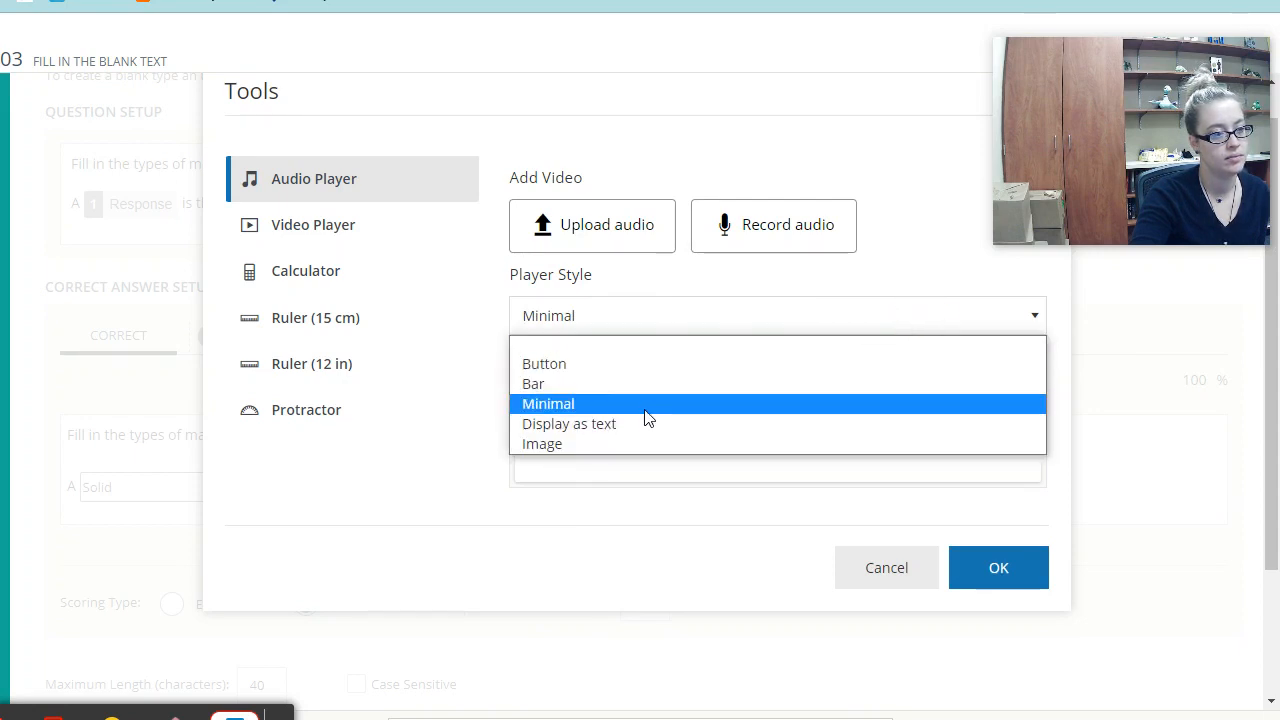
{"action": "left_click", "coordinate": [600, 445]}
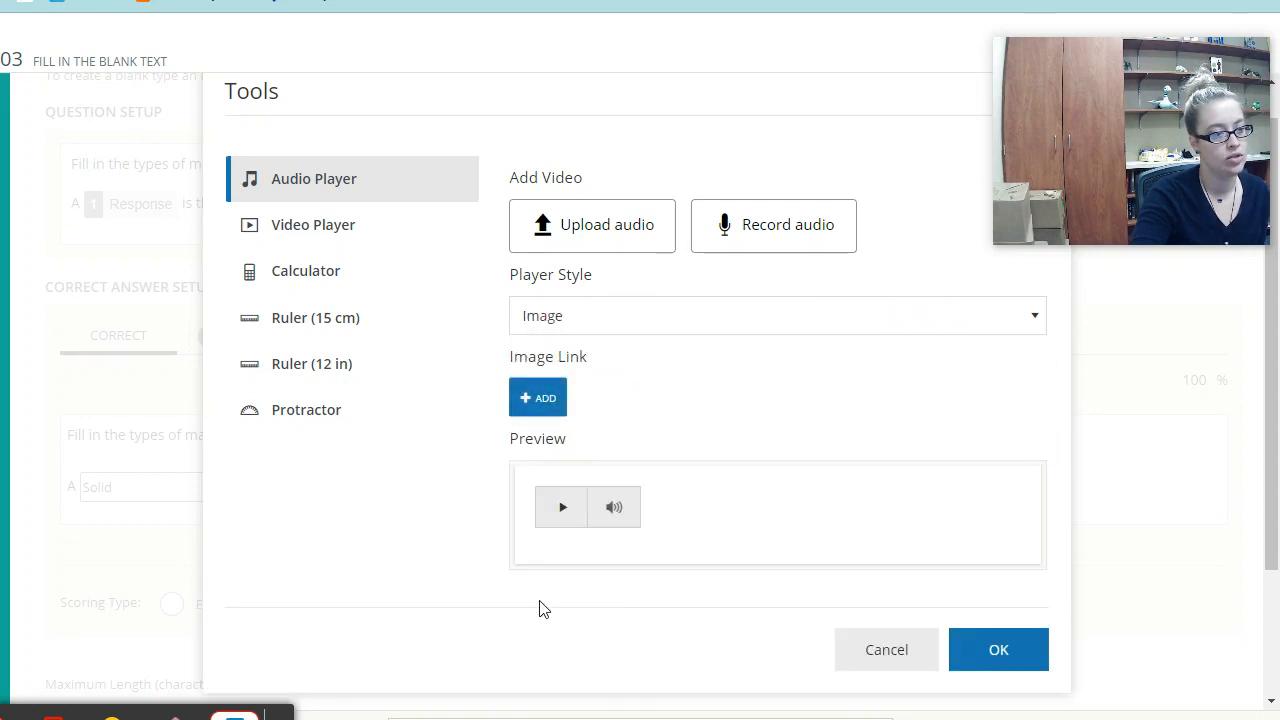
{"action": "left_click", "coordinate": [741, 317]}
{"action": "left_click", "coordinate": [594, 401]}
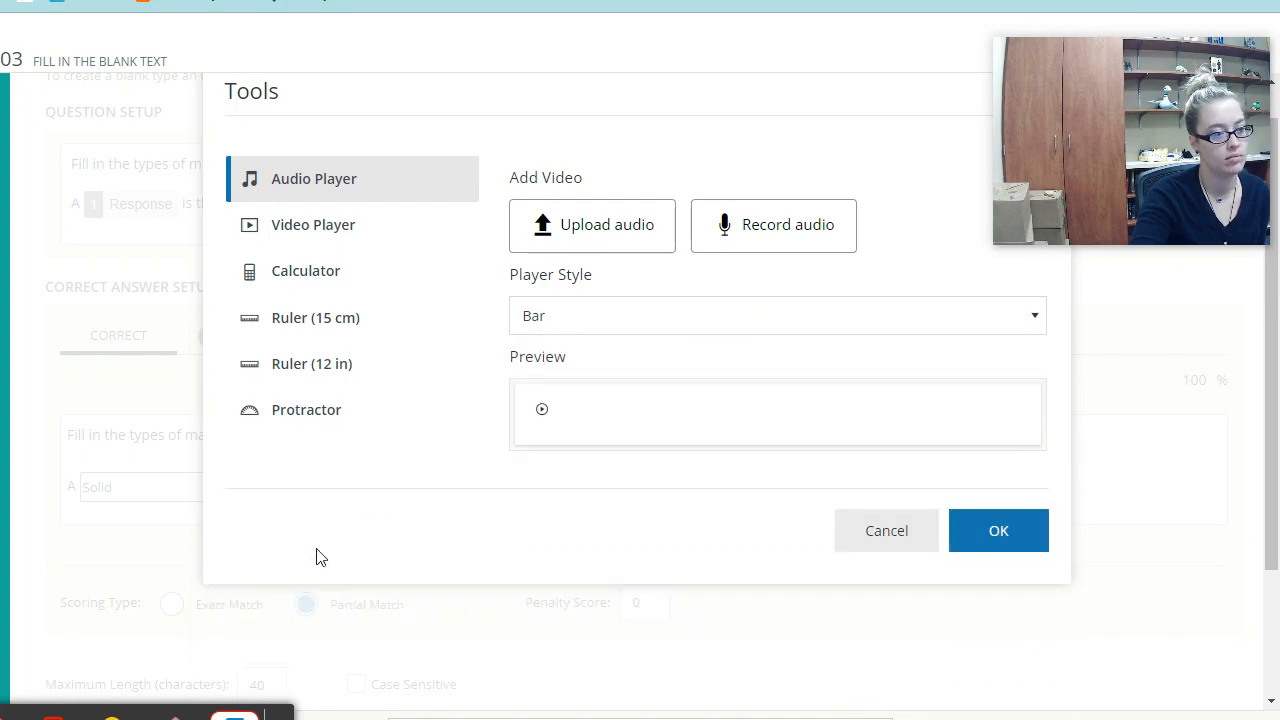
{"action": "left_click", "coordinate": [1034, 574]}
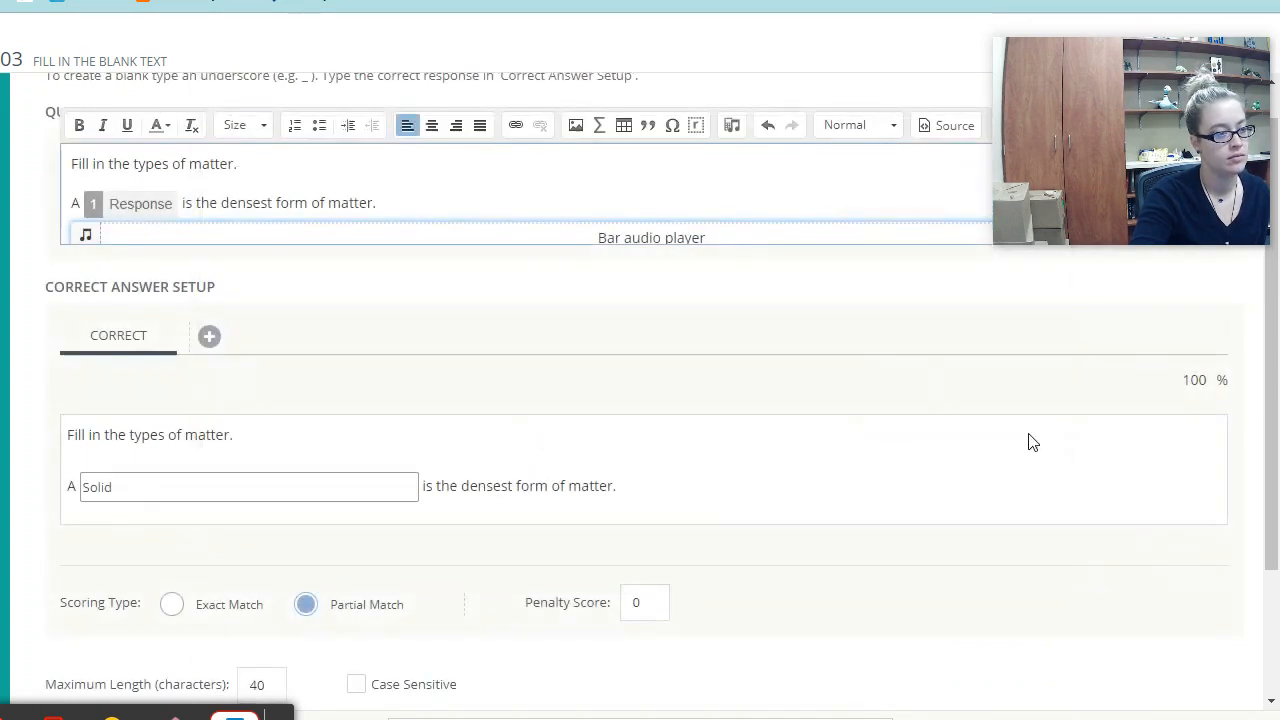